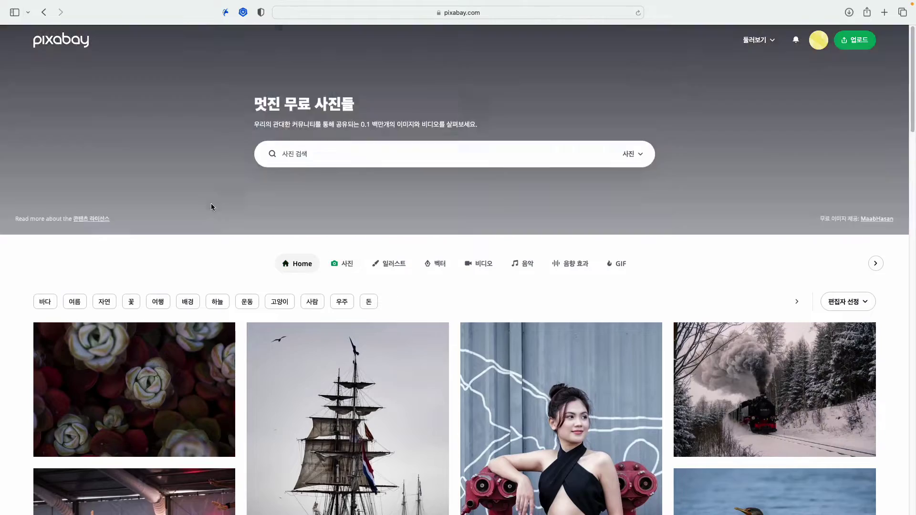
# Search Pixabay photos for "풍경" and browse the landscape results
pyautogui.scroll(-10, 403, 274)
pyautogui.scroll(-15, 402, 277)
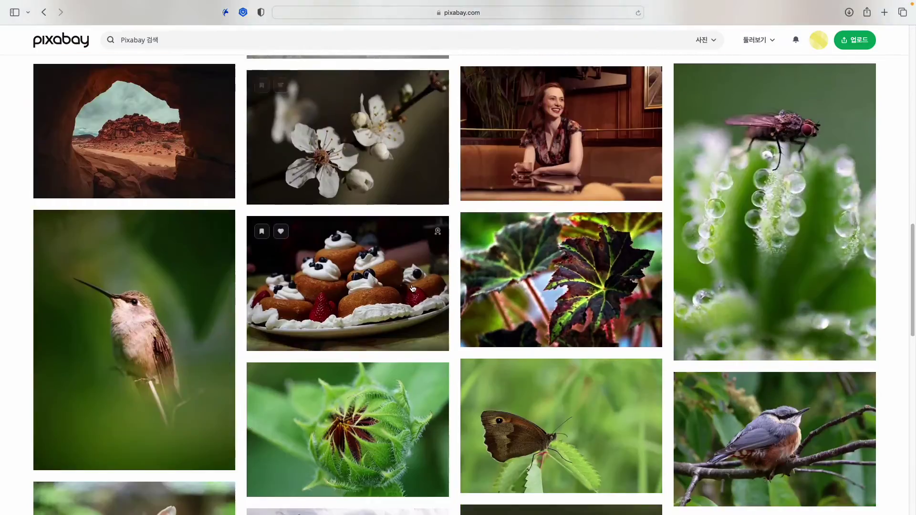
pyautogui.scroll(20, 421, 292)
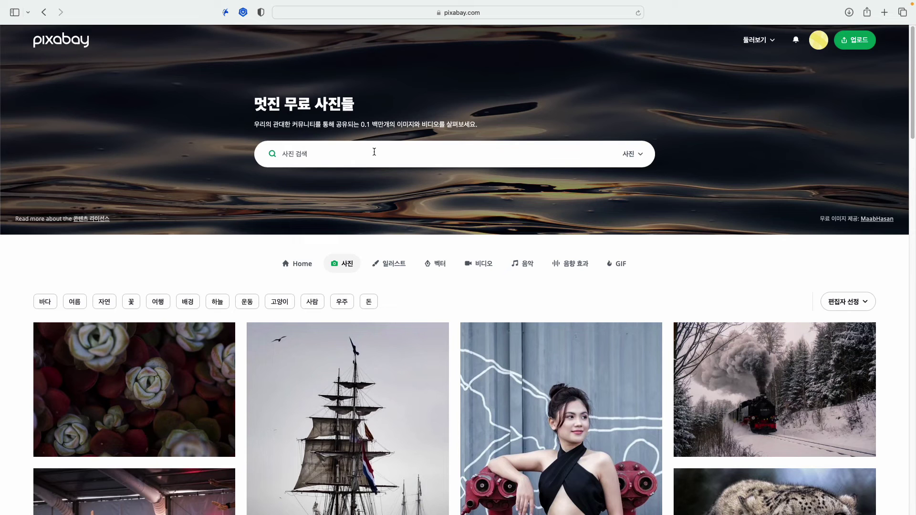
pyautogui.click(374, 152)
pyautogui.write('ㅍ경')
pyautogui.press('Return')
pyautogui.scroll(-9, 382, 330)
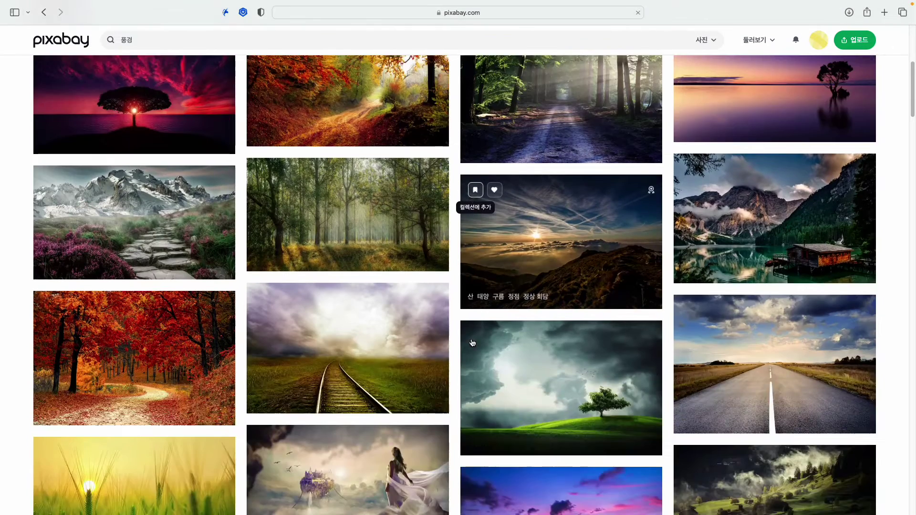
pyautogui.scroll(-3, 505, 338)
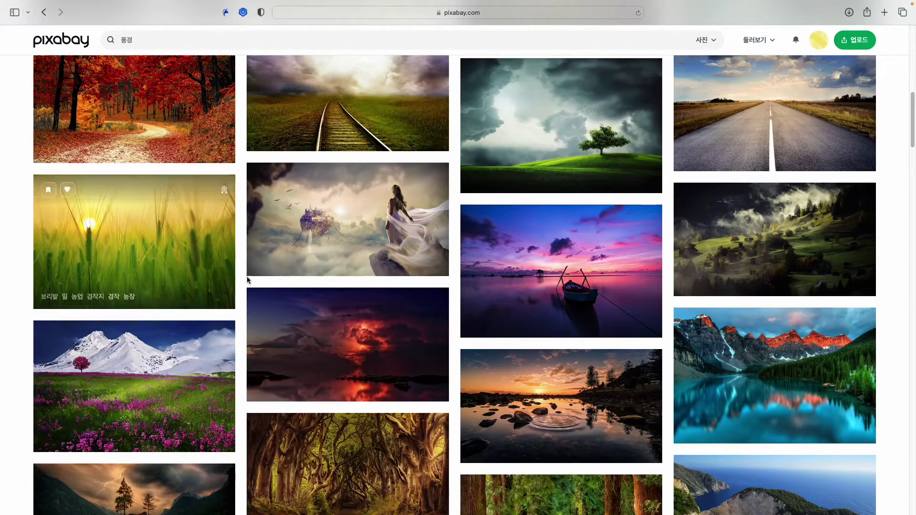
pyautogui.scroll(-3, 717, 377)
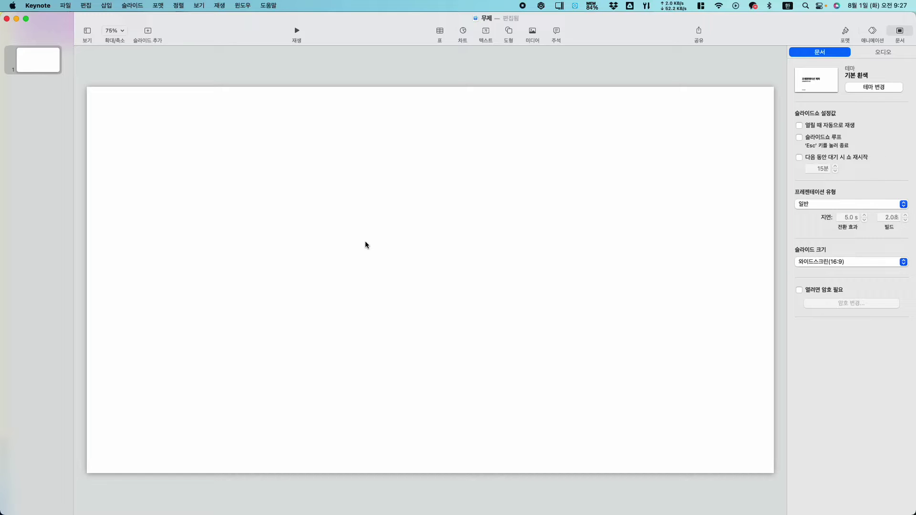
# Switch to Keynote and insert the image hallstatt-3609863_1920.jpg from the 촬영자료 folder onto the blank first slide
pyautogui.click(106, 5)
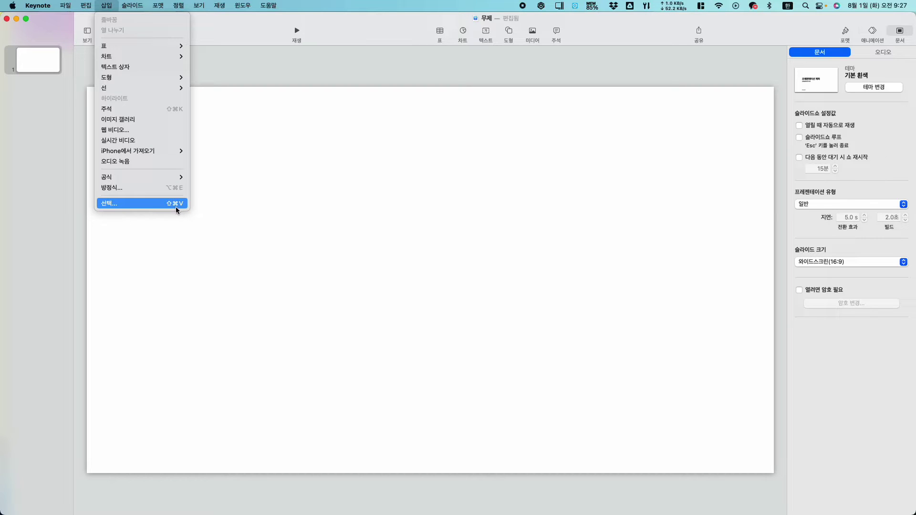
pyautogui.click(299, 204)
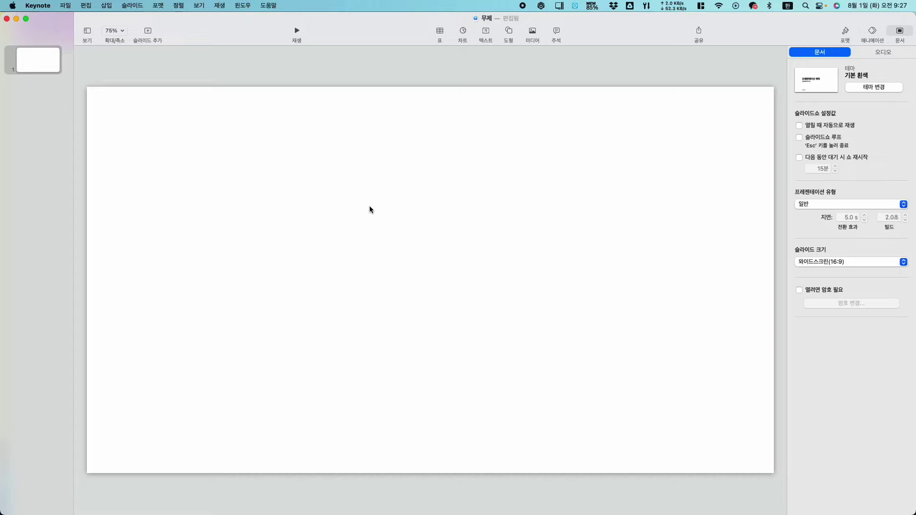
pyautogui.press('shift+super+v')
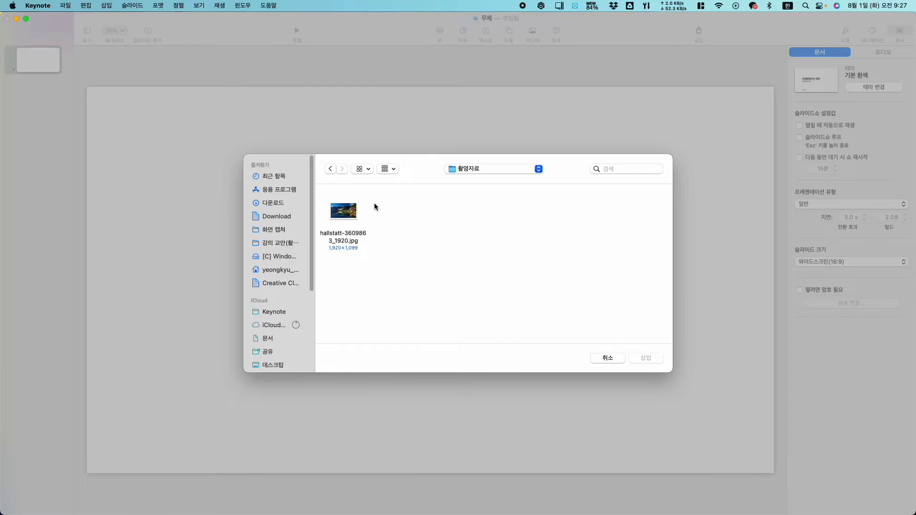
pyautogui.click(342, 217)
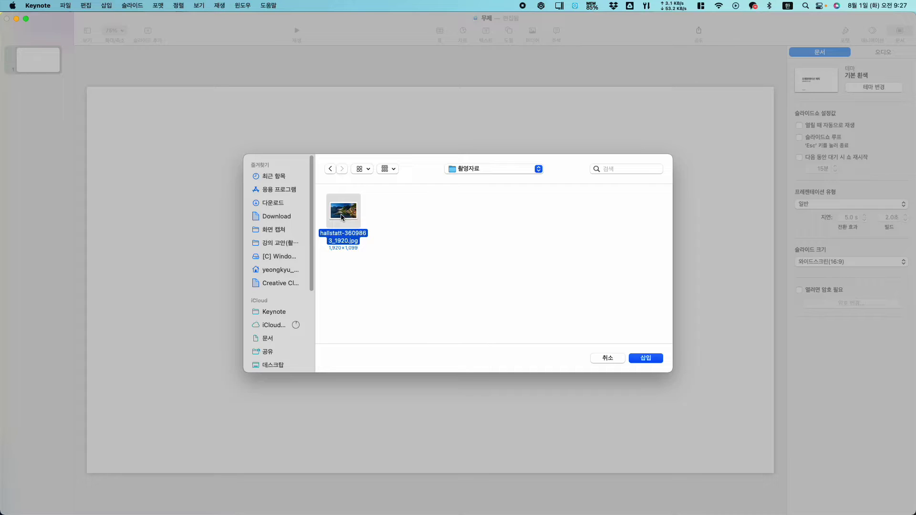
pyautogui.click(646, 358)
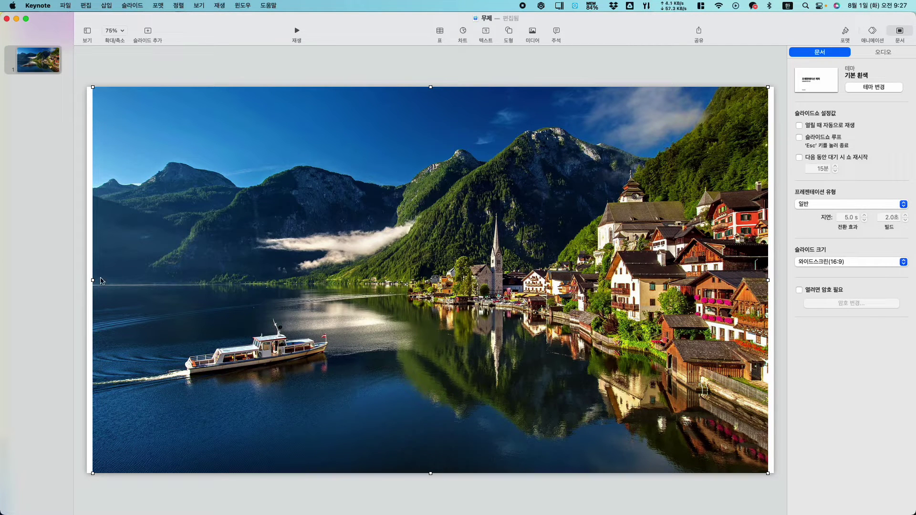
# Enlarge the lake photo to 1920 × 1099 pt so it spans the slide's full width, and centre it vertically
pyautogui.moveTo(93, 280); pyautogui.dragTo(87, 280)
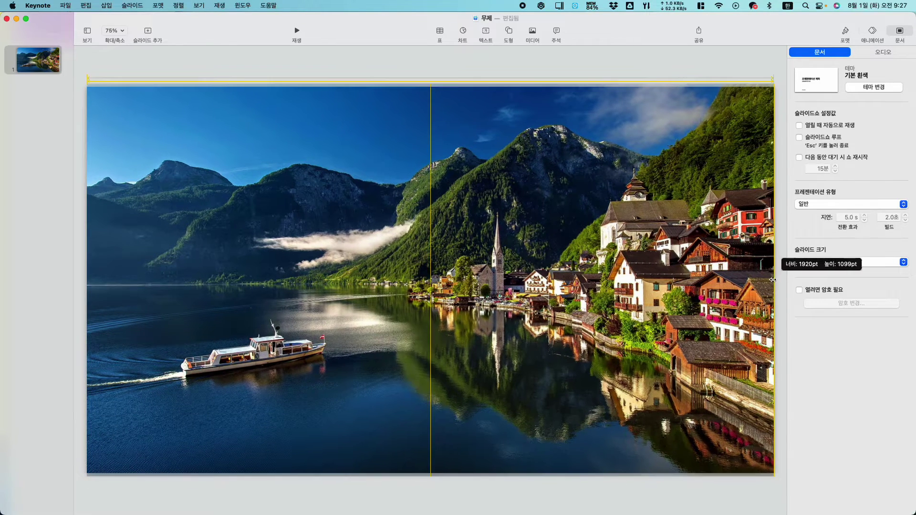
pyautogui.moveTo(480, 274); pyautogui.dragTo(480, 272)
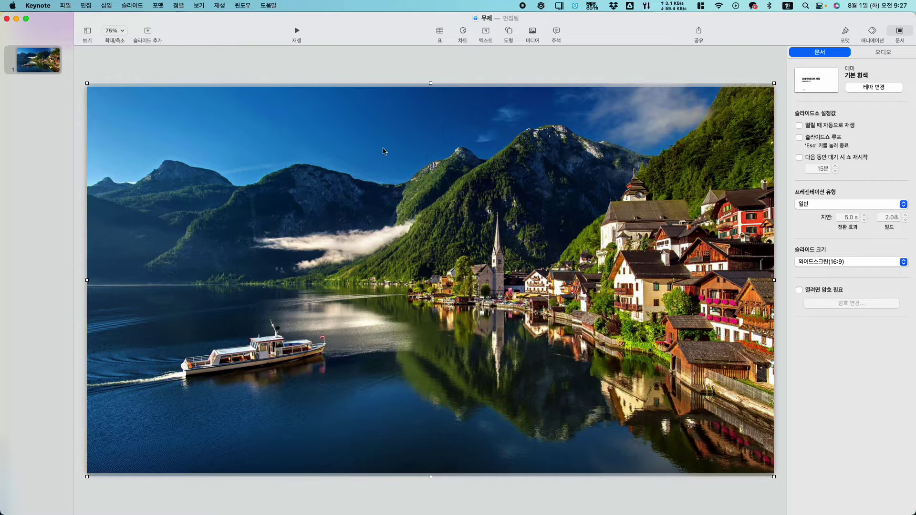
pyautogui.click(312, 68)
# Add a second slide after the photo slide and set its layout to 빈 페이지 (blank)
pyautogui.click(25, 70)
pyautogui.press('Return')
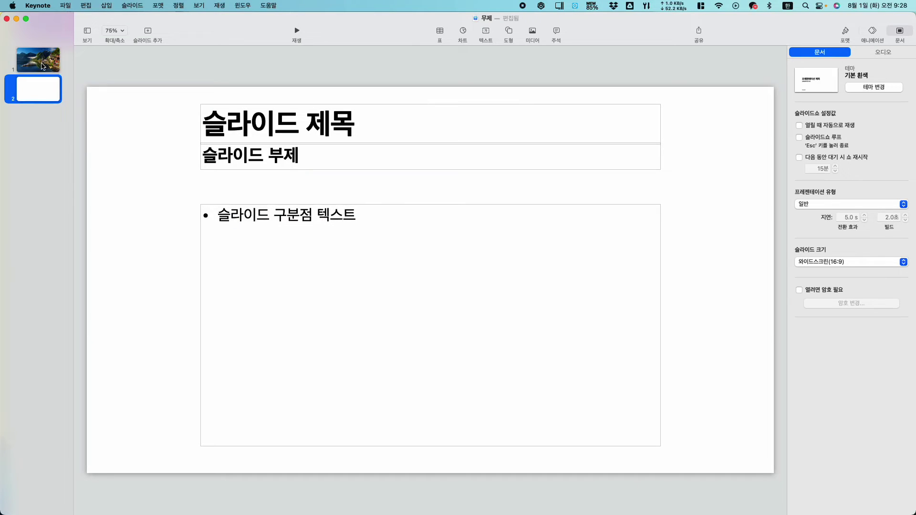
pyautogui.click(154, 68)
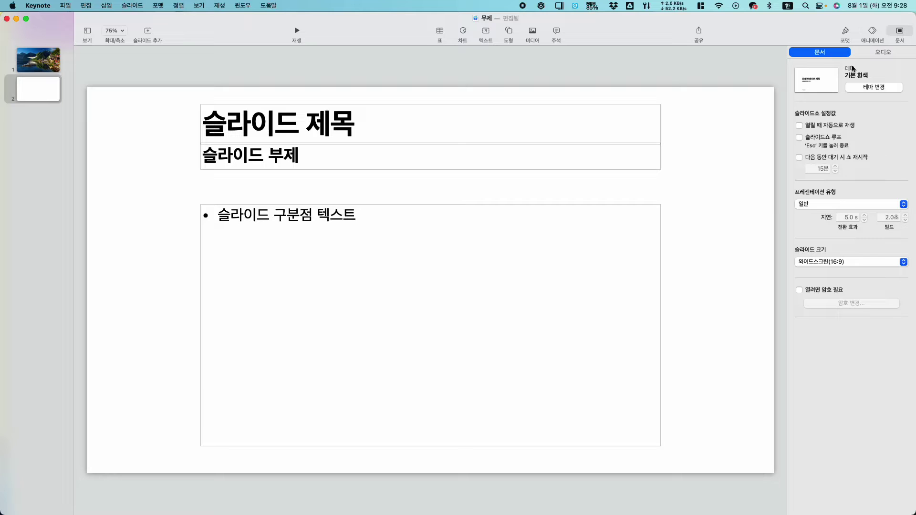
pyautogui.click(842, 32)
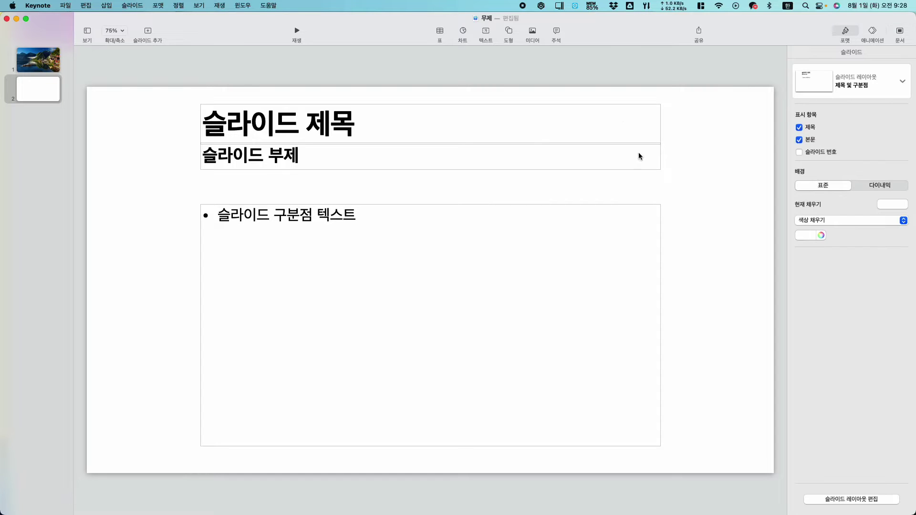
pyautogui.click(895, 93)
pyautogui.click(878, 323)
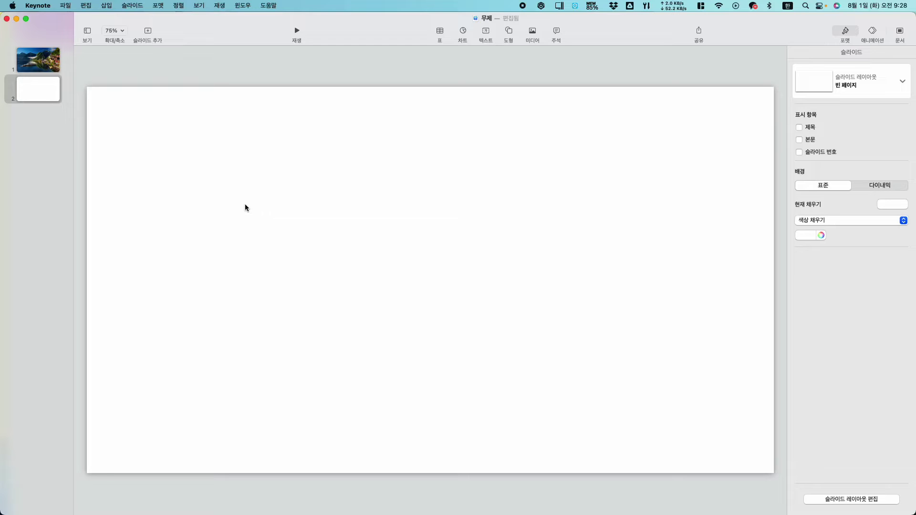
# Insert a black square on slide 2 and stretch it to 1920 × 1080 pt to cover the whole slide
pyautogui.press('Up')
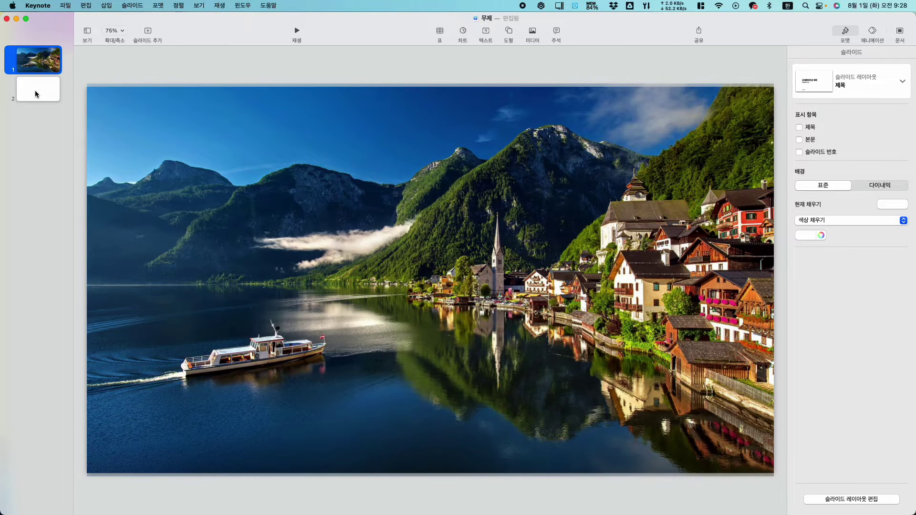
pyautogui.click(36, 90)
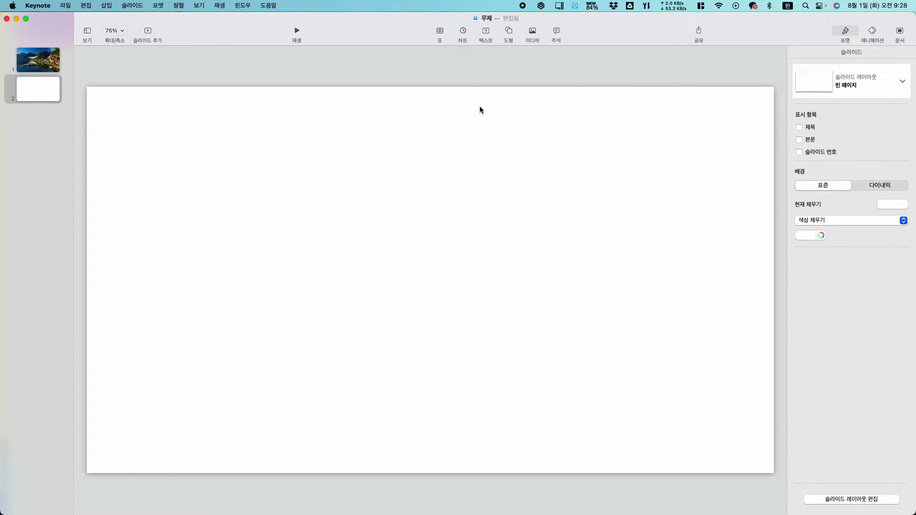
pyautogui.click(508, 31)
pyautogui.click(503, 108)
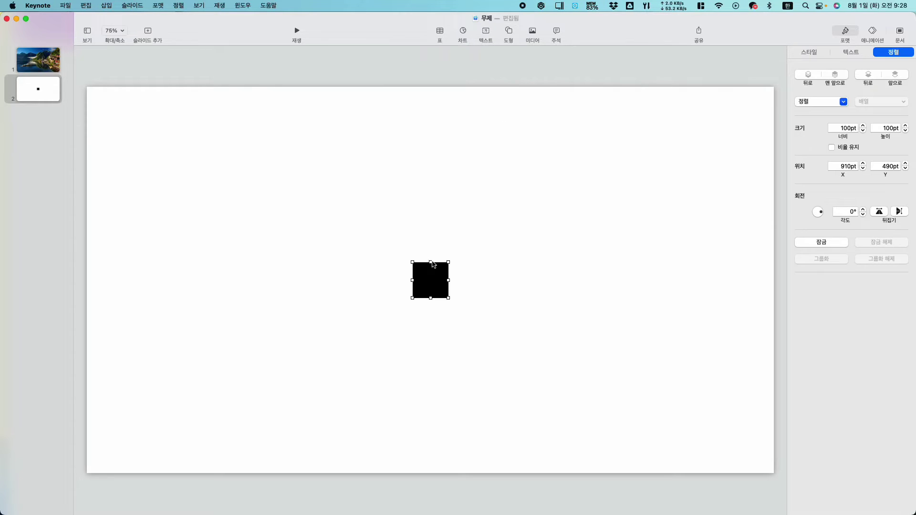
pyautogui.moveTo(431, 280); pyautogui.dragTo(774, 472)
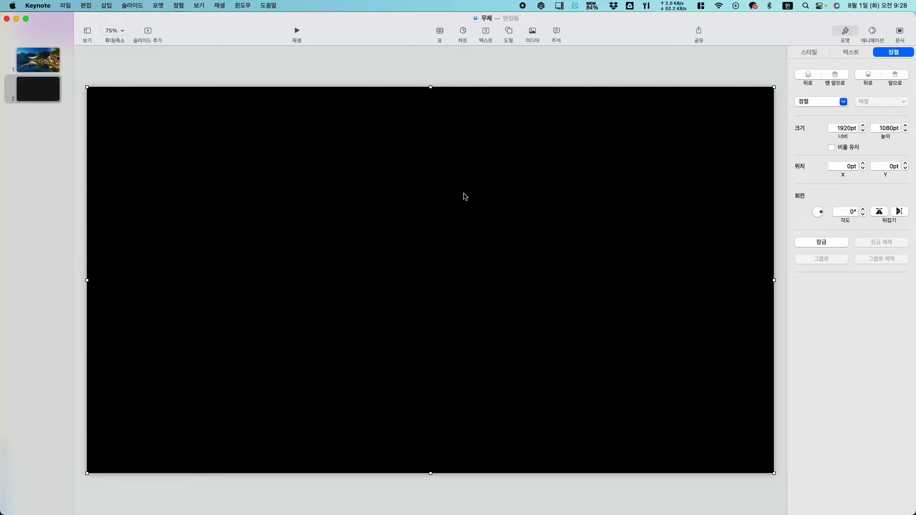
pyautogui.click(313, 84)
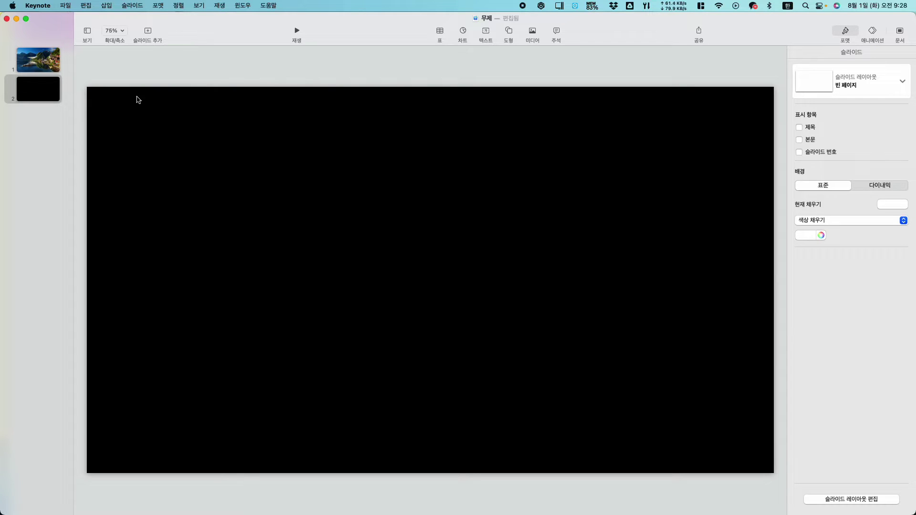
# Duplicate the black slide 2 as slide 3, and return to slide 2
pyautogui.click(33, 92)
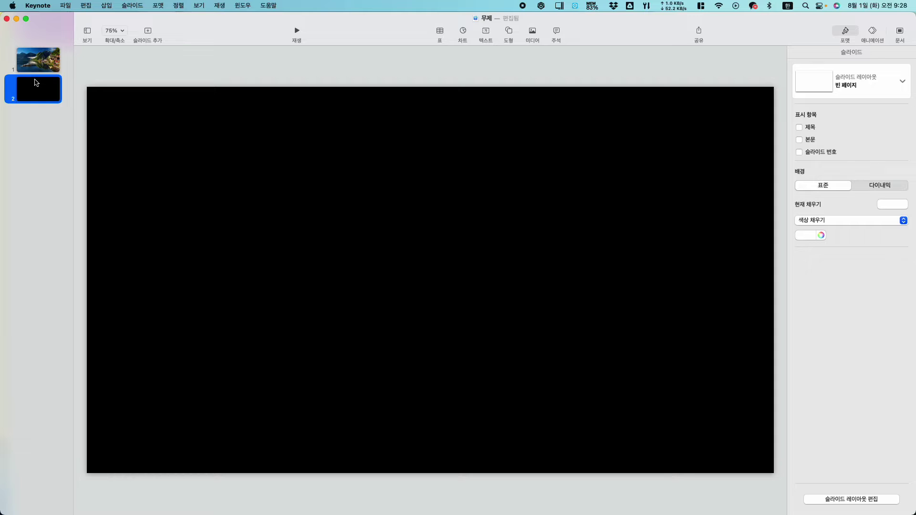
pyautogui.press('super+d')
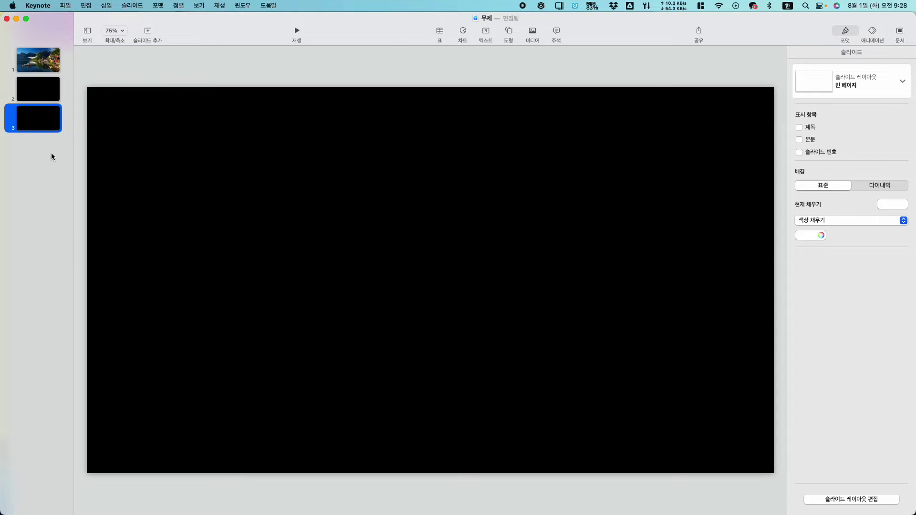
pyautogui.click(31, 93)
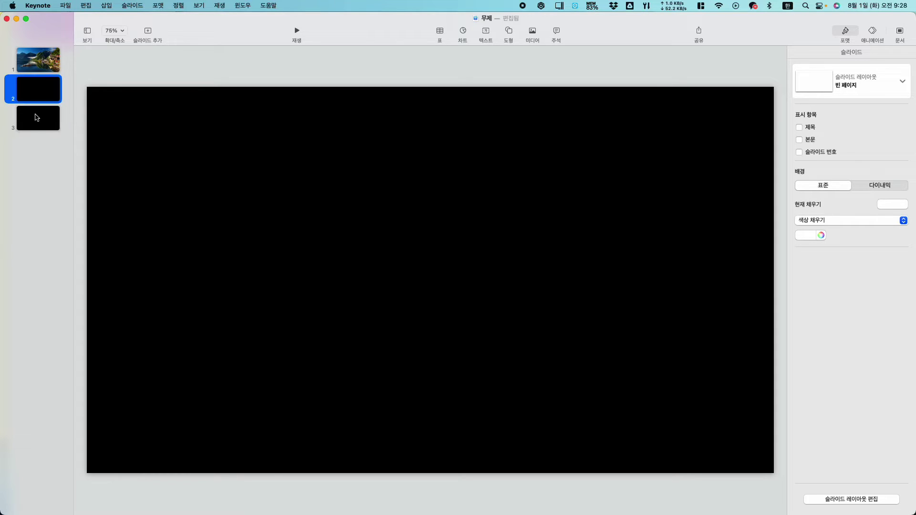
pyautogui.click(43, 127)
pyautogui.click(24, 101)
pyautogui.click(139, 68)
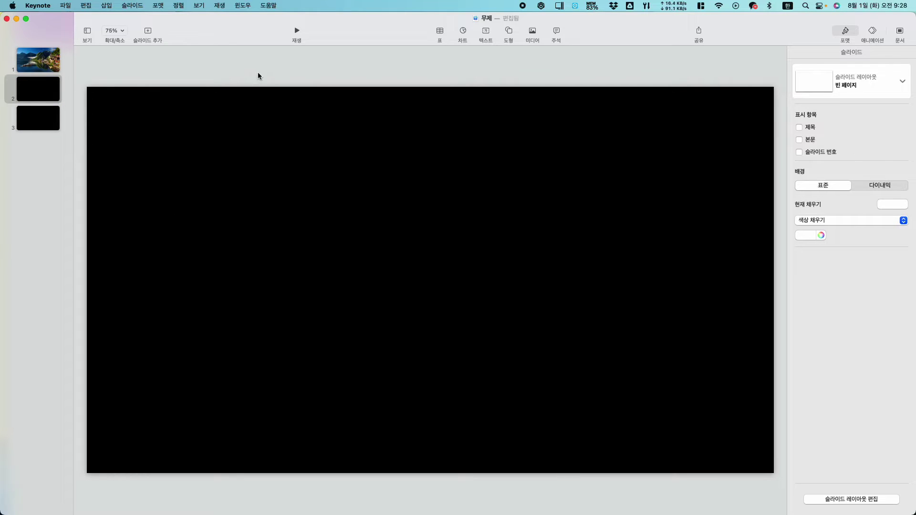
# Draw a closed four-point Pen shape about 555 × 432 pt around slide 2's upper-left corner, and make its border red
pyautogui.click(509, 33)
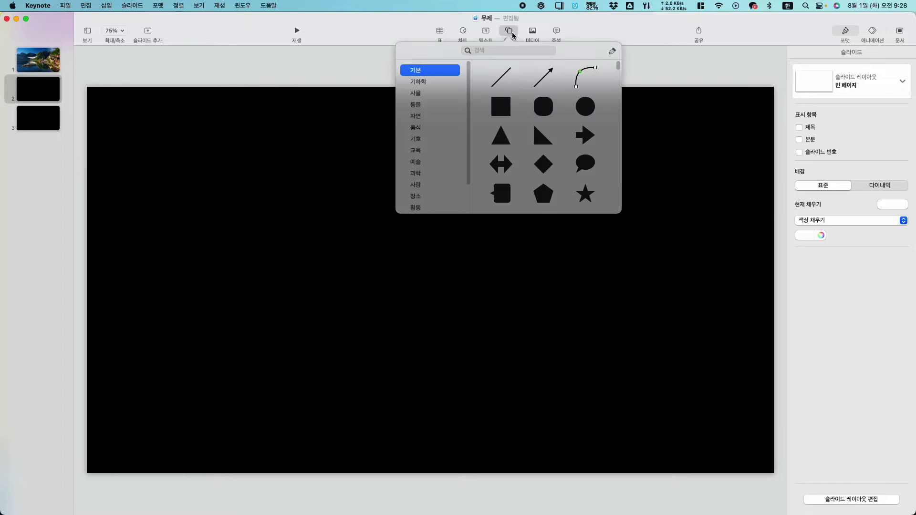
pyautogui.click(614, 51)
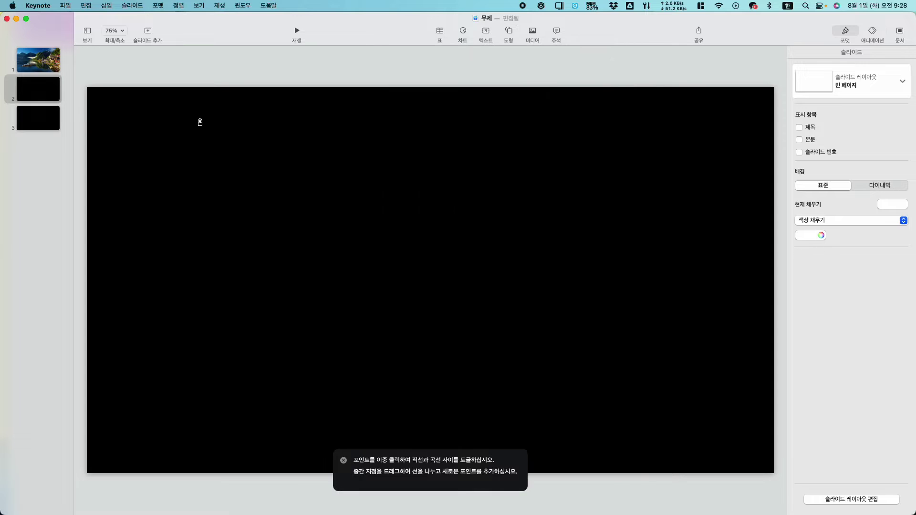
pyautogui.click(276, 75)
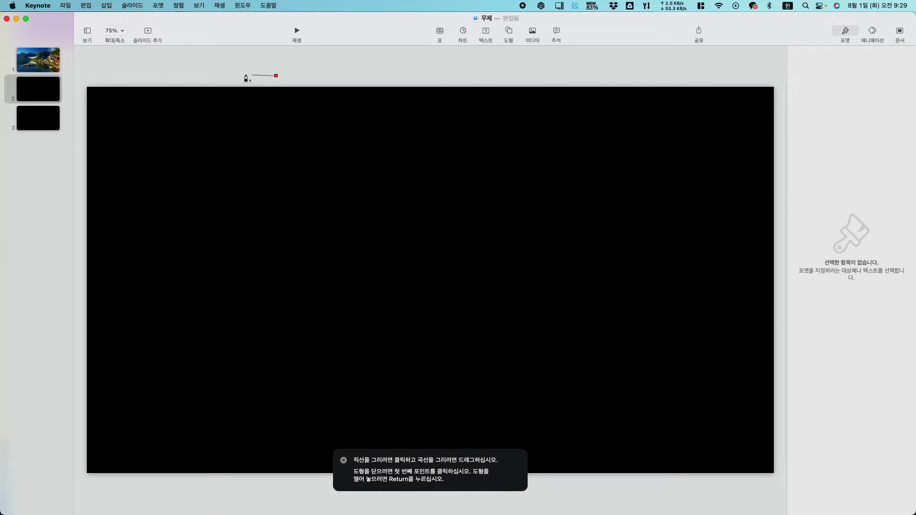
pyautogui.click(79, 77)
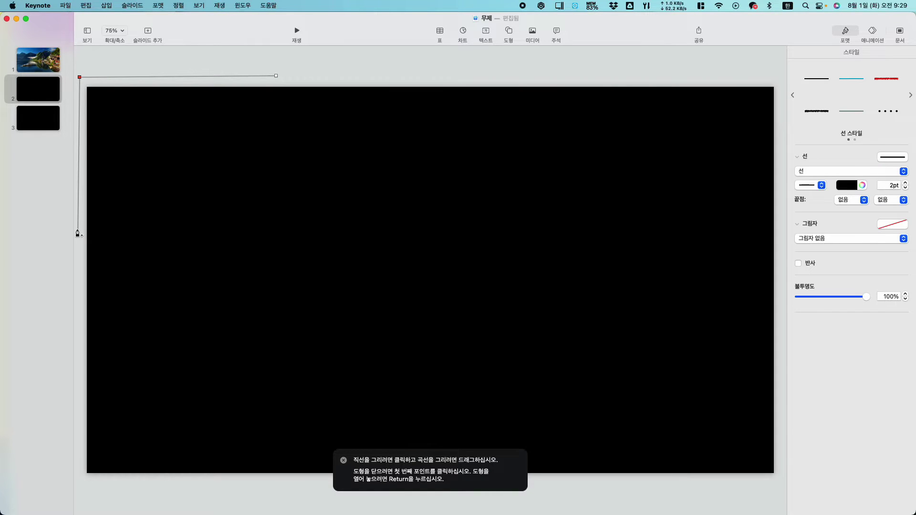
pyautogui.click(77, 230)
pyautogui.click(175, 217)
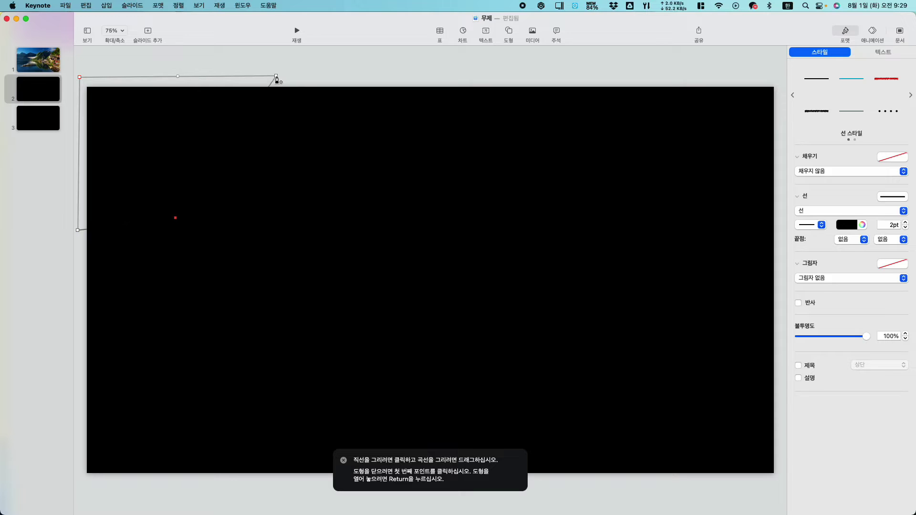
pyautogui.click(276, 76)
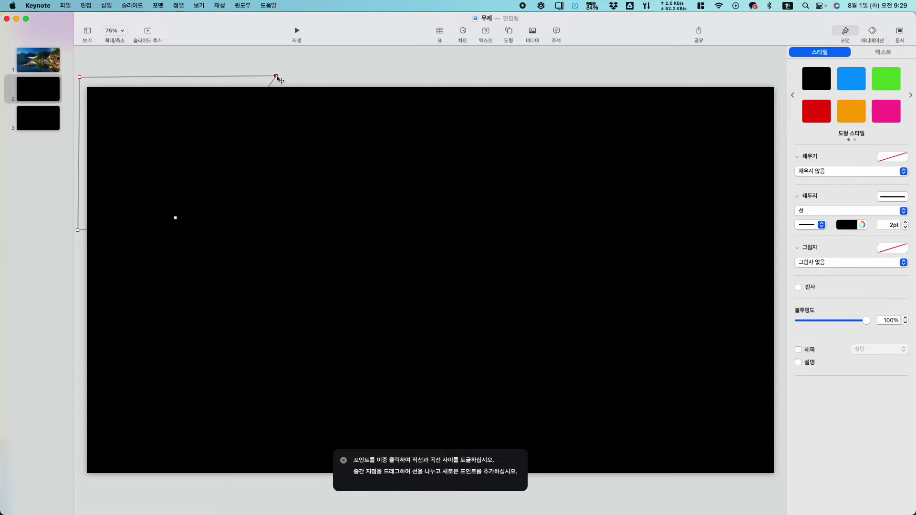
pyautogui.click(843, 228)
pyautogui.click(874, 267)
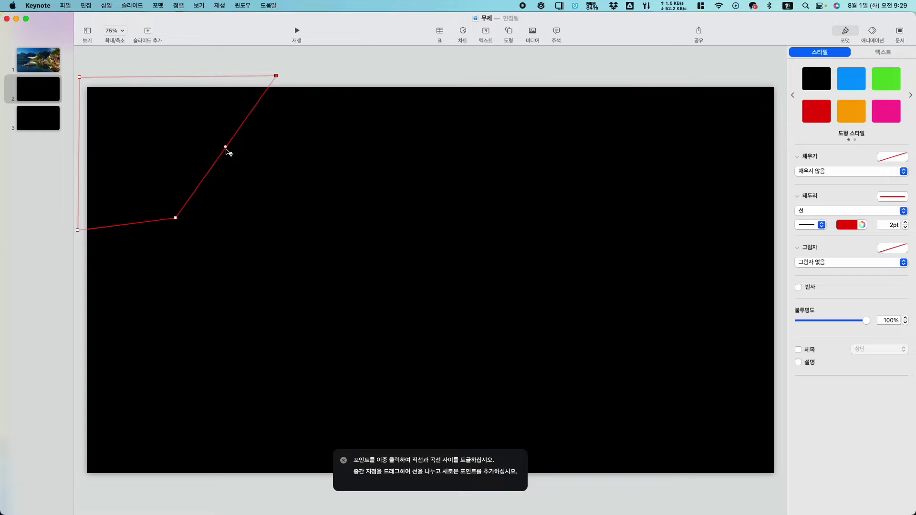
# Bend the red shape's diagonal and lower edges into gentle curves, and select the finished shape
pyautogui.moveTo(226, 147); pyautogui.dragTo(211, 143)
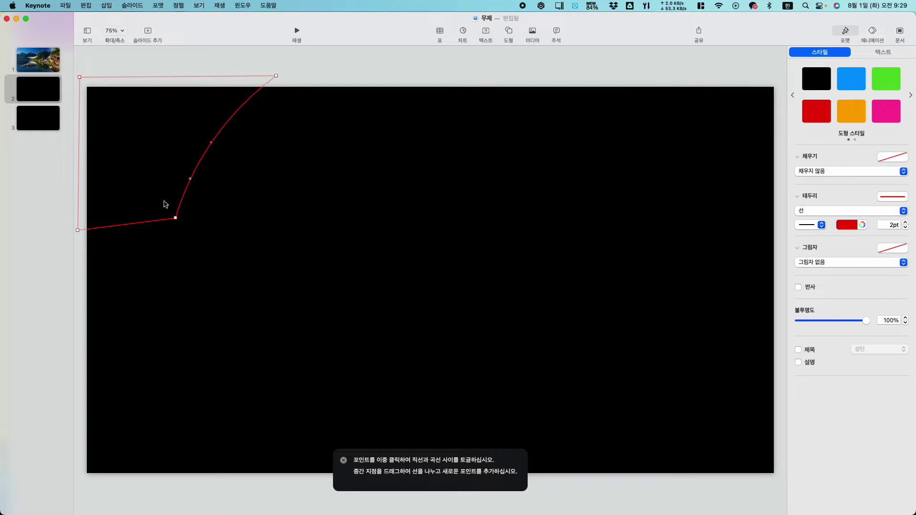
pyautogui.moveTo(126, 224); pyautogui.dragTo(126, 217)
pyautogui.click(350, 72)
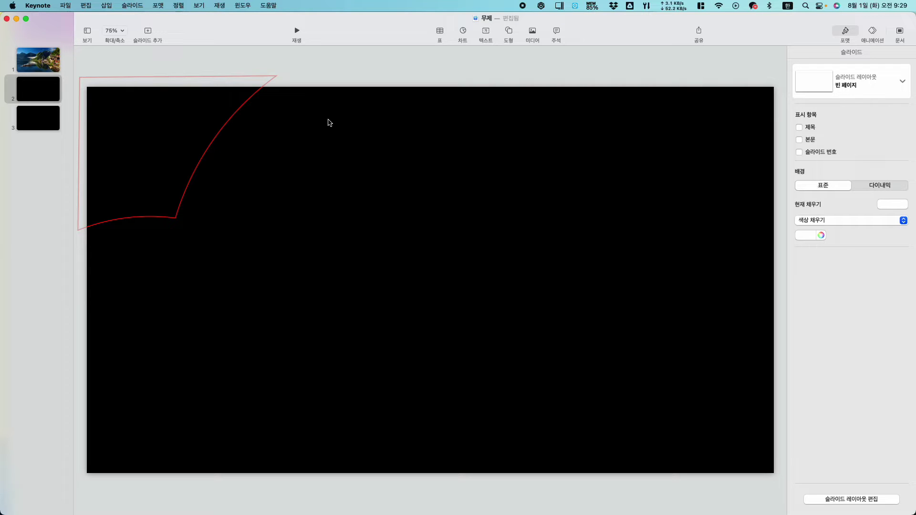
pyautogui.click(252, 76)
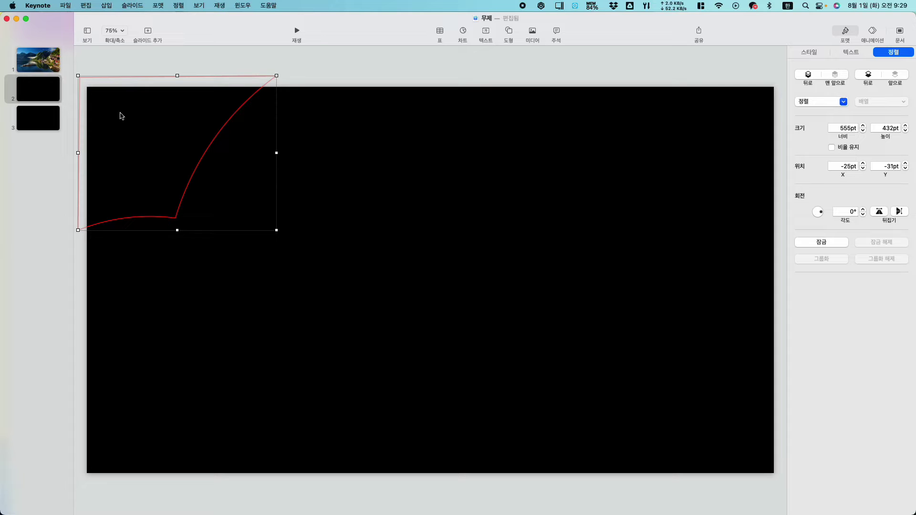
# Paste a copy of slide 2's red curved shape onto slide 3 in the same upper-left position
pyautogui.click(50, 122)
pyautogui.click(375, 63)
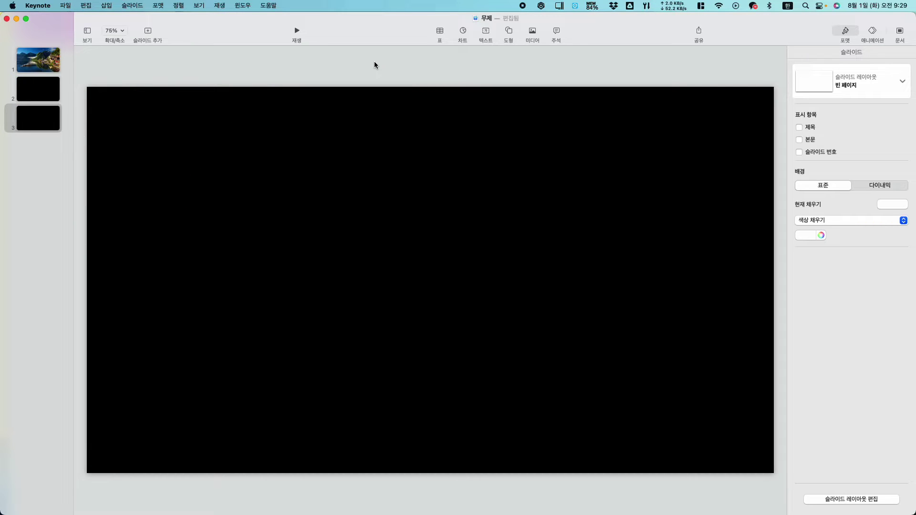
pyautogui.press('super+v')
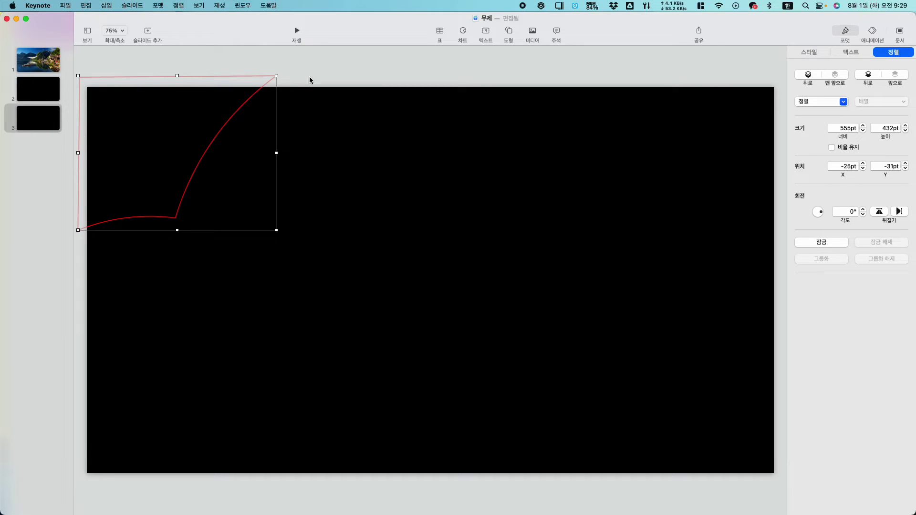
pyautogui.click(48, 120)
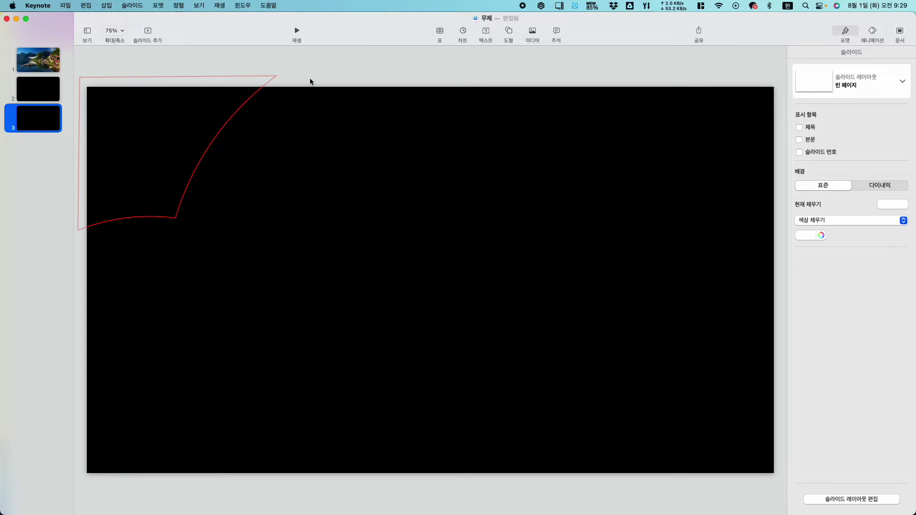
# On slide 2, intersect the full-slide black rectangle with the red shape to keep only their overlapping corner piece
pyautogui.click(36, 94)
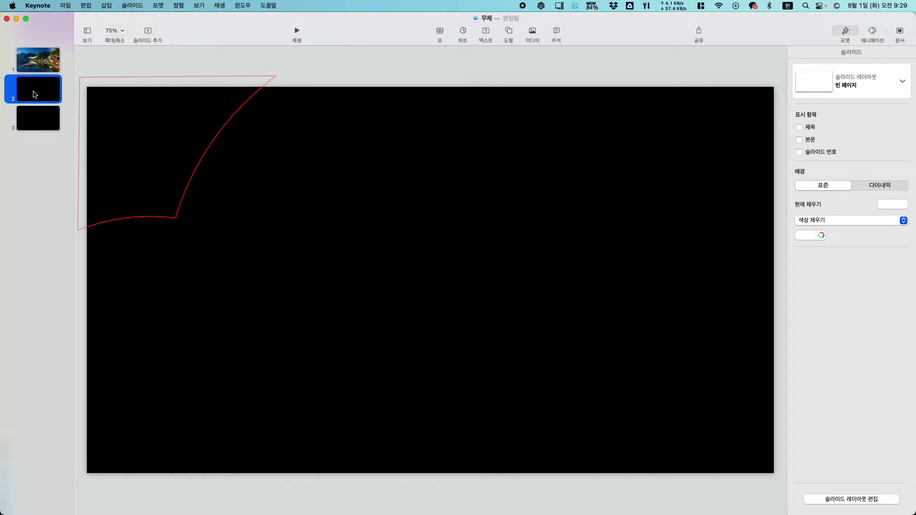
pyautogui.click(557, 225)
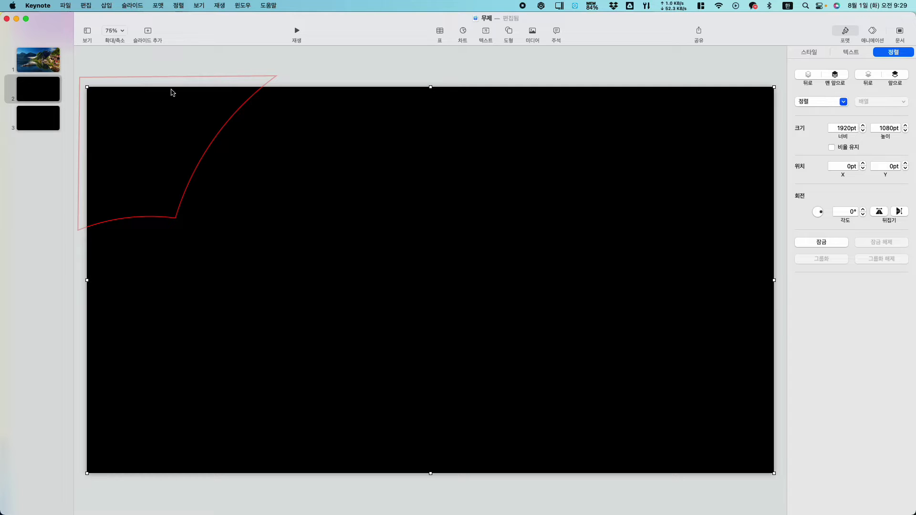
pyautogui.keyDown('shift'); pyautogui.click(127, 76); pyautogui.keyUp('shift')
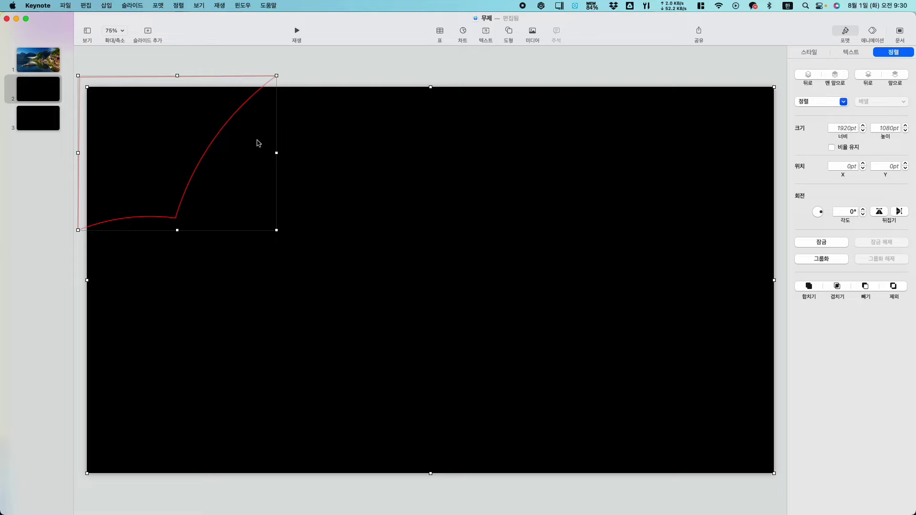
pyautogui.click(837, 286)
pyautogui.click(362, 284)
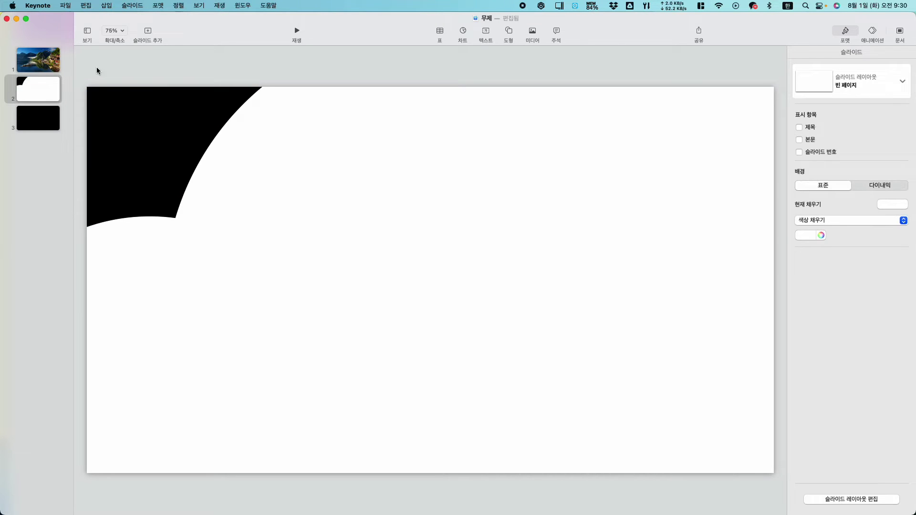
# Fill the curved corner piece on slide 2 with light blue
pyautogui.click(147, 100)
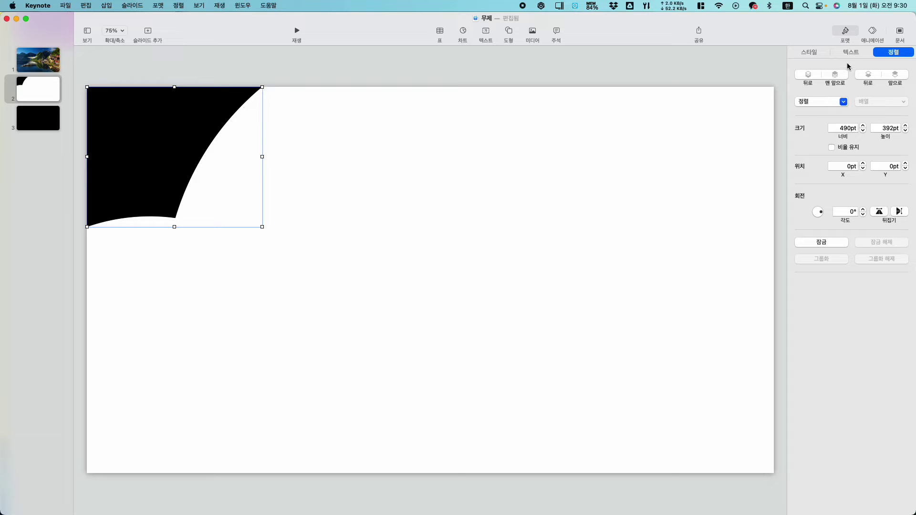
pyautogui.click(813, 53)
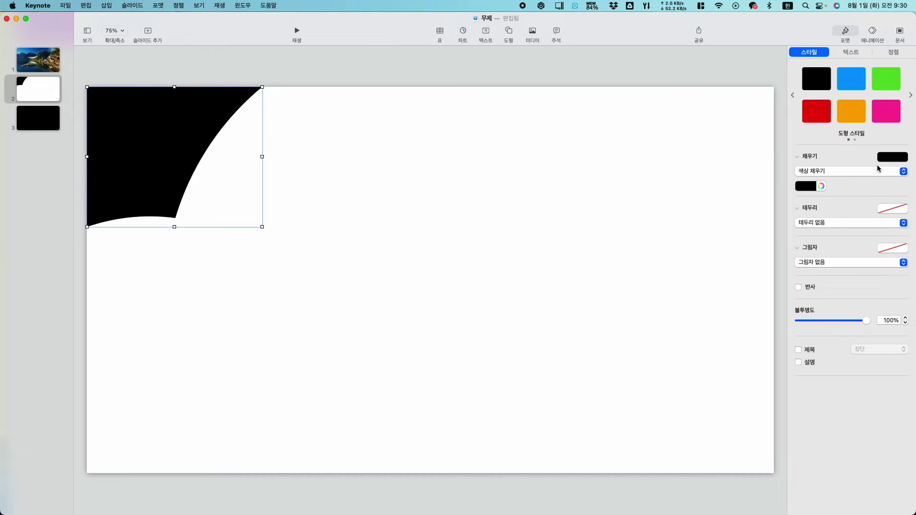
pyautogui.click(893, 157)
pyautogui.click(815, 206)
pyautogui.click(519, 238)
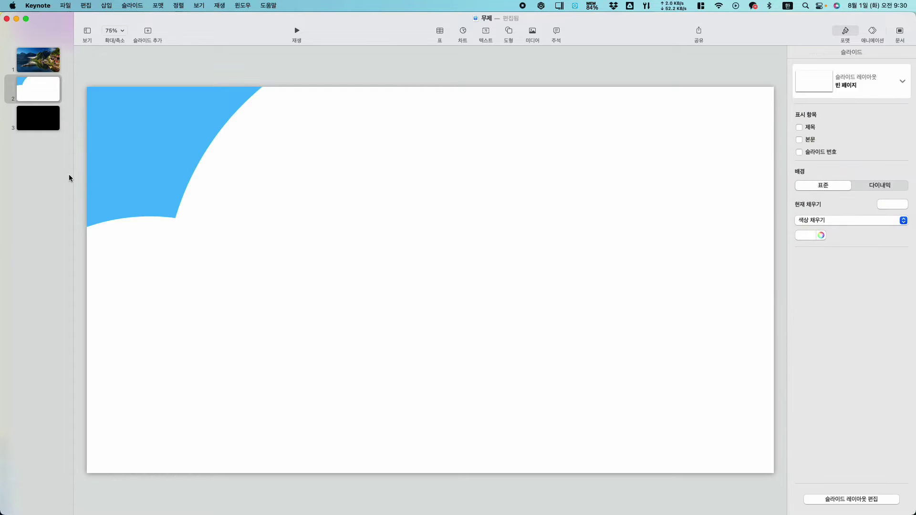
# On slide 3, subtract the red corner shape from the full-slide black rectangle
pyautogui.click(35, 116)
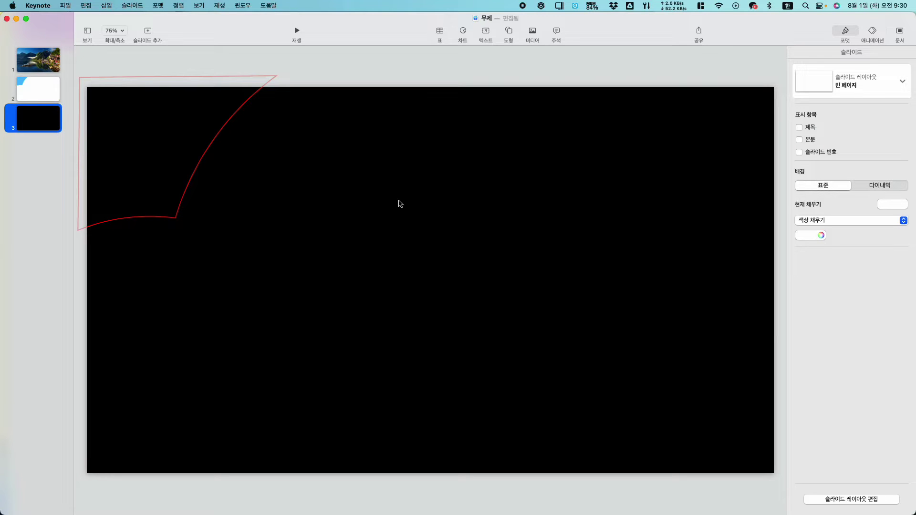
pyautogui.click(457, 201)
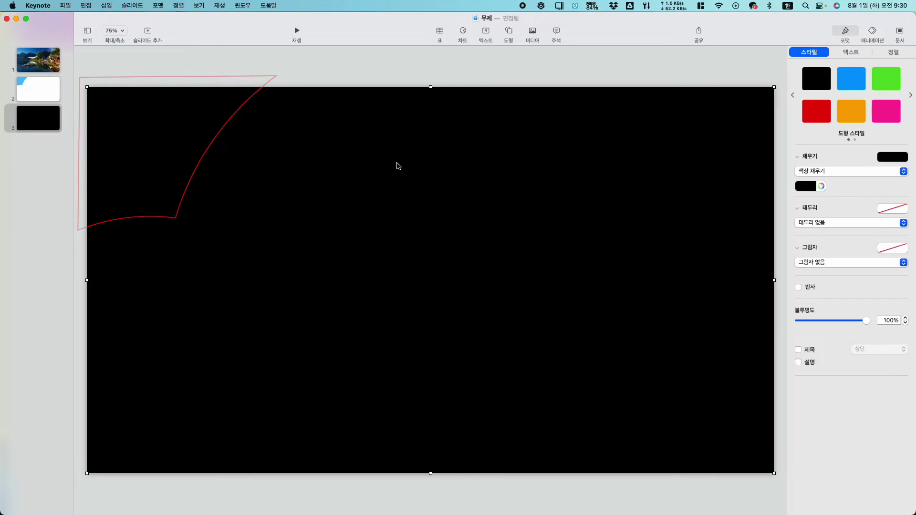
pyautogui.keyDown('shift'); pyautogui.click(177, 77); pyautogui.keyUp('shift')
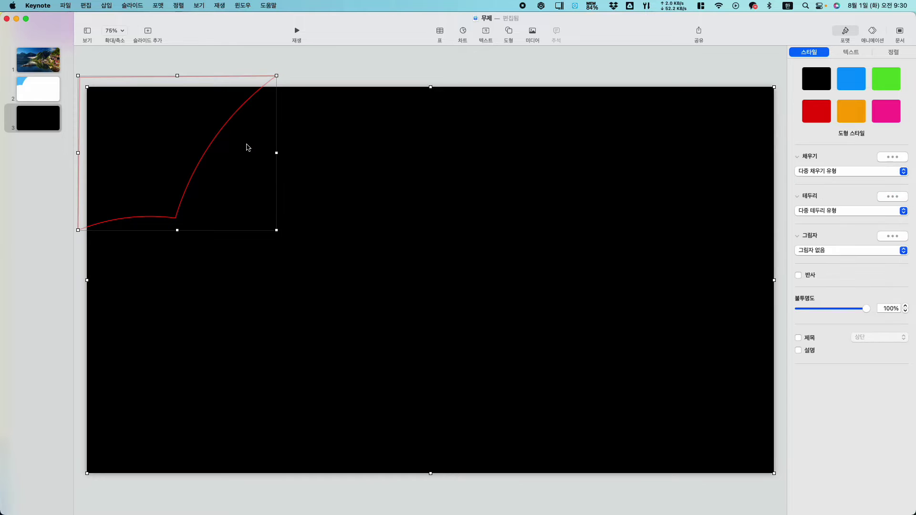
pyautogui.click(896, 54)
pyautogui.click(864, 287)
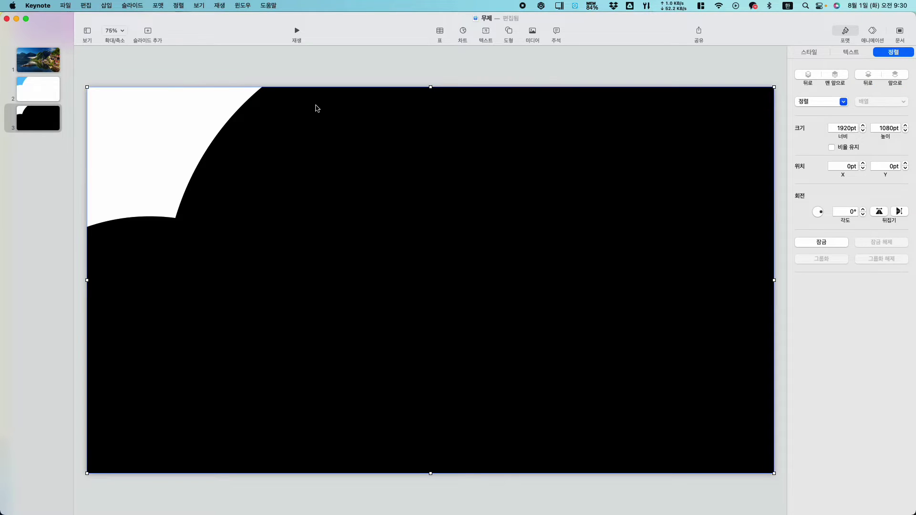
pyautogui.click(199, 112)
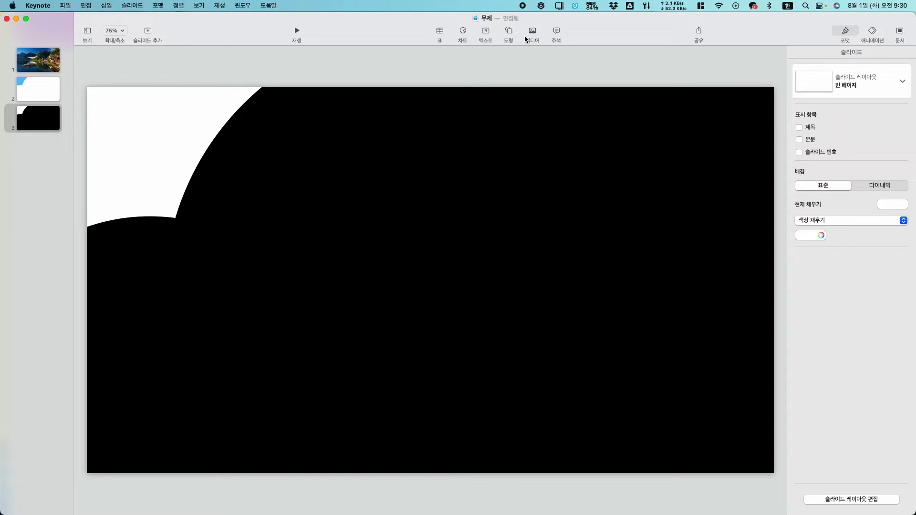
# Draw a closed five-point Pen shape over slide 3's left edge, starting just above the lower edge of the white cutout, and make its border red
pyautogui.click(509, 31)
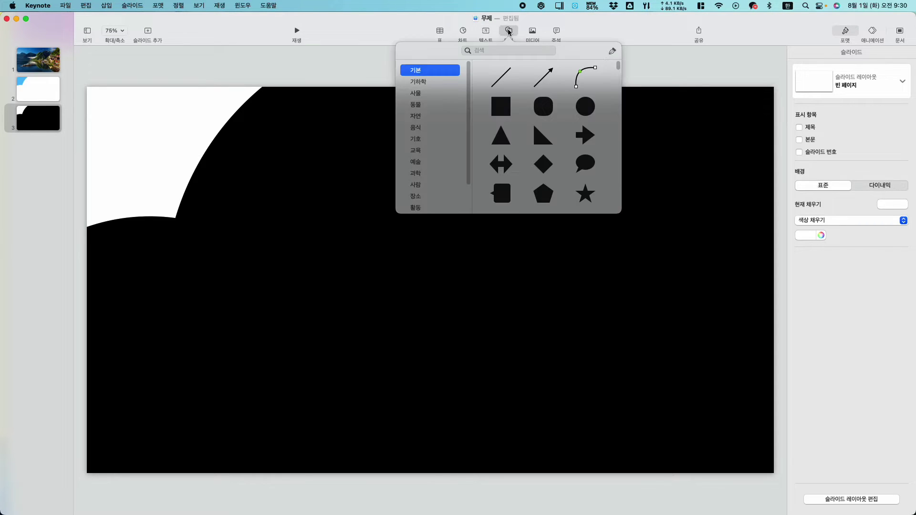
pyautogui.click(613, 51)
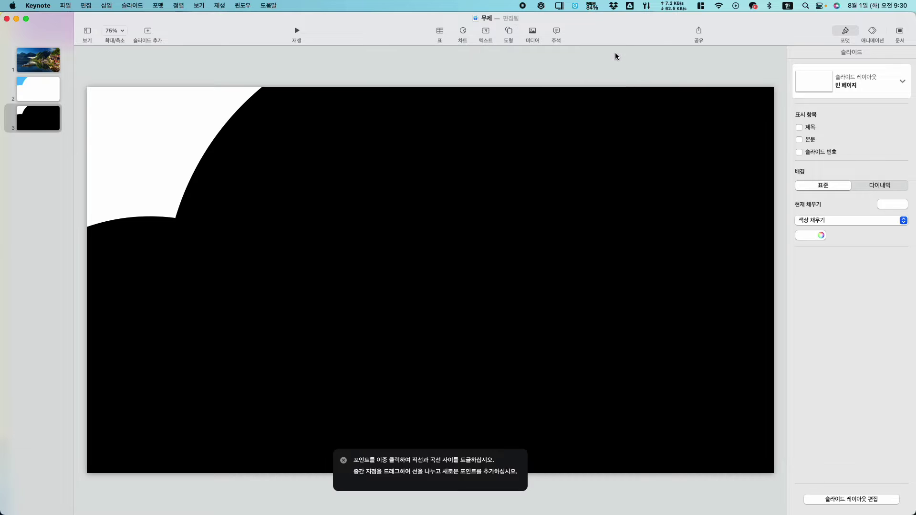
pyautogui.click(76, 207)
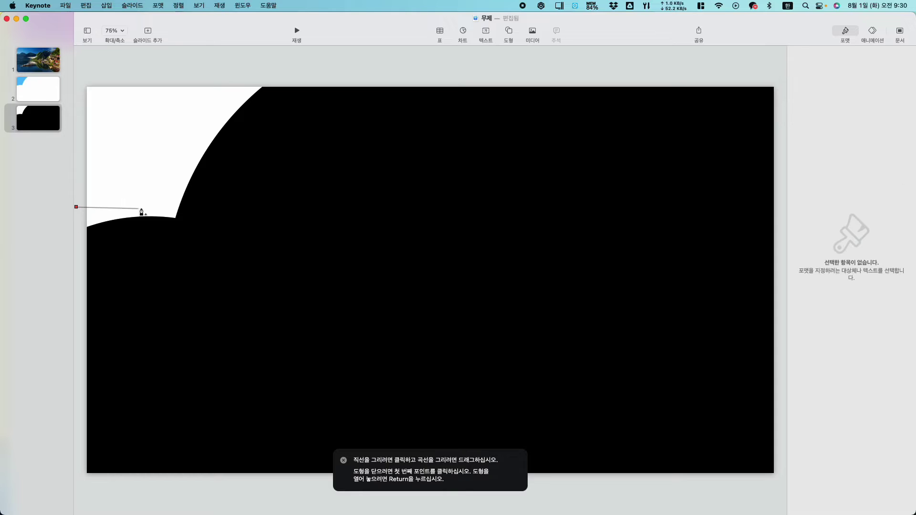
pyautogui.click(171, 211)
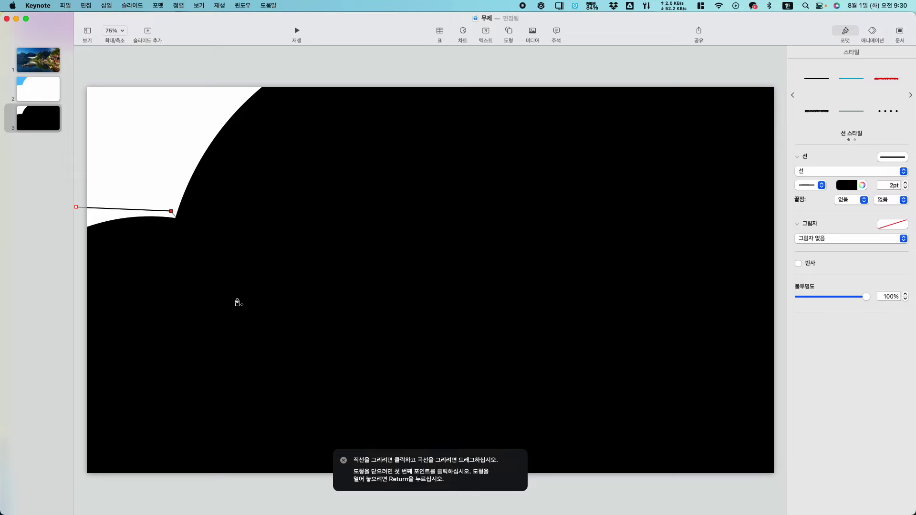
pyautogui.click(235, 302)
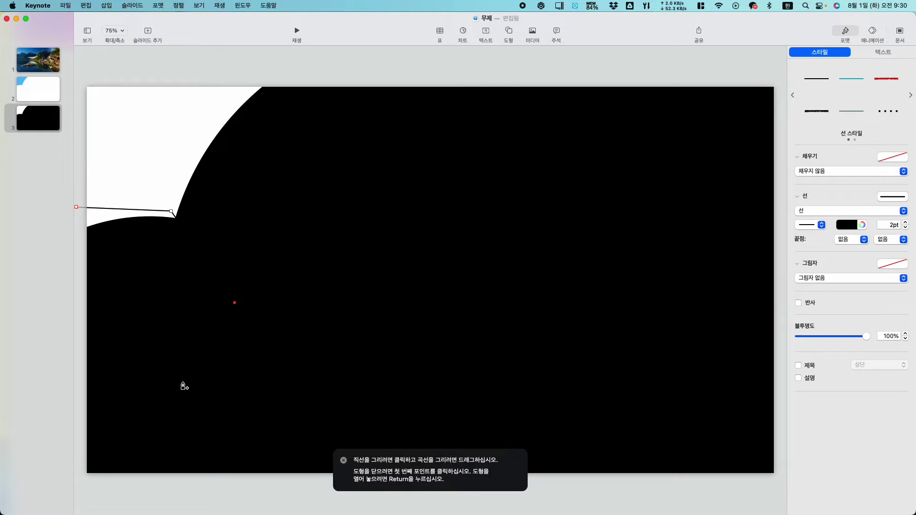
pyautogui.click(164, 394)
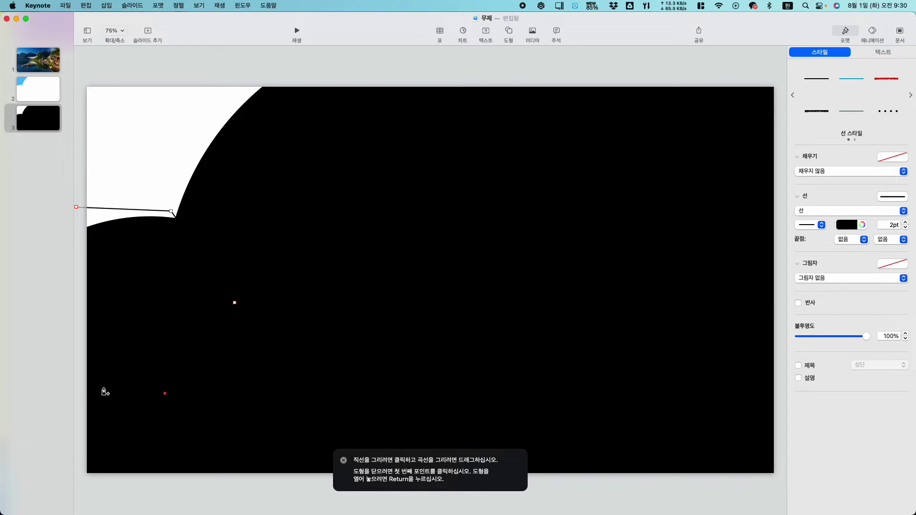
pyautogui.click(79, 389)
pyautogui.click(77, 207)
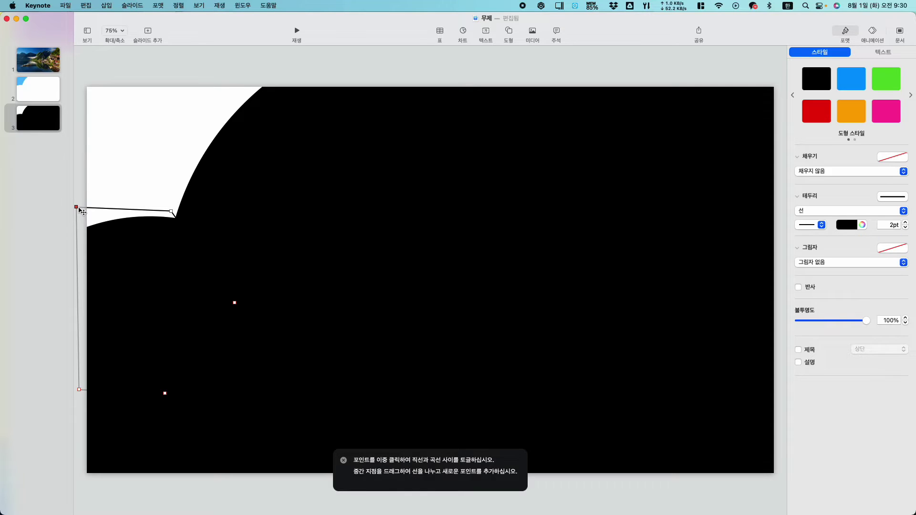
pyautogui.click(848, 225)
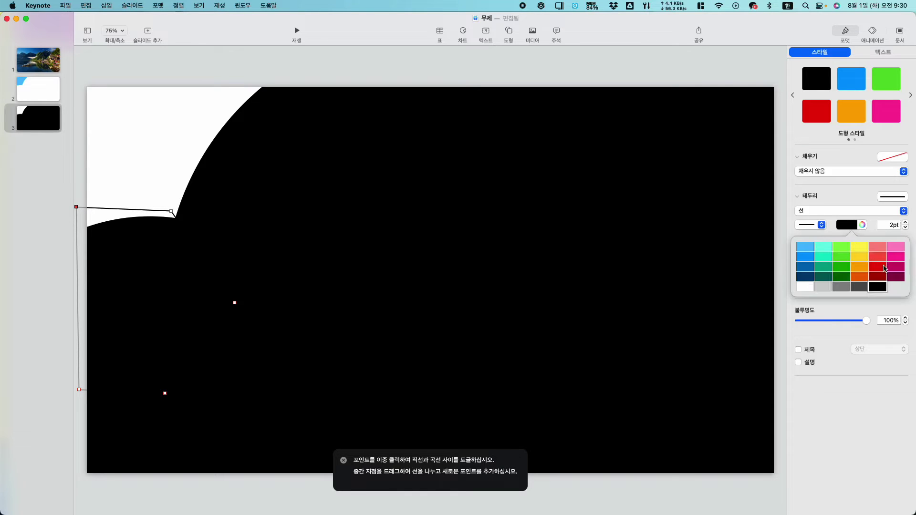
pyautogui.click(885, 269)
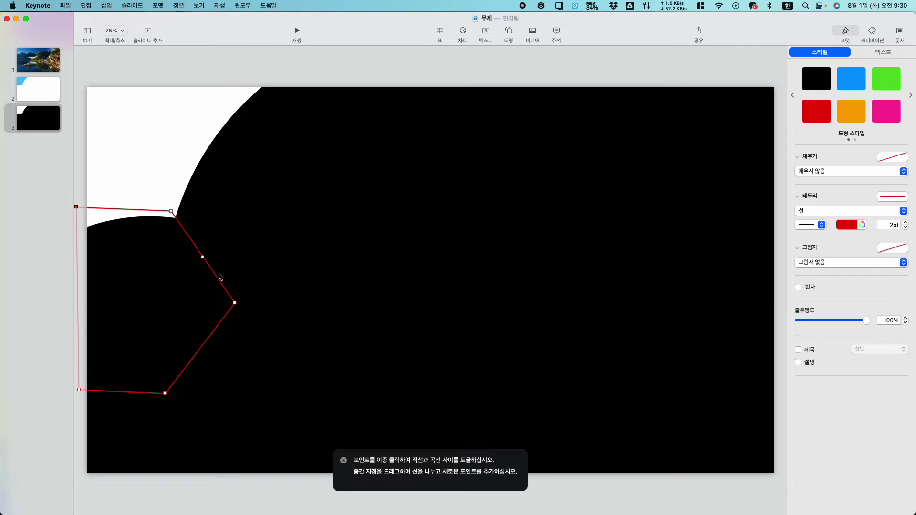
# Bend the red shape's right and lower edges into flowing curves, and move its upper inner point onto the edge of the white cutout
pyautogui.moveTo(205, 261); pyautogui.dragTo(227, 250)
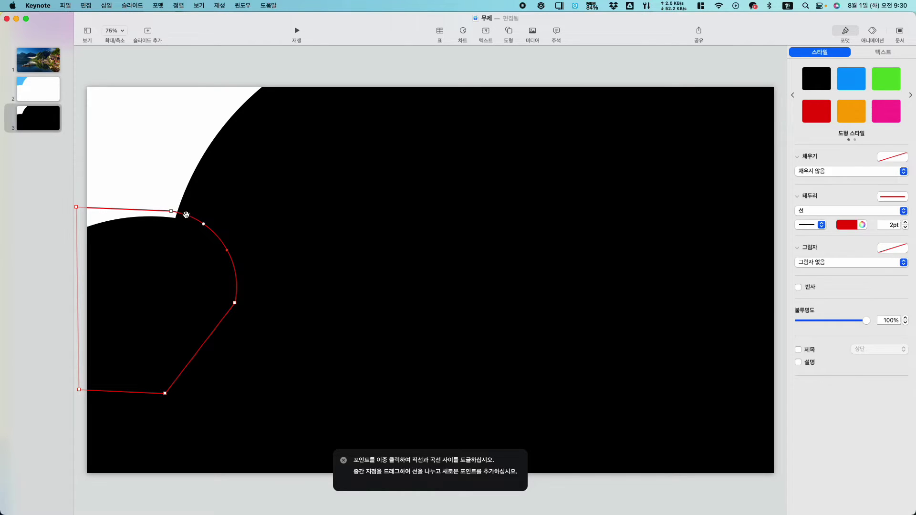
pyautogui.moveTo(171, 211); pyautogui.dragTo(164, 221)
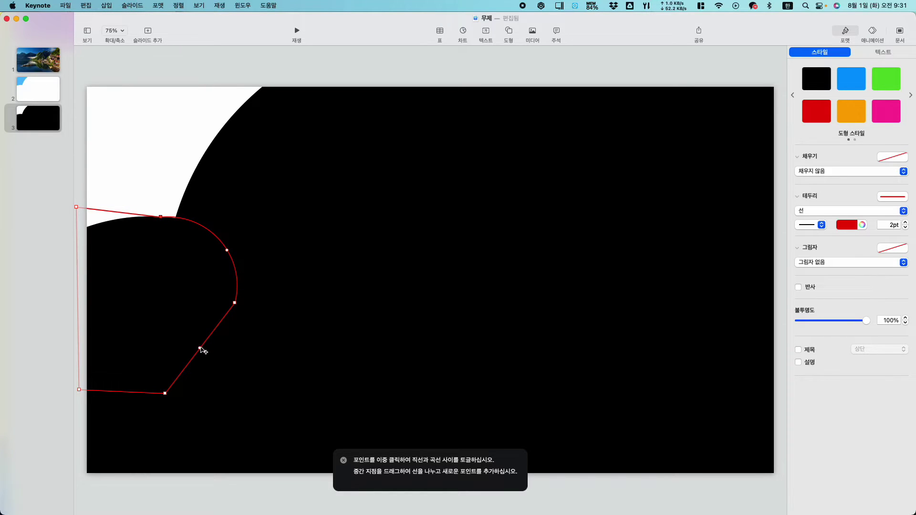
pyautogui.moveTo(200, 349); pyautogui.dragTo(181, 336)
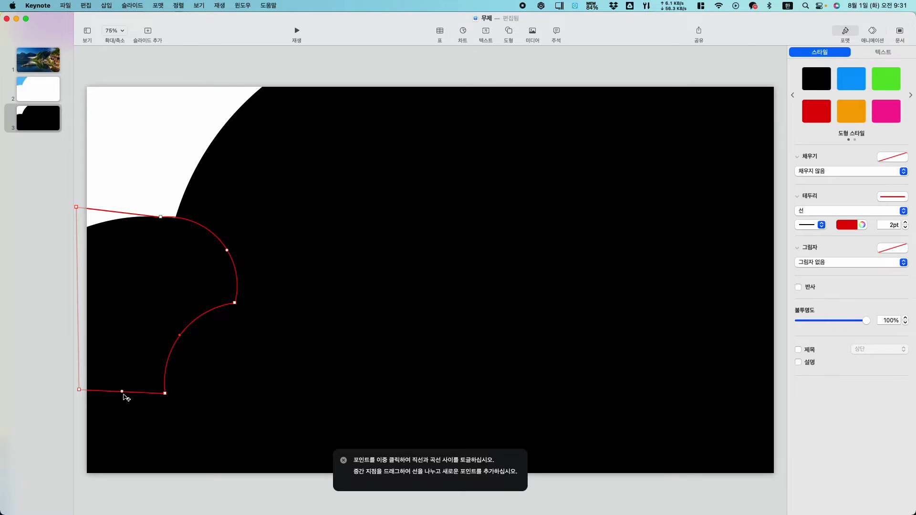
pyautogui.moveTo(122, 392); pyautogui.dragTo(144, 410)
pyautogui.moveTo(167, 365); pyautogui.dragTo(177, 369)
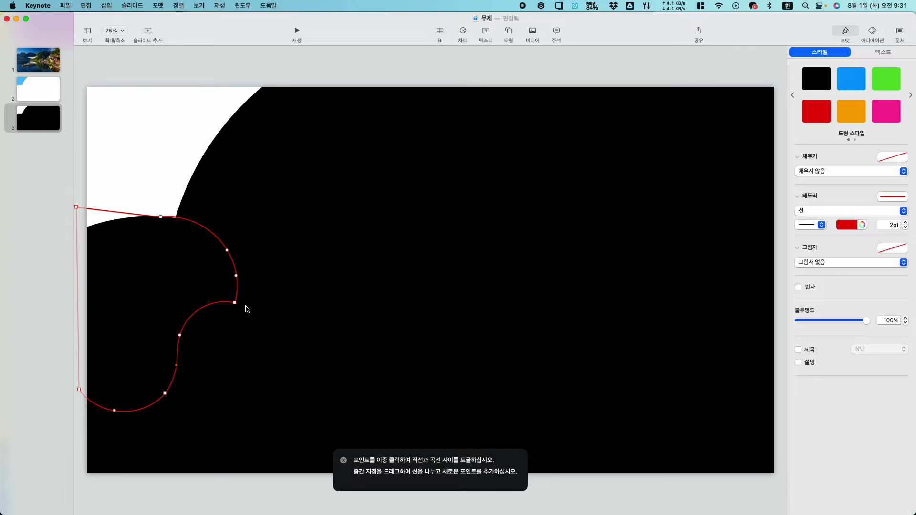
pyautogui.click(143, 66)
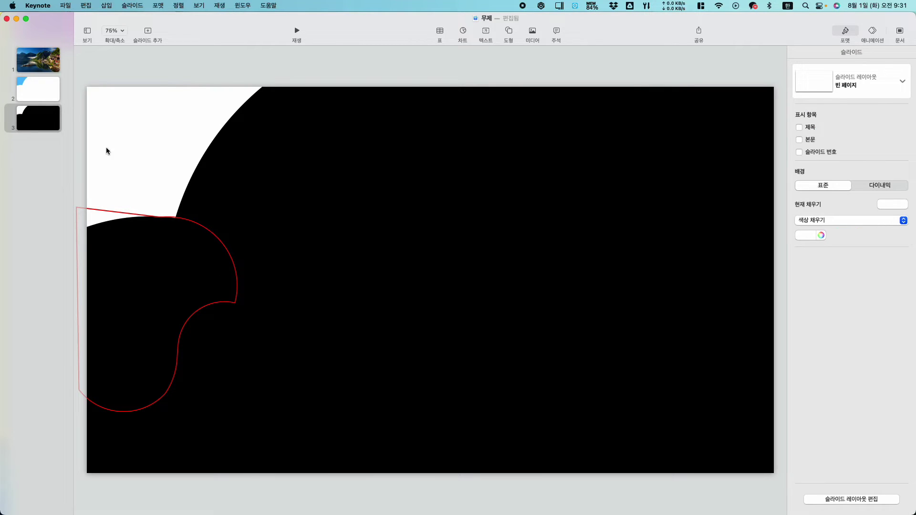
# Duplicate slide 3 with its red shape as slide 4, and return to slide 3
pyautogui.click(34, 121)
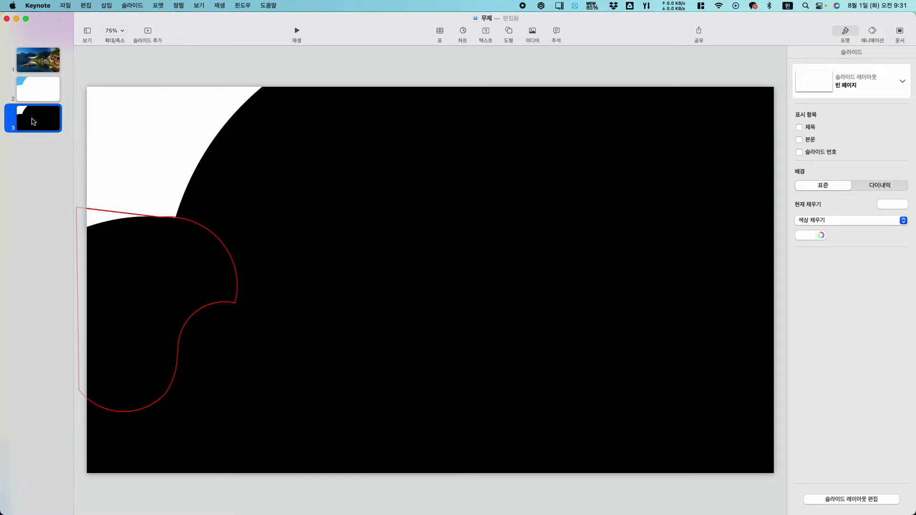
pyautogui.press('super+d')
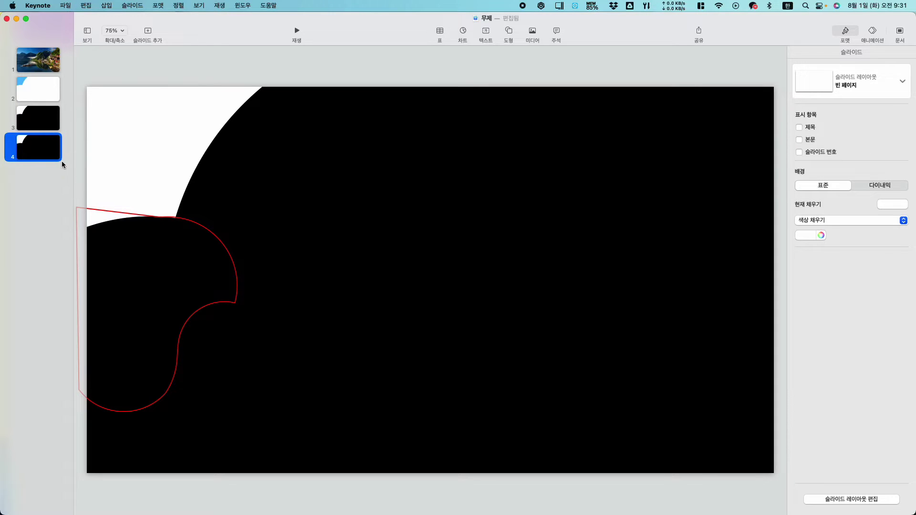
pyautogui.click(26, 109)
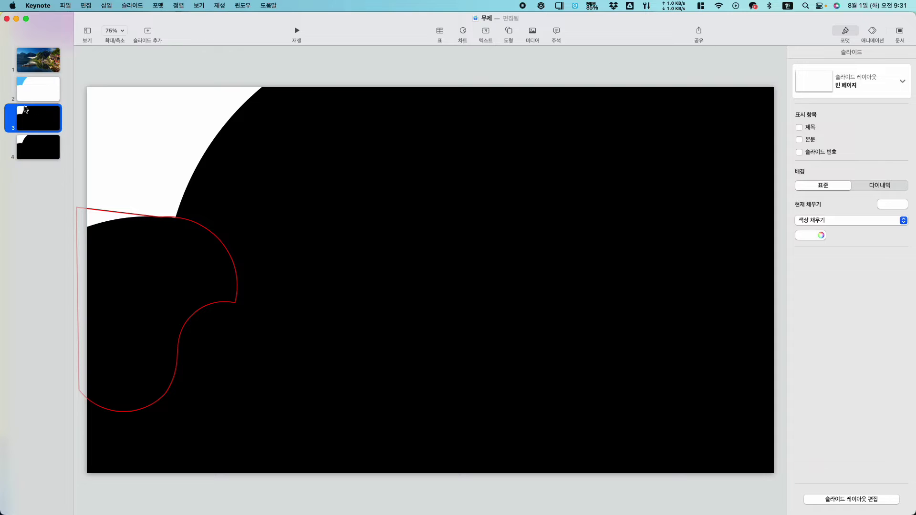
# On slide 3, intersect the black cover with the red curved shape to keep only their overlapping piece
pyautogui.click(261, 181)
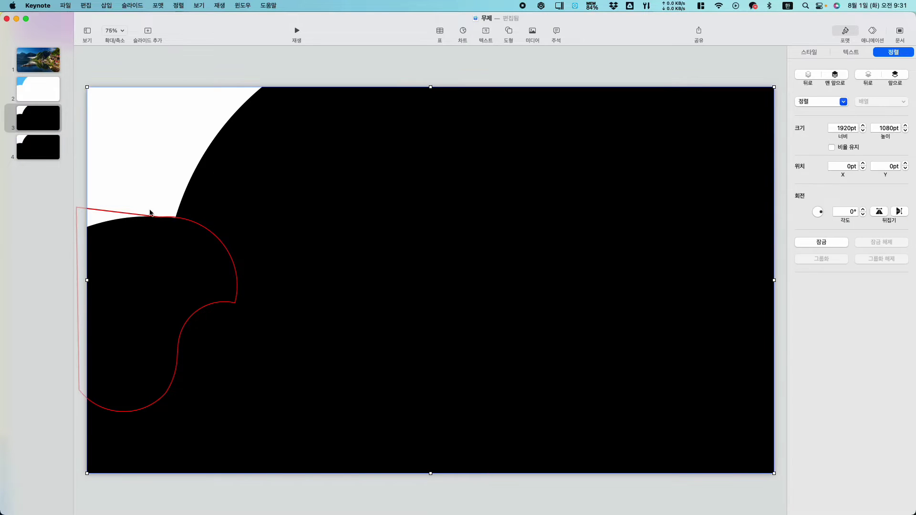
pyautogui.keyDown('shift'); pyautogui.click(127, 216); pyautogui.keyUp('shift')
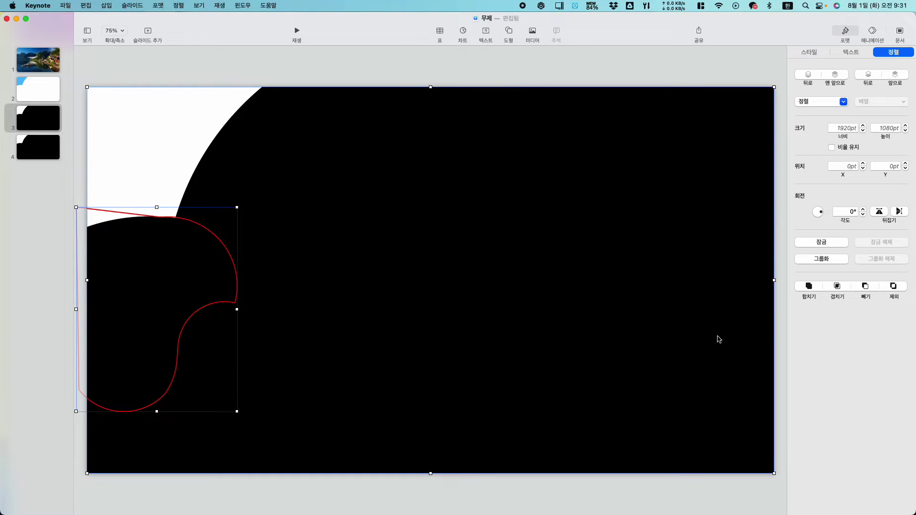
pyautogui.click(837, 286)
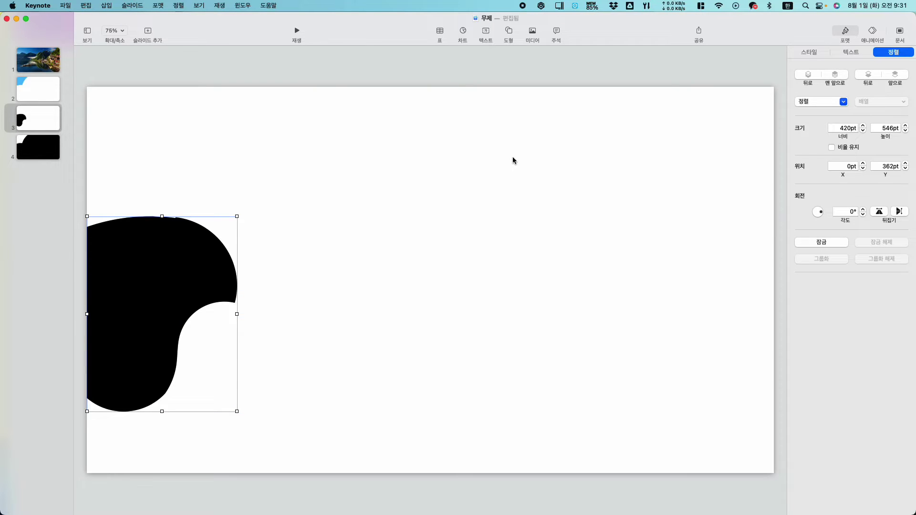
# Fill the black curved piece on slide 3 with light turquoise
pyautogui.click(810, 57)
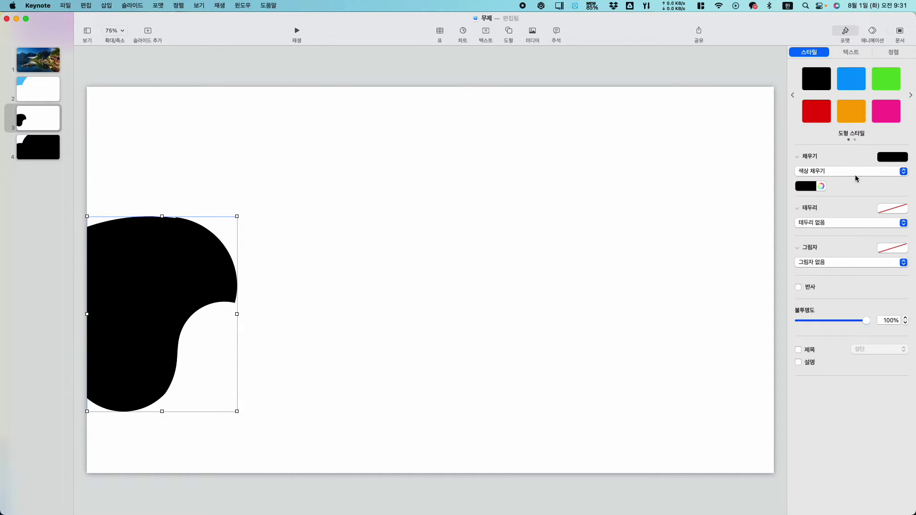
pyautogui.click(809, 186)
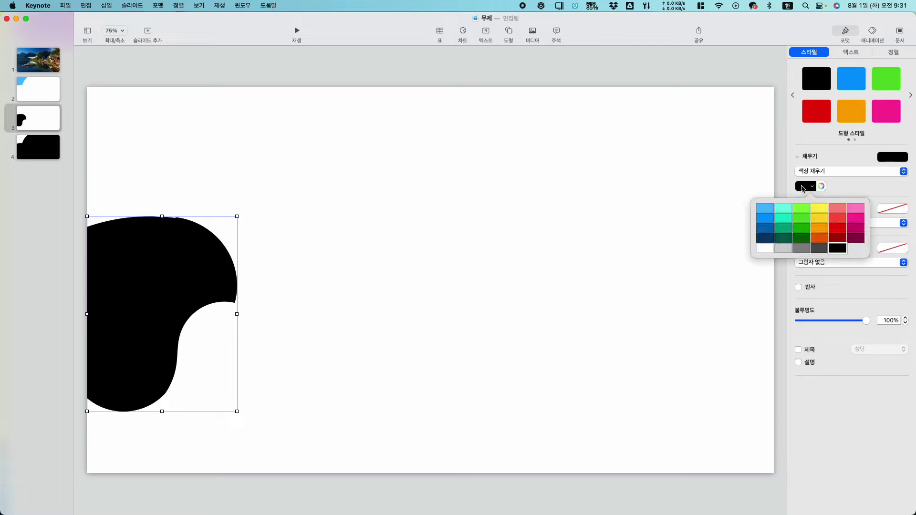
pyautogui.click(782, 213)
pyautogui.click(344, 193)
# On slide 4, subtract the red curved shape from the black cover
pyautogui.click(29, 151)
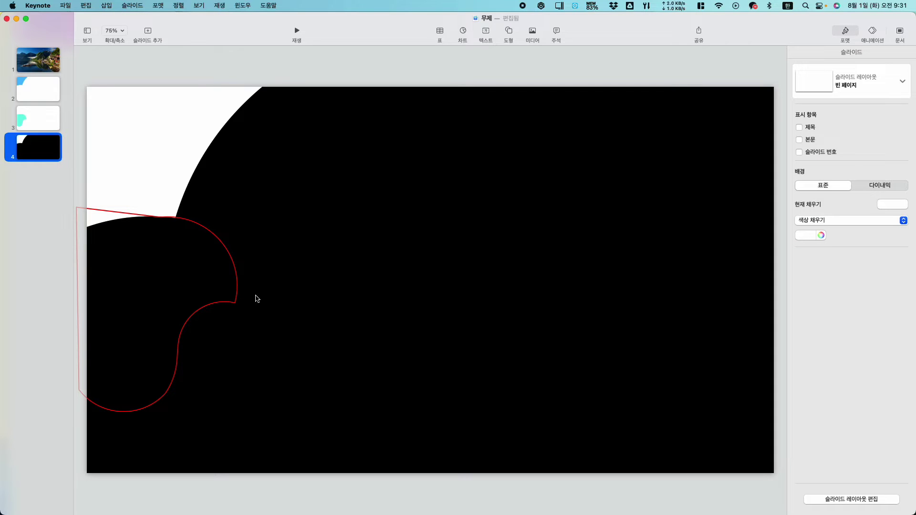
pyautogui.click(479, 229)
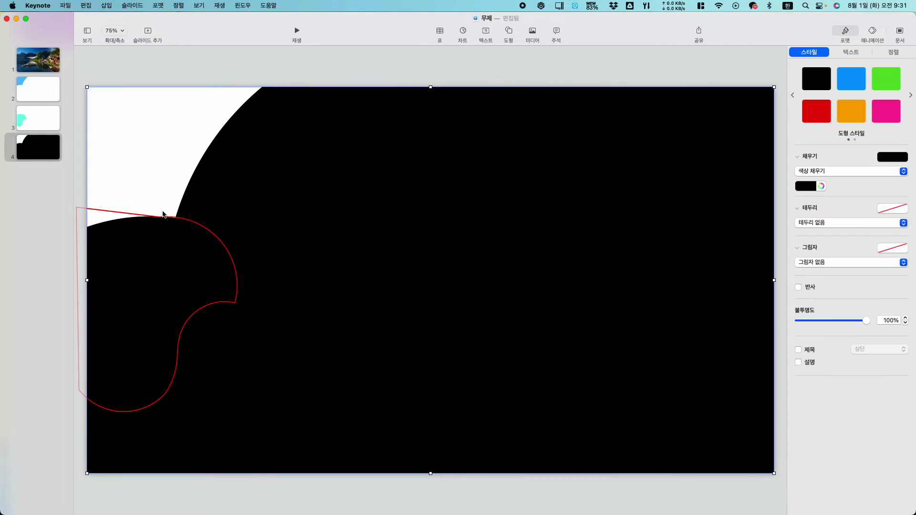
pyautogui.keyDown('shift'); pyautogui.click(102, 210); pyautogui.keyUp('shift')
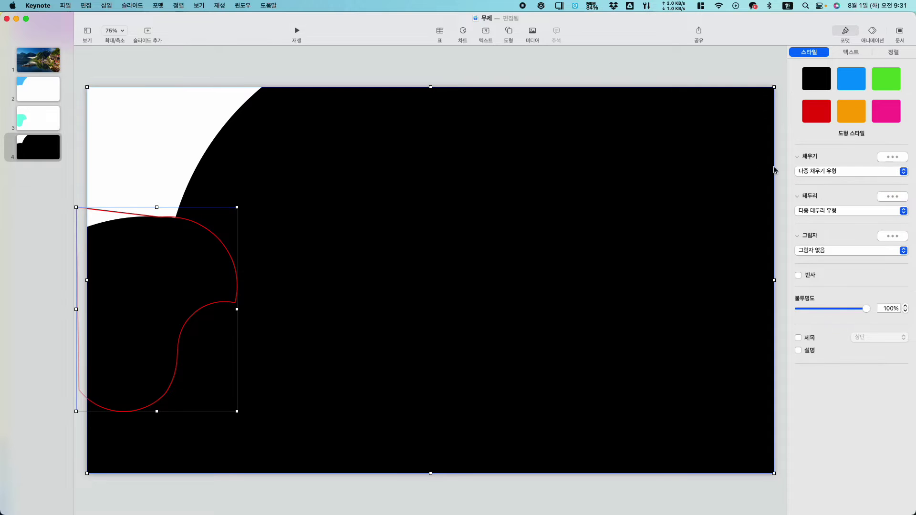
pyautogui.click(893, 53)
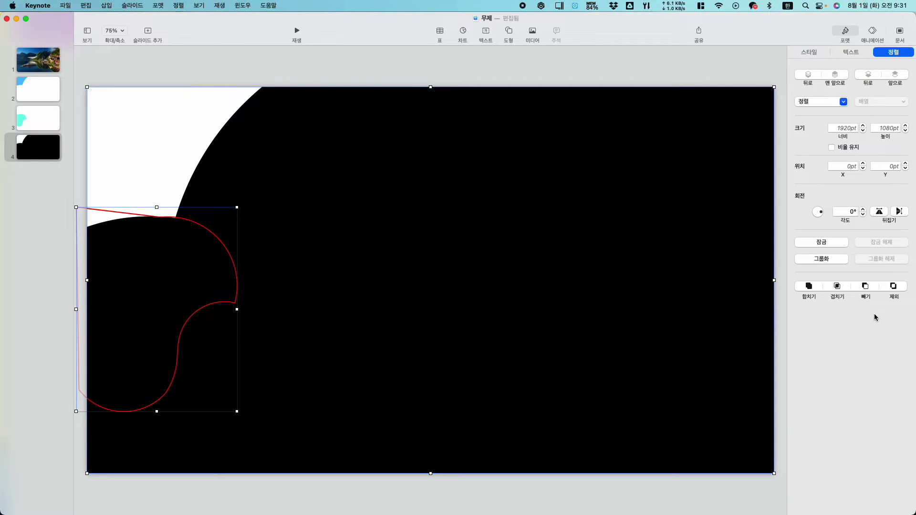
pyautogui.click(866, 287)
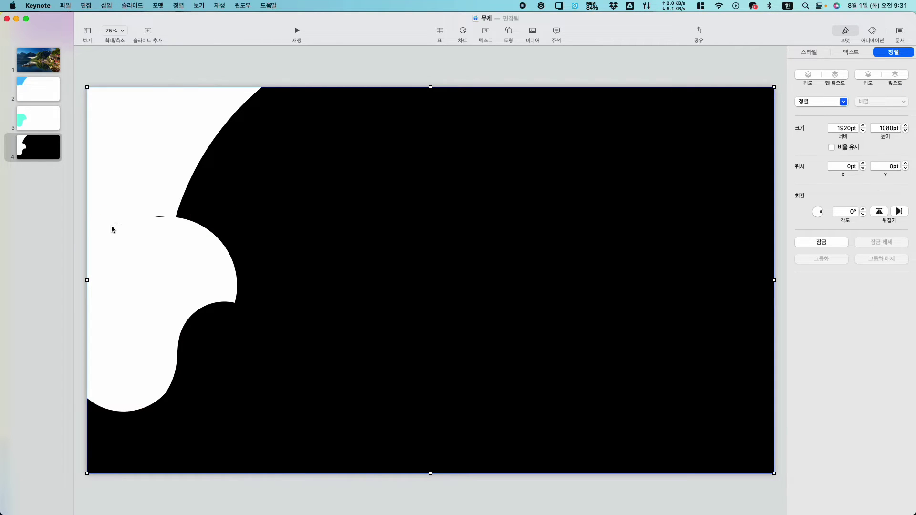
pyautogui.click(83, 233)
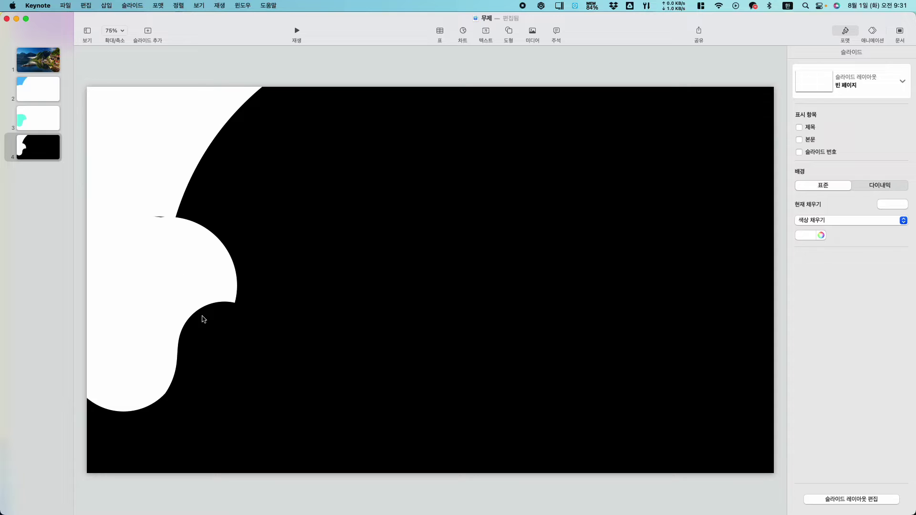
# Change the fill of slide 4's remaining black cover to light gray
pyautogui.click(481, 289)
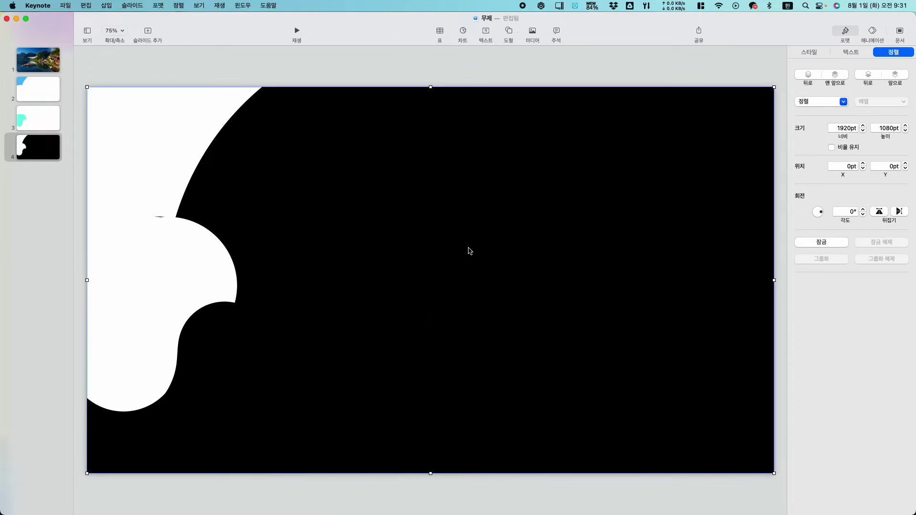
pyautogui.click(813, 53)
pyautogui.click(888, 159)
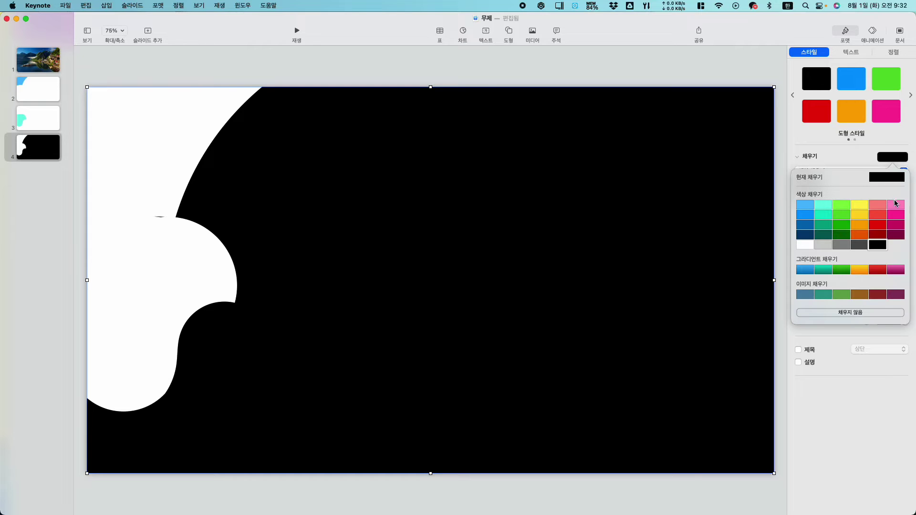
pyautogui.click(831, 247)
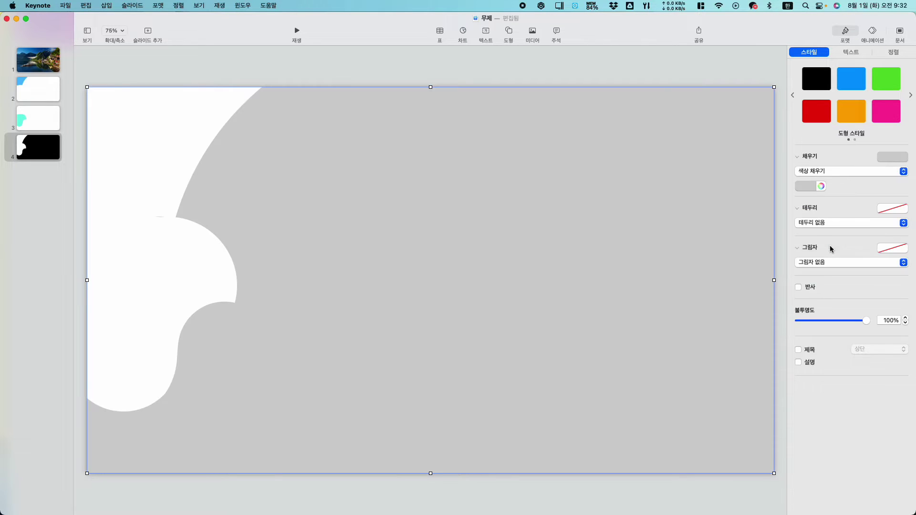
pyautogui.click(238, 80)
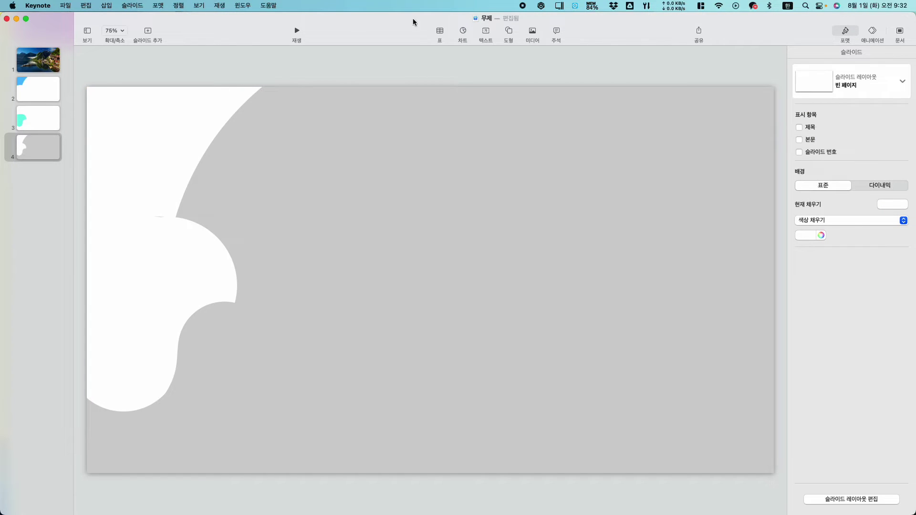
# Draw a closed five-point Pen shape over slide 4's lower-left area, overlapping the white cutout and extending past the slide's left and bottom edges
pyautogui.click(510, 34)
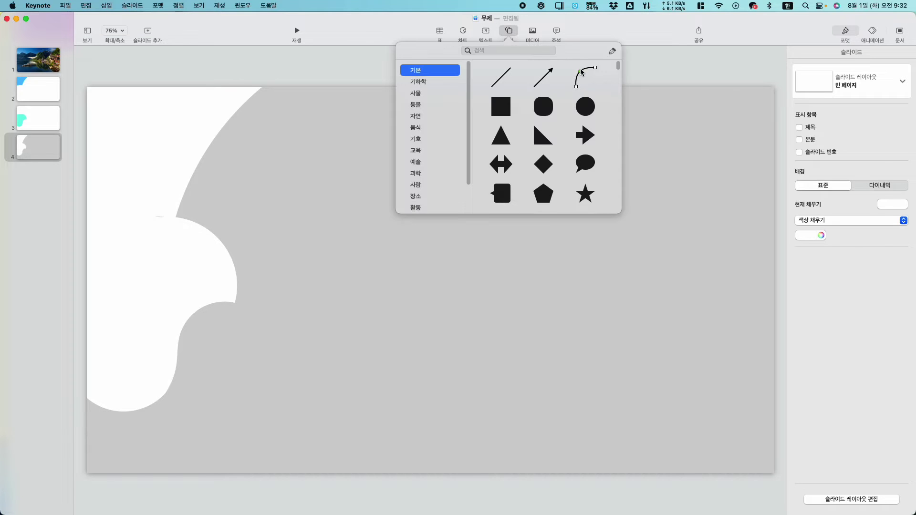
pyautogui.click(613, 51)
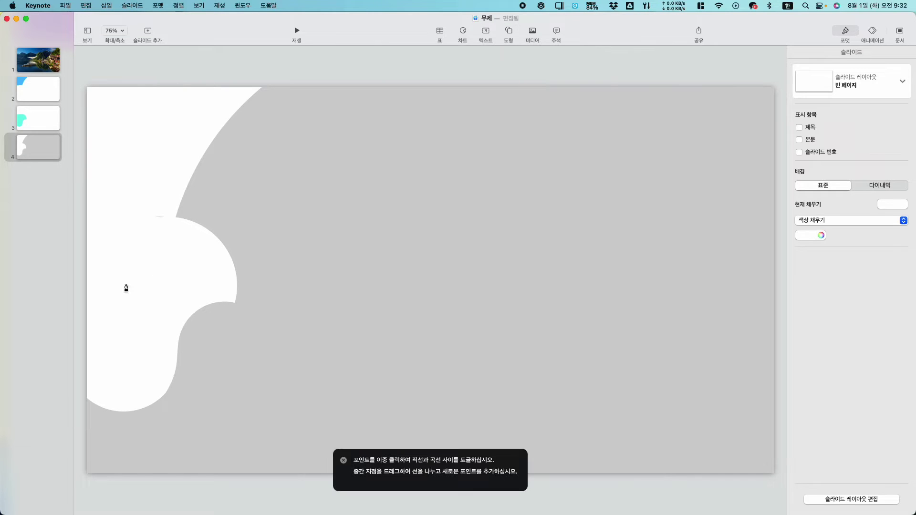
pyautogui.click(81, 321)
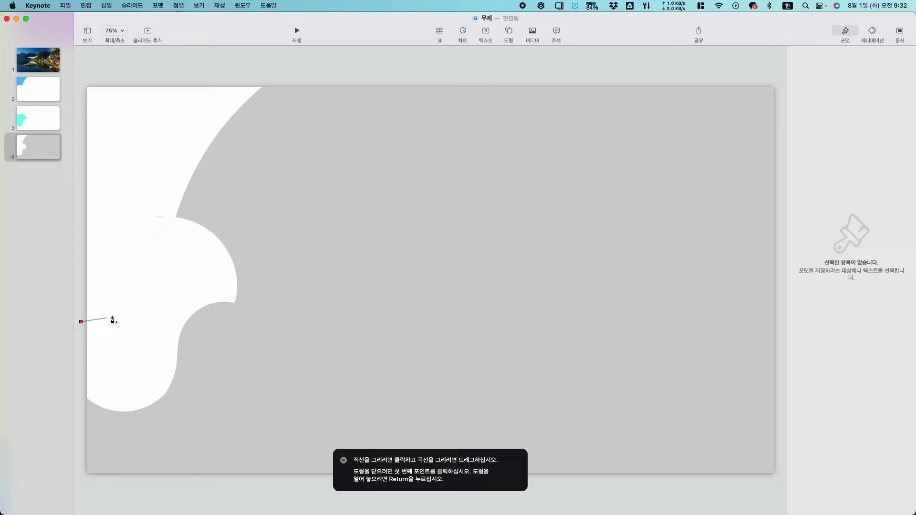
pyautogui.click(225, 290)
pyautogui.click(466, 406)
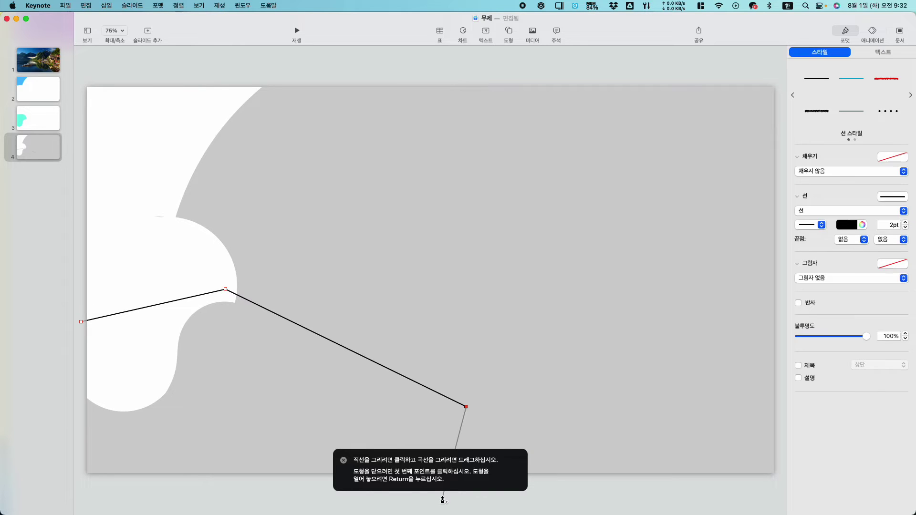
pyautogui.click(443, 497)
pyautogui.click(83, 487)
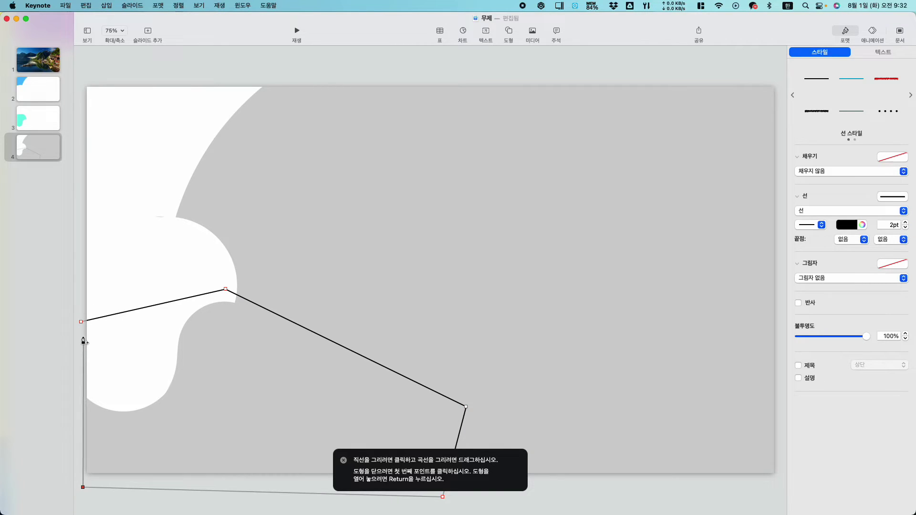
pyautogui.click(80, 322)
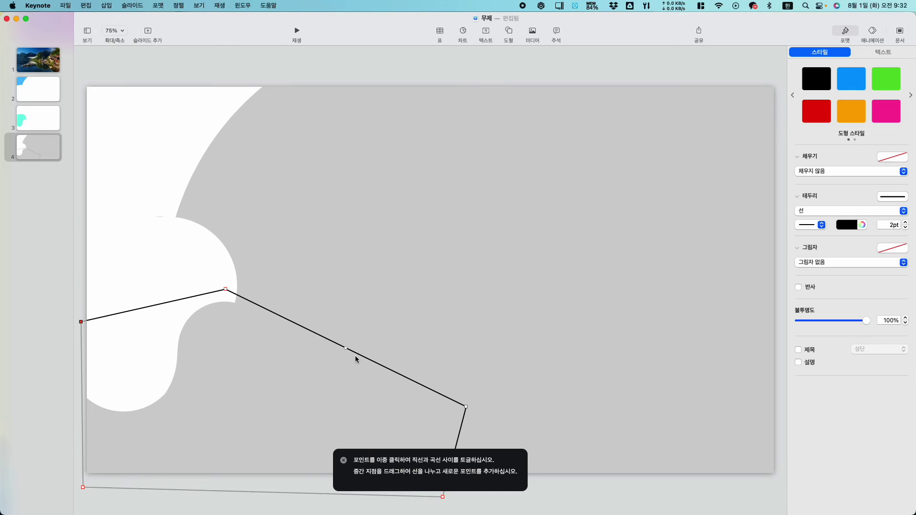
# Bend the new outline's long upper edge into an S-curve and its right edge inward into an arc
pyautogui.moveTo(346, 349); pyautogui.dragTo(359, 332)
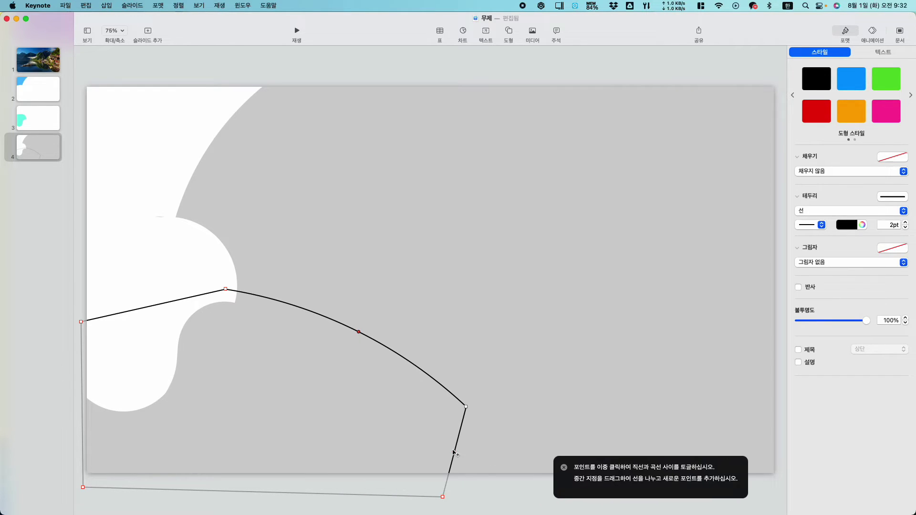
pyautogui.moveTo(454, 452); pyautogui.dragTo(436, 450)
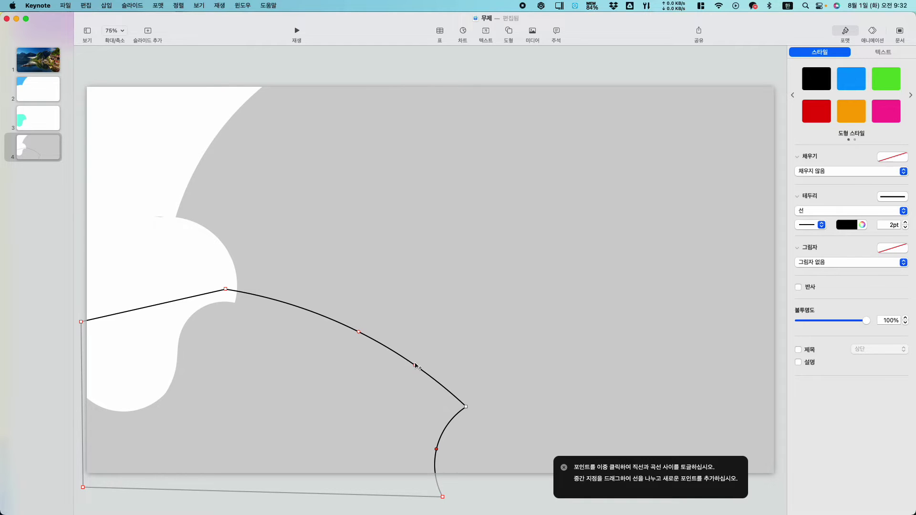
pyautogui.moveTo(410, 364); pyautogui.dragTo(405, 380)
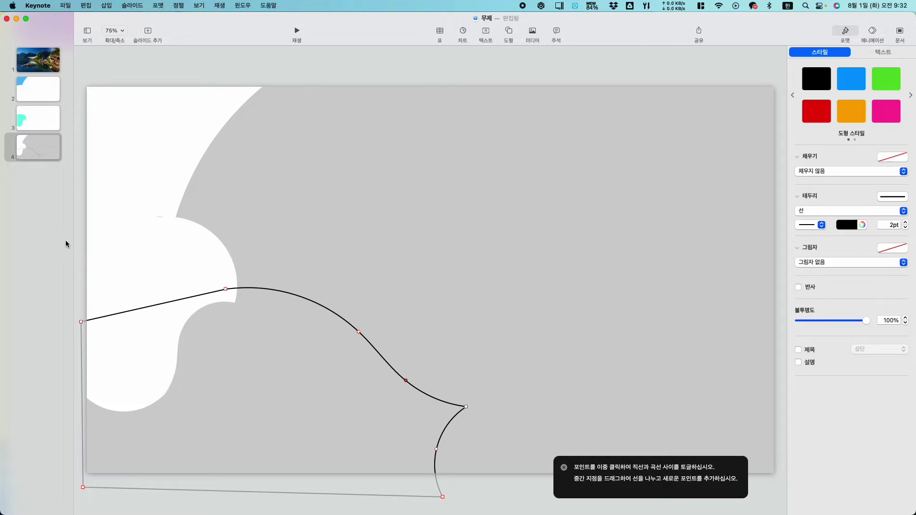
pyautogui.click(80, 187)
# Duplicate slide 4 with its curved outline as slide 5, and return to slide 4
pyautogui.click(30, 147)
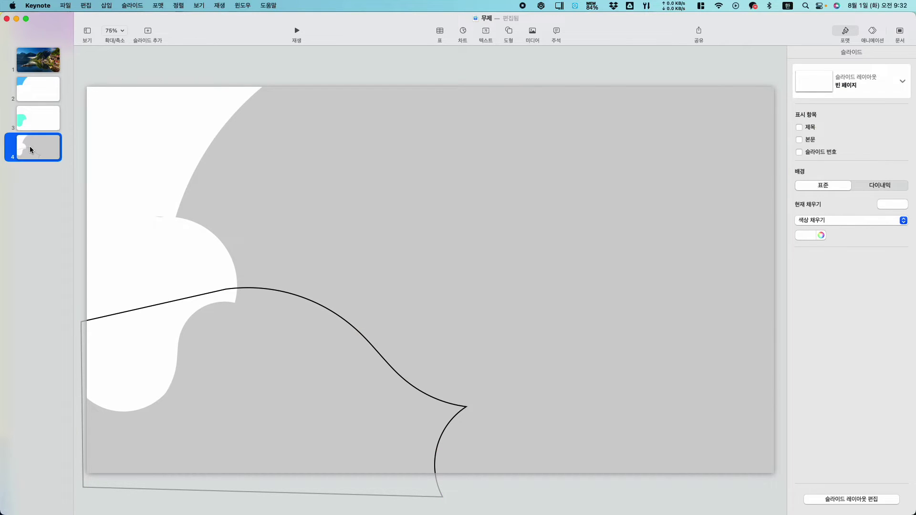
pyautogui.press('super+d')
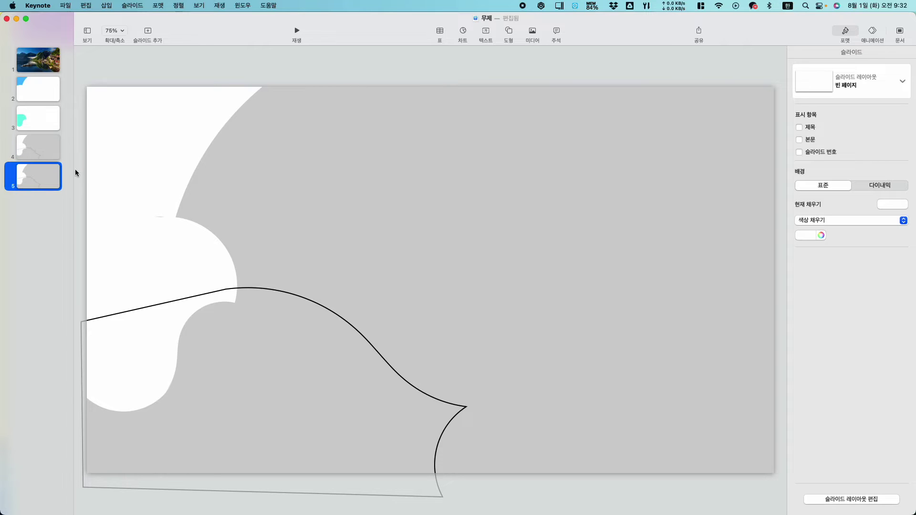
pyautogui.click(43, 147)
# On slide 4, intersect the gray cover with the curved outline to keep only their overlapping piece
pyautogui.click(415, 205)
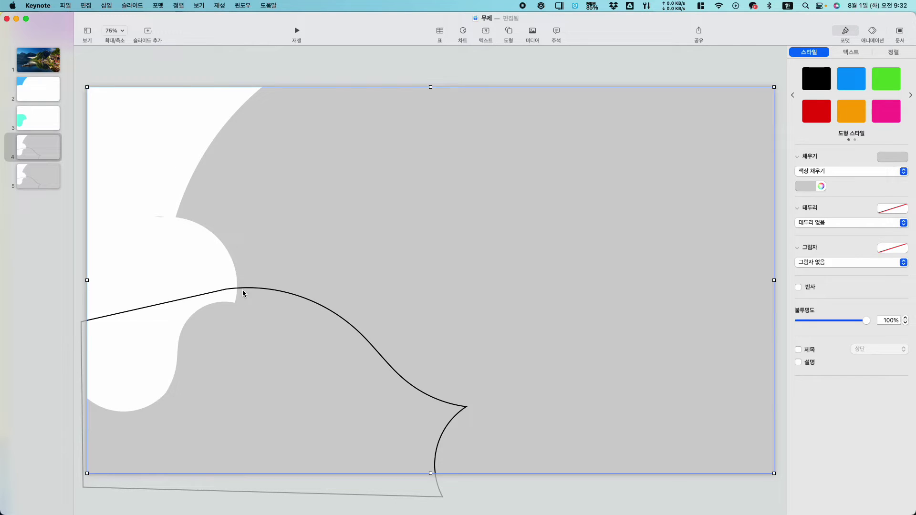
pyautogui.keyDown('shift'); pyautogui.click(215, 292); pyautogui.keyUp('shift')
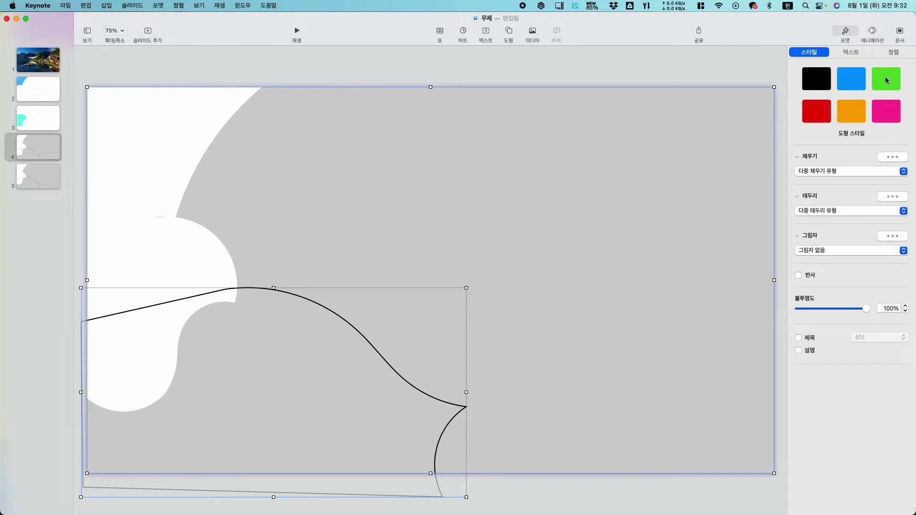
pyautogui.click(891, 54)
pyautogui.click(838, 289)
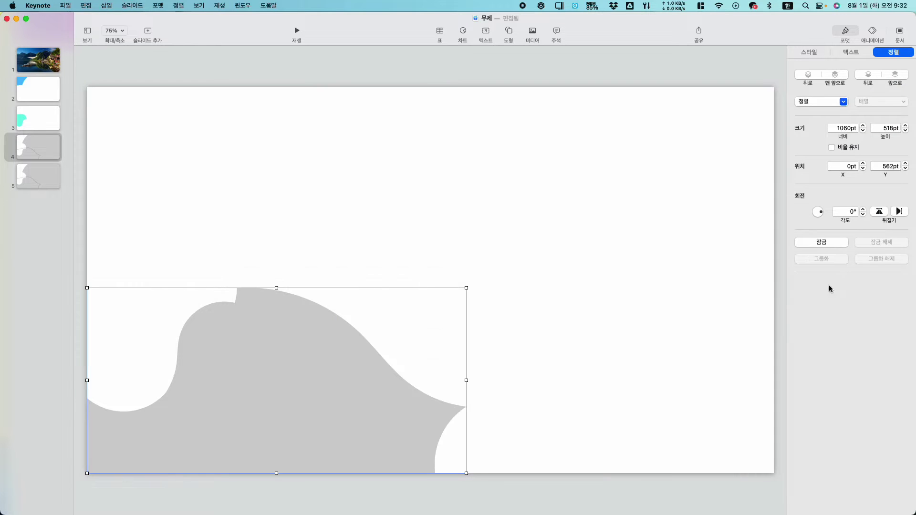
# On slide 5, subtract the curved outline from the gray cover
pyautogui.click(48, 180)
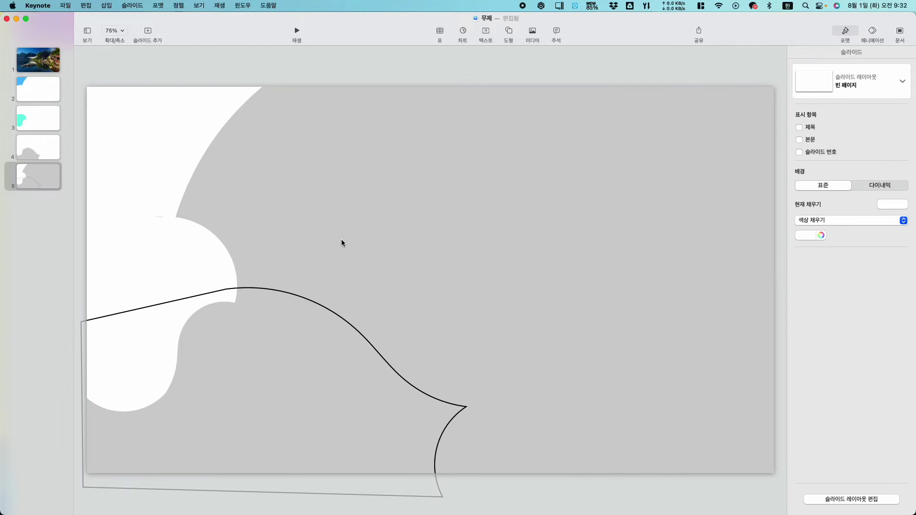
pyautogui.click(195, 300)
pyautogui.keyDown('shift'); pyautogui.click(193, 298); pyautogui.keyUp('shift')
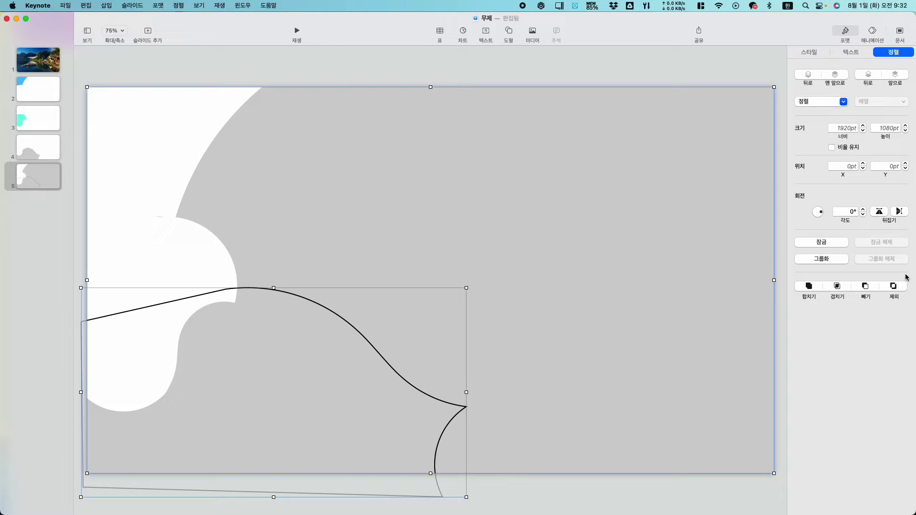
pyautogui.click(865, 287)
pyautogui.click(122, 253)
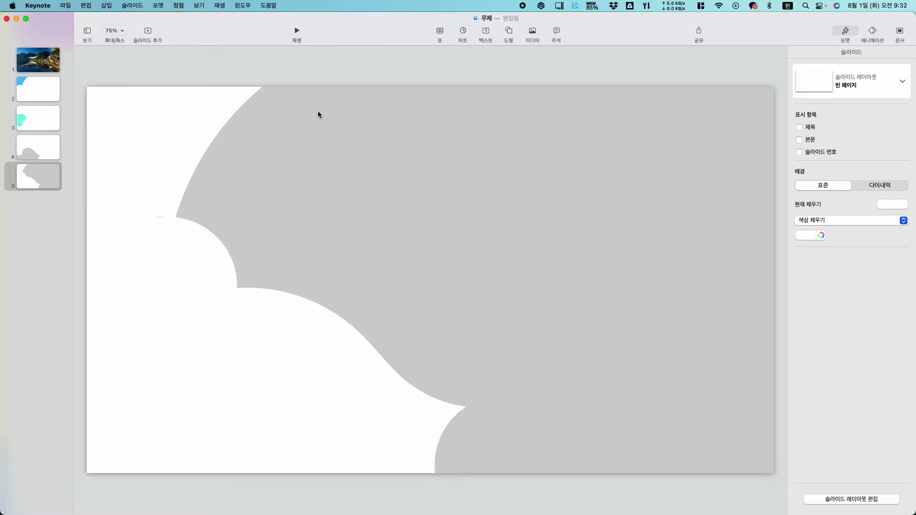
# Draw a closed five-point Pen shape over the upper-left part of slide 5's gray cover, extending above the slide and into the white cutout
pyautogui.click(509, 33)
pyautogui.click(611, 52)
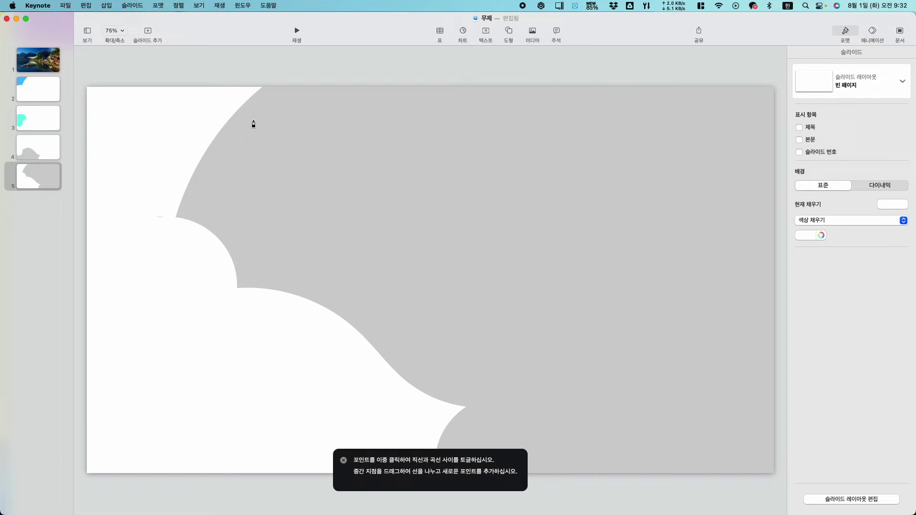
pyautogui.click(241, 58)
pyautogui.click(397, 71)
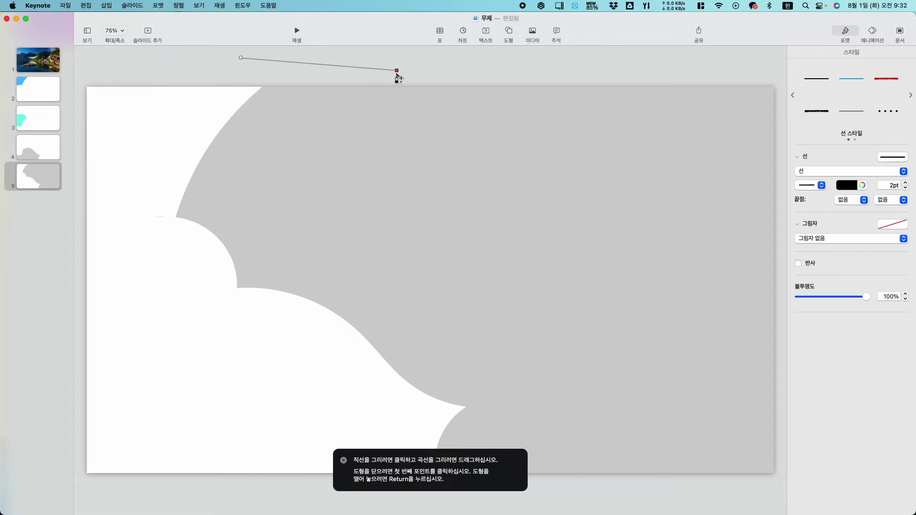
pyautogui.click(440, 172)
pyautogui.click(363, 370)
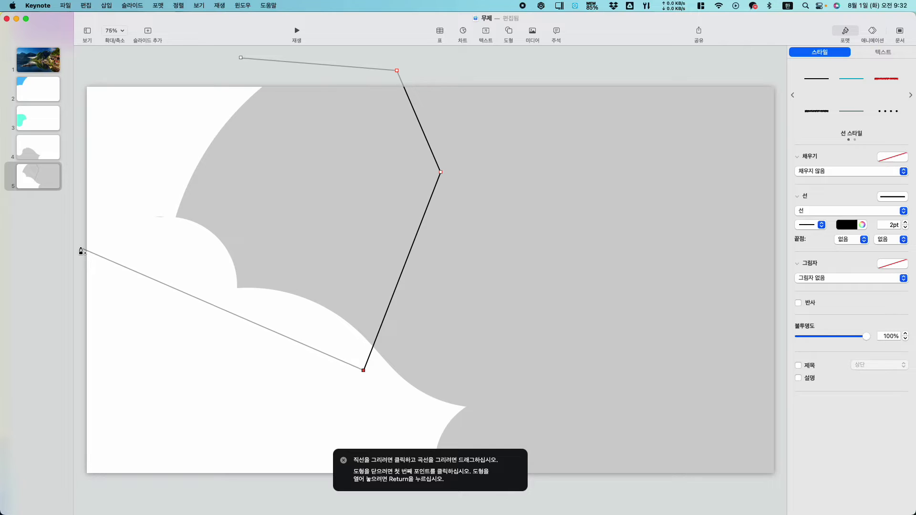
pyautogui.click(119, 205)
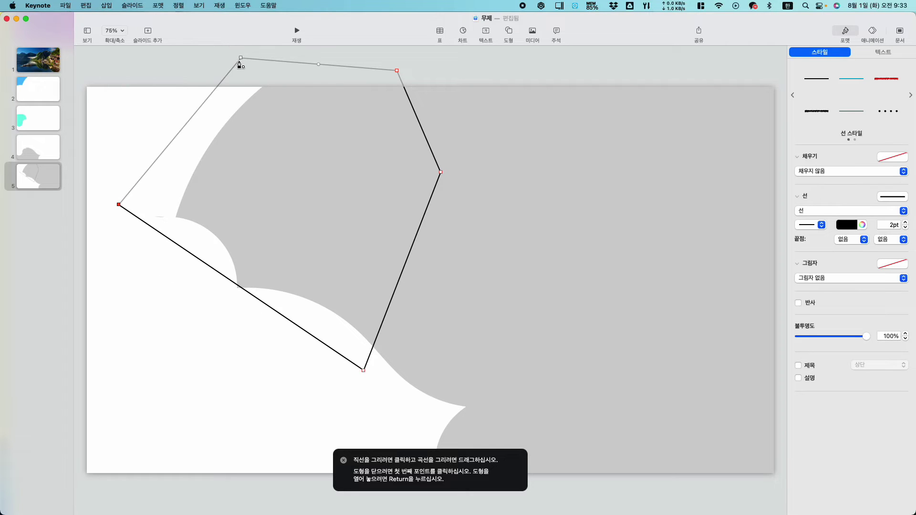
pyautogui.click(241, 58)
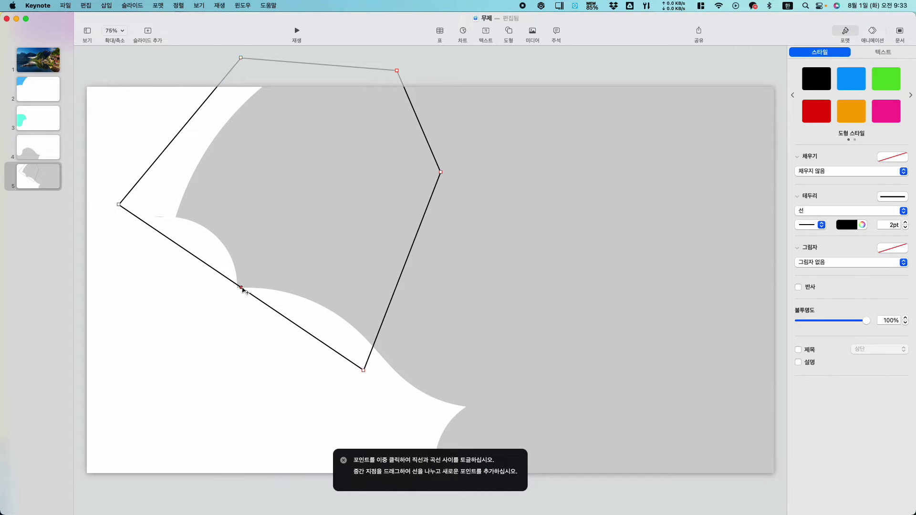
# Bend the Pen outline's lower-left edge slightly outward and its lower-right and upper-right edges inward into curves
pyautogui.moveTo(242, 288); pyautogui.dragTo(224, 301)
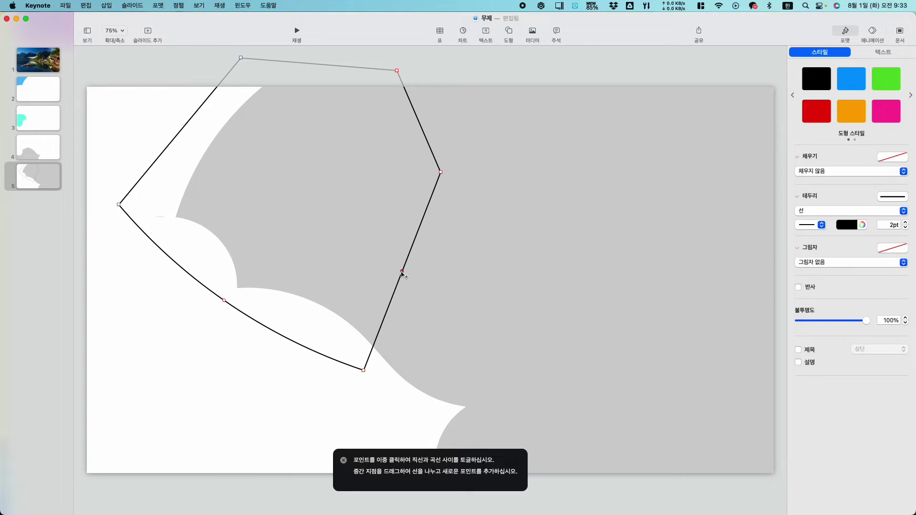
pyautogui.moveTo(402, 273); pyautogui.dragTo(387, 268)
pyautogui.moveTo(418, 122); pyautogui.dragTo(399, 136)
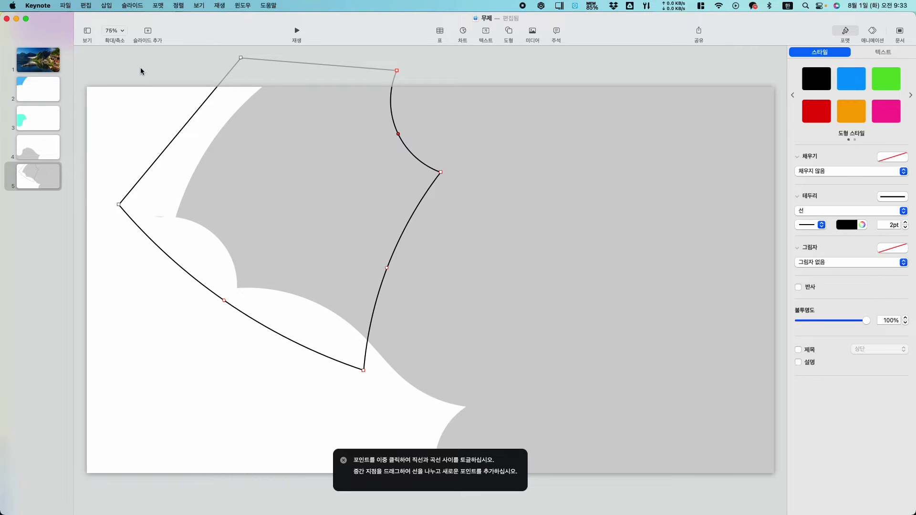
# Duplicate slide 5 with its curved outline as slide 6, and return to slide 5
pyautogui.click(74, 185)
pyautogui.click(52, 183)
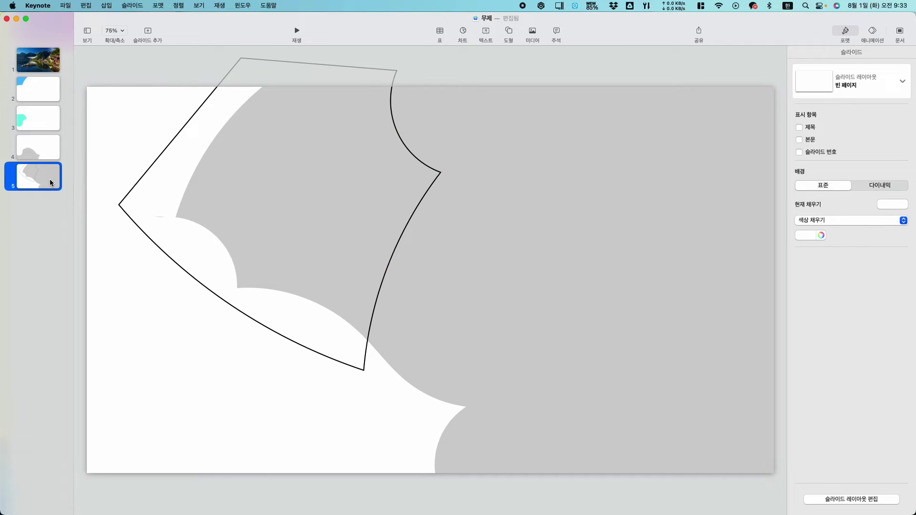
pyautogui.press('super+d')
# On slide 5, intersect the gray cover with the curved outline to keep only their overlapping piece
pyautogui.click(566, 227)
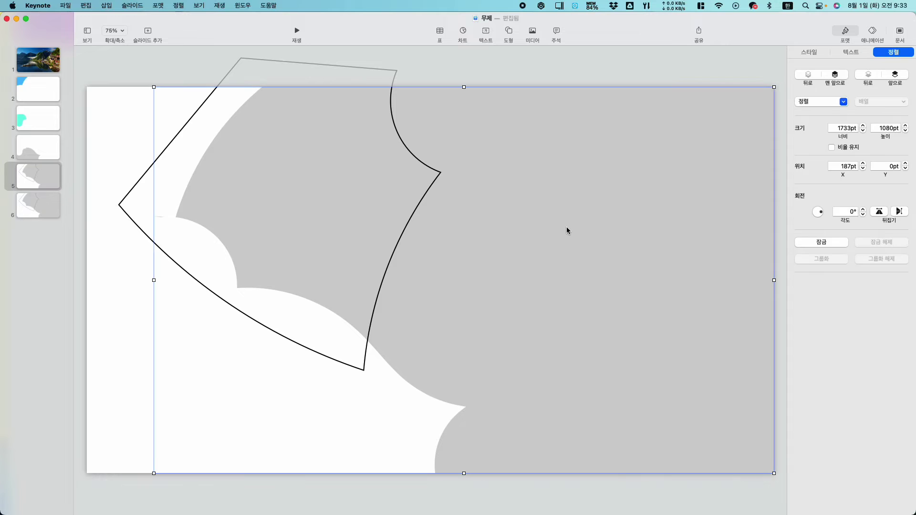
pyautogui.keyDown('shift'); pyautogui.click(143, 235); pyautogui.keyUp('shift')
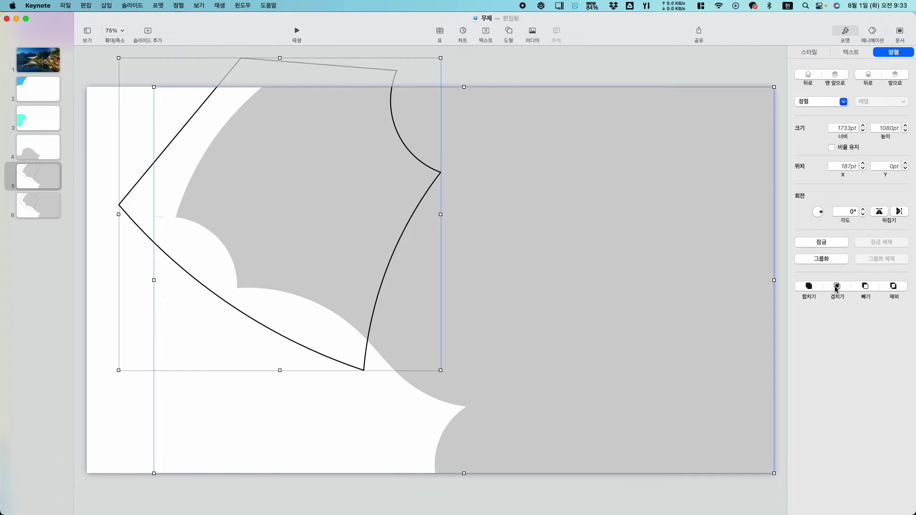
pyautogui.click(838, 289)
# On slide 6, subtract the curved outline from the gray cover and deselect the result
pyautogui.click(55, 210)
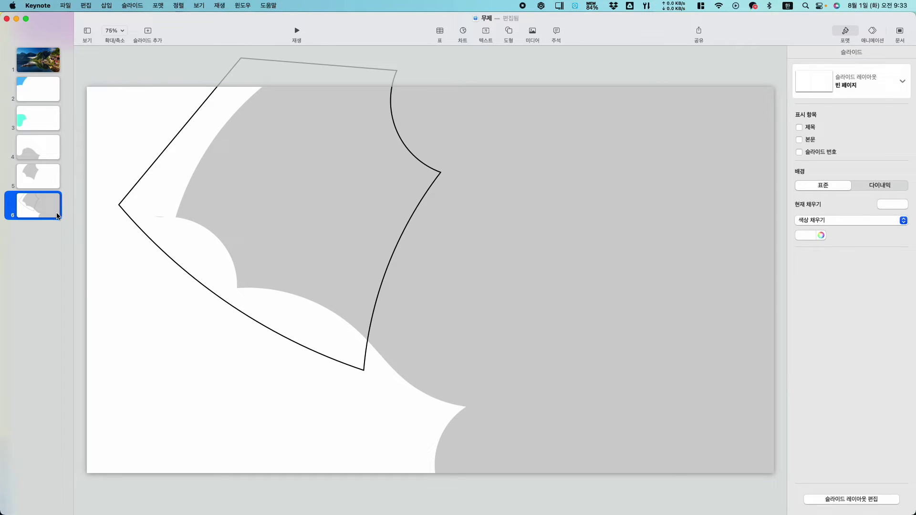
pyautogui.click(470, 300)
pyautogui.click(326, 358)
pyautogui.click(620, 377)
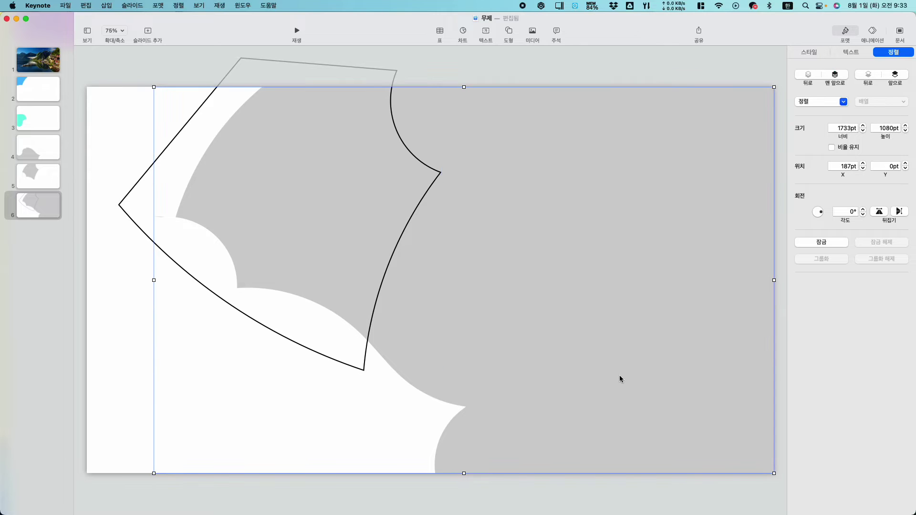
pyautogui.keyDown('shift'); pyautogui.click(333, 363); pyautogui.keyUp('shift')
pyautogui.click(866, 287)
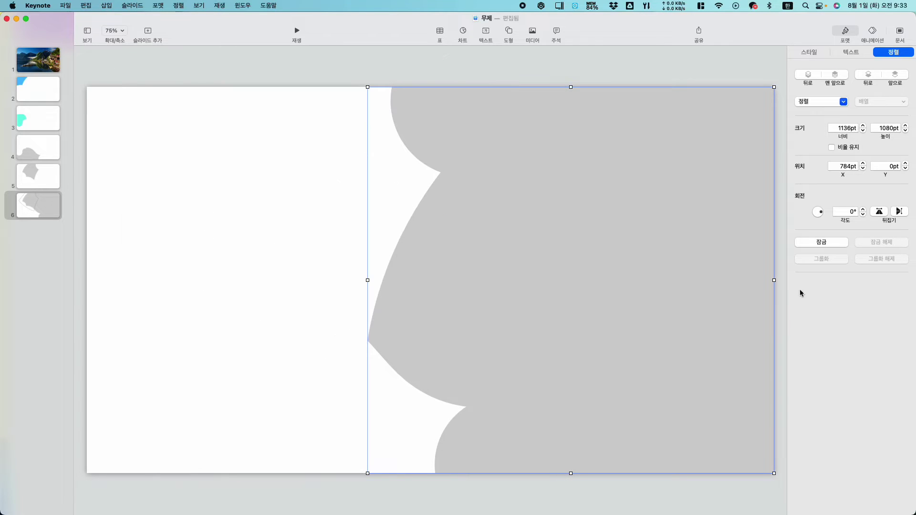
pyautogui.click(332, 74)
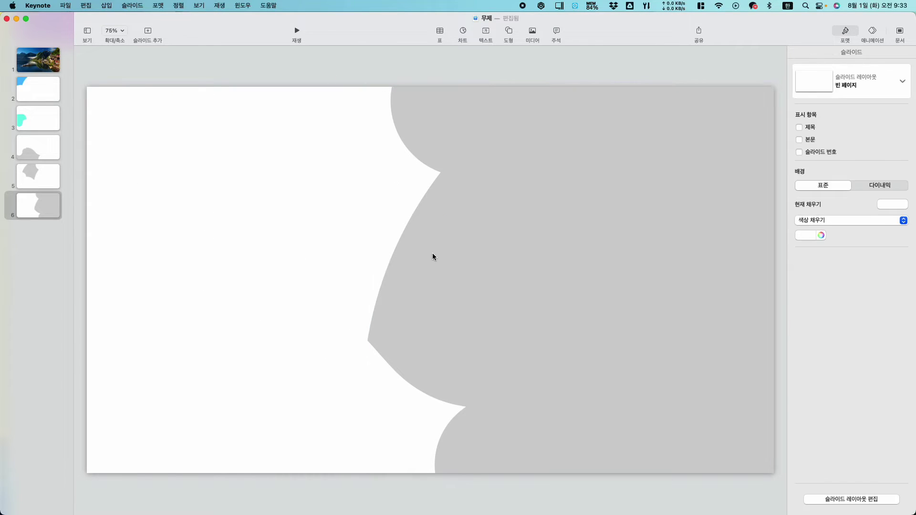
# Split slide 6's cover with a curved Pen outline, keeping the upper-middle piece there and the remainder on slide 7
pyautogui.click(38, 211)
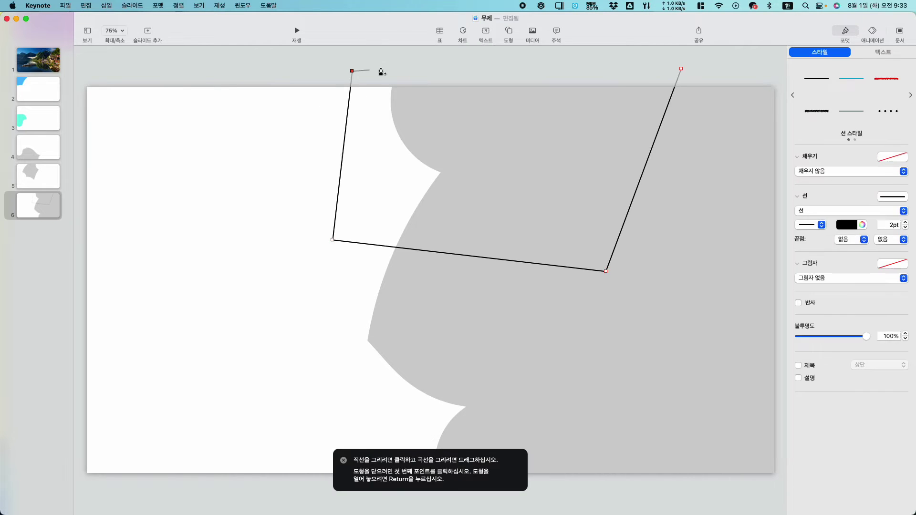
pyautogui.moveTo(46, 212); pyautogui.dragTo(45, 204)
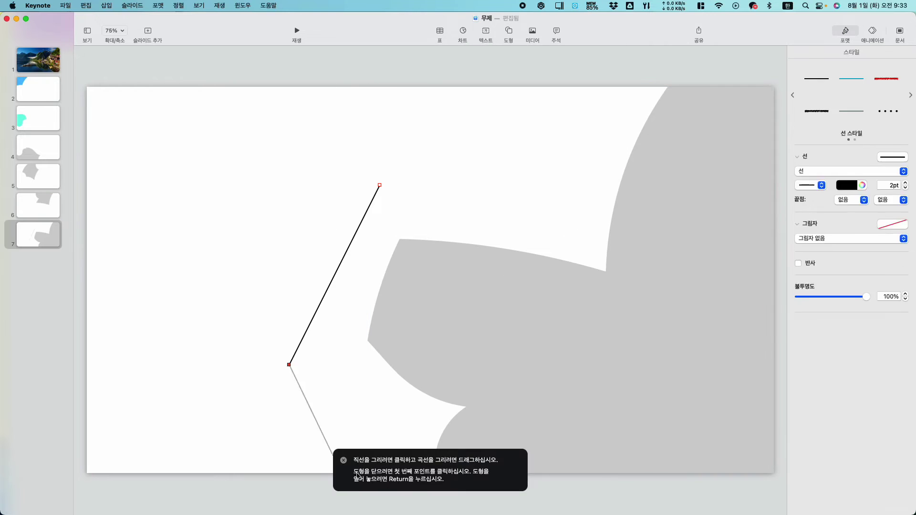
# Close the Pen outline around slide 7's lower-middle gray area and bend its right edge outward into a curve
pyautogui.click(617, 492)
pyautogui.click(562, 211)
pyautogui.click(380, 184)
pyautogui.moveTo(590, 351); pyautogui.dragTo(628, 334)
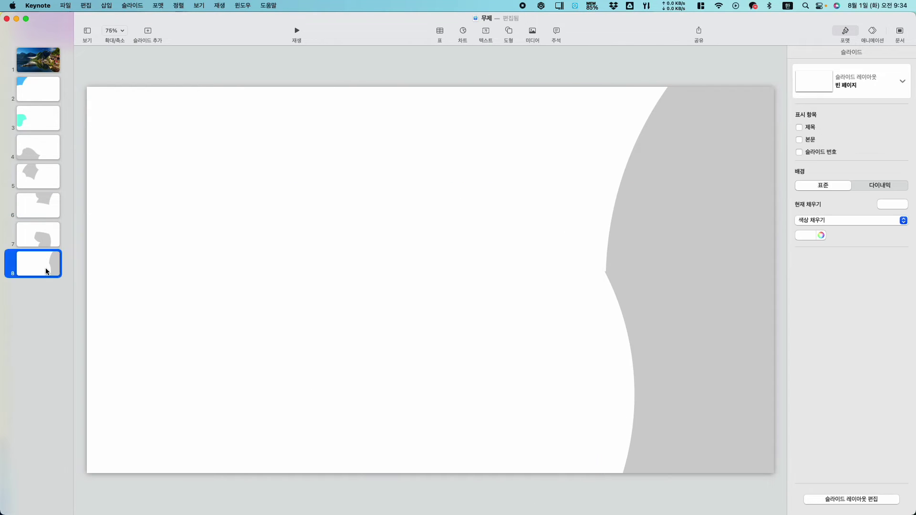
# Draw a closed four-point Pen outline over slide 8's upper gray area and bend its lower edge upward into a curve
pyautogui.click(509, 31)
pyautogui.click(613, 52)
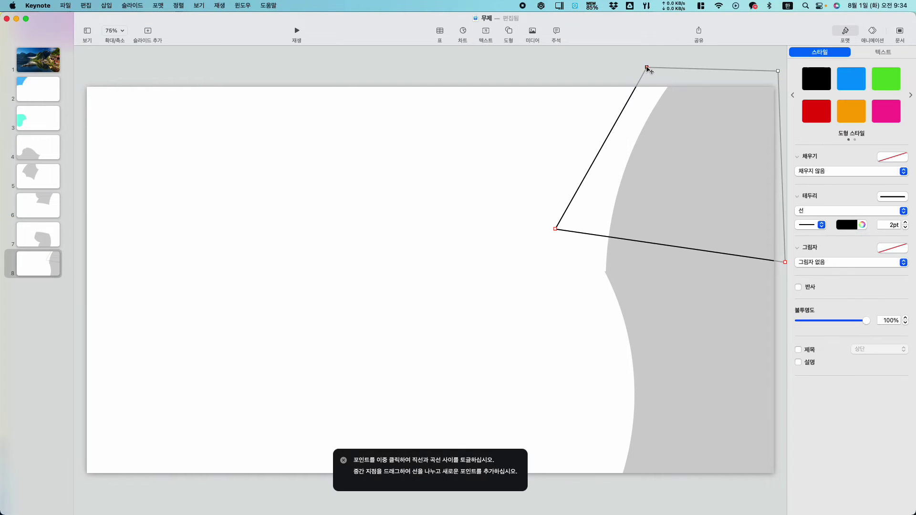
pyautogui.moveTo(690, 256); pyautogui.dragTo(691, 234)
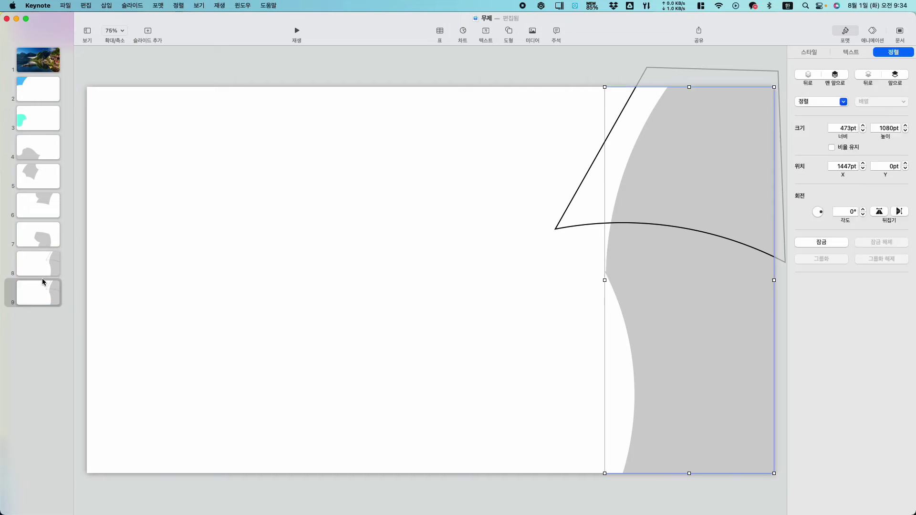
# Split the gray cover along the curved outline, keeping the upper piece on slide 8 and the remainder on slide 9
pyautogui.click(43, 299)
pyautogui.click(247, 274)
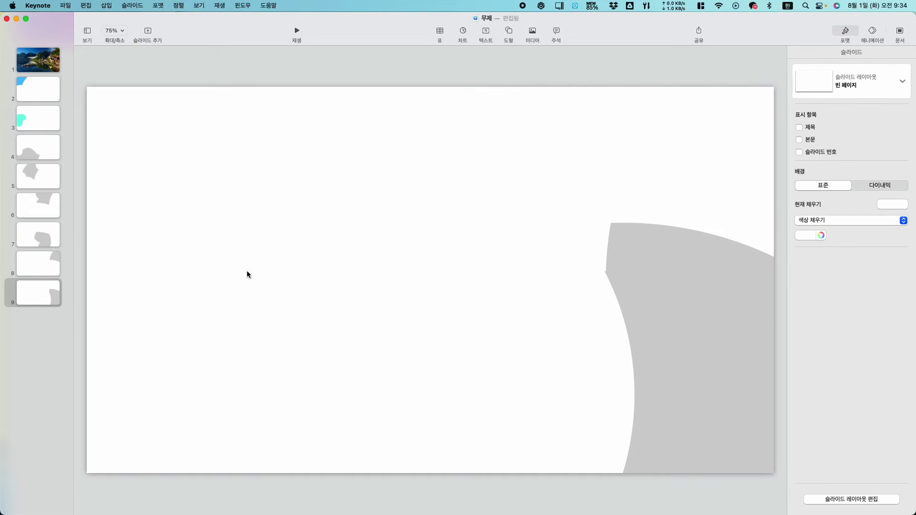
pyautogui.click(30, 303)
pyautogui.click(457, 331)
# Add a black square to slide 9 and enlarge it to about 610 by 296 pt over the gray cover's lower part
pyautogui.click(504, 34)
pyautogui.click(500, 106)
pyautogui.moveTo(431, 284); pyautogui.dragTo(587, 403)
pyautogui.click(605, 418)
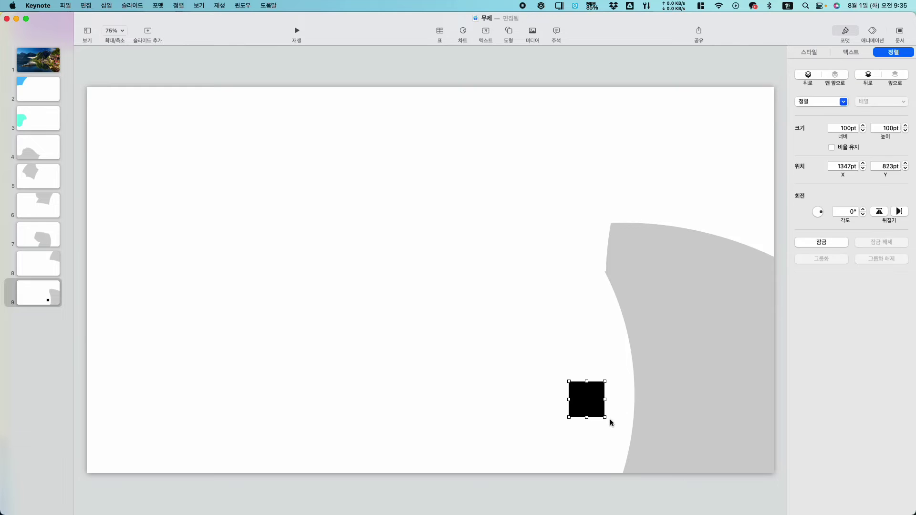
pyautogui.moveTo(605, 418); pyautogui.dragTo(789, 488)
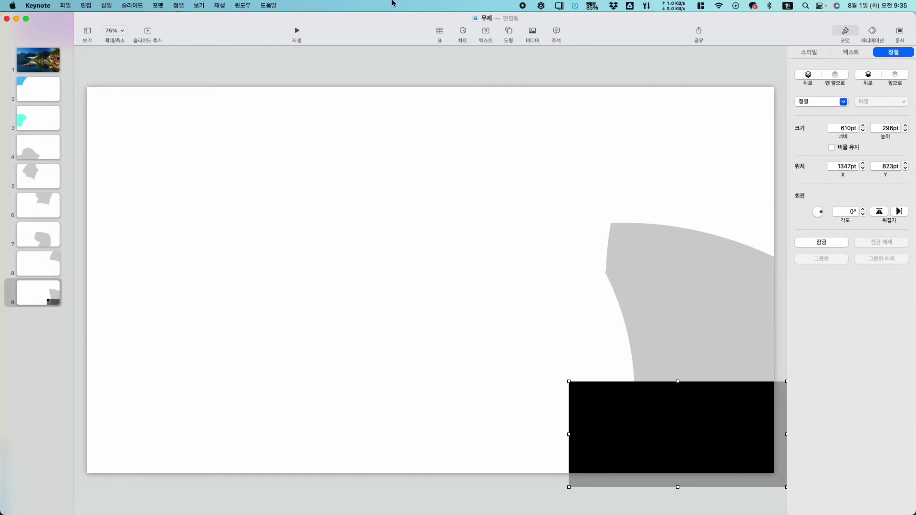
# Add a black circle of about 135 by 132 pt overlapping the black rectangle's upper edge as a puzzle knob
pyautogui.click(508, 31)
pyautogui.click(584, 109)
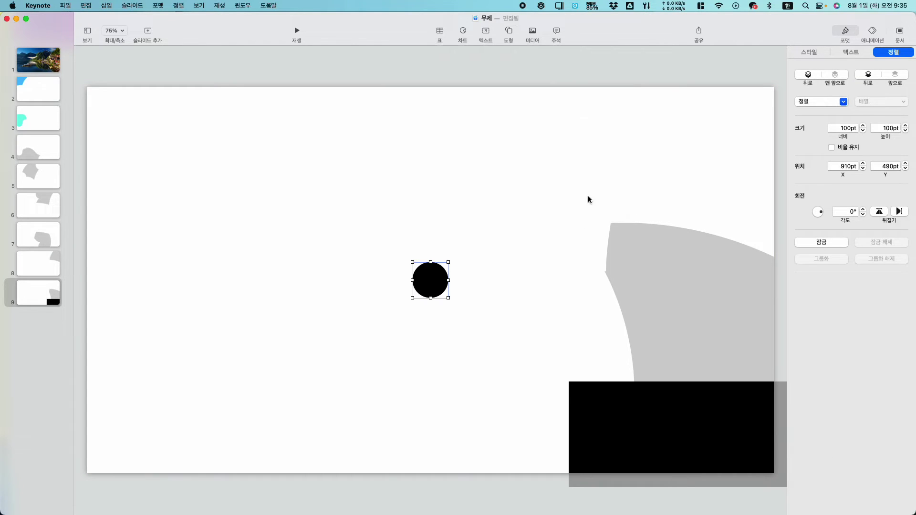
pyautogui.moveTo(430, 280); pyautogui.dragTo(712, 366)
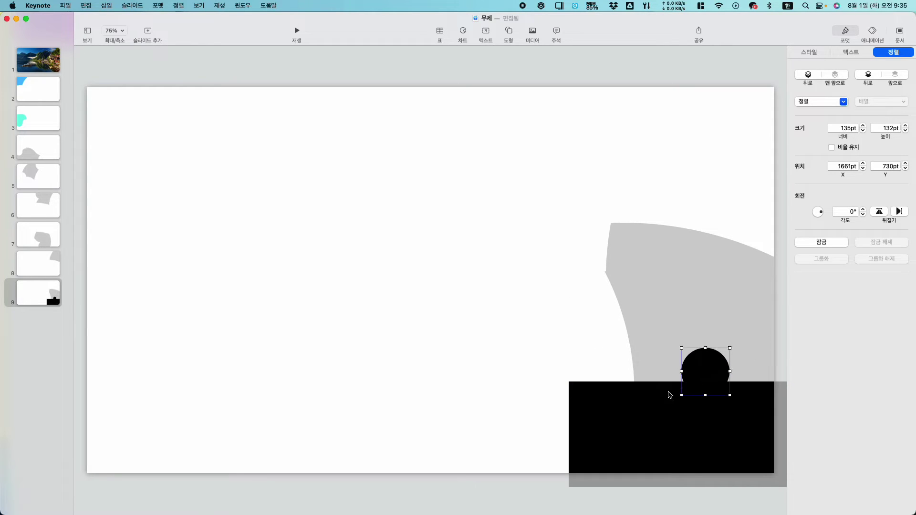
pyautogui.click(454, 338)
# Unite the black rectangle and circle into one puzzle-knob shape
pyautogui.click(585, 418)
pyautogui.keyDown('shift'); pyautogui.click(700, 370); pyautogui.keyUp('shift')
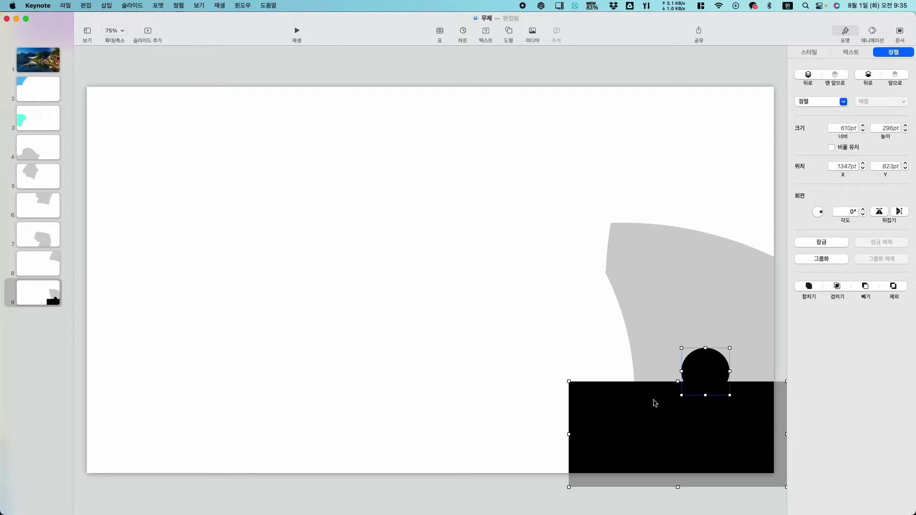
pyautogui.click(809, 286)
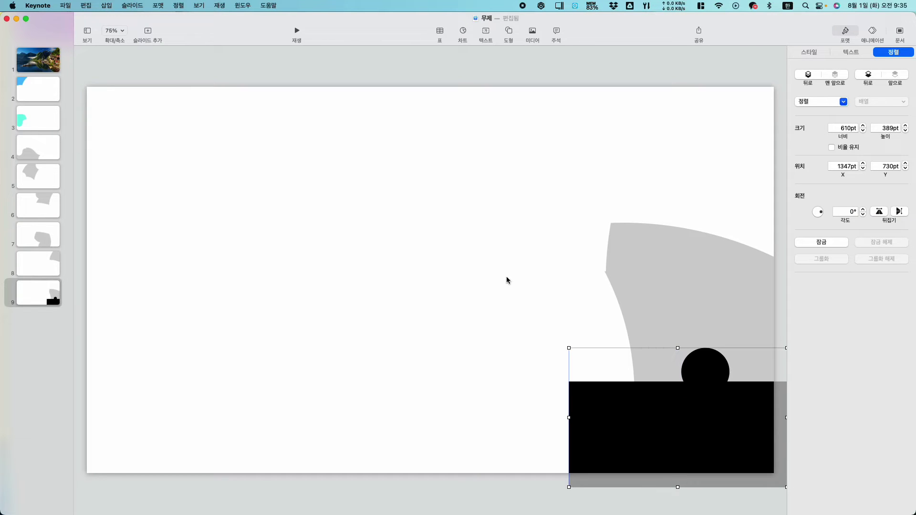
pyautogui.click(480, 281)
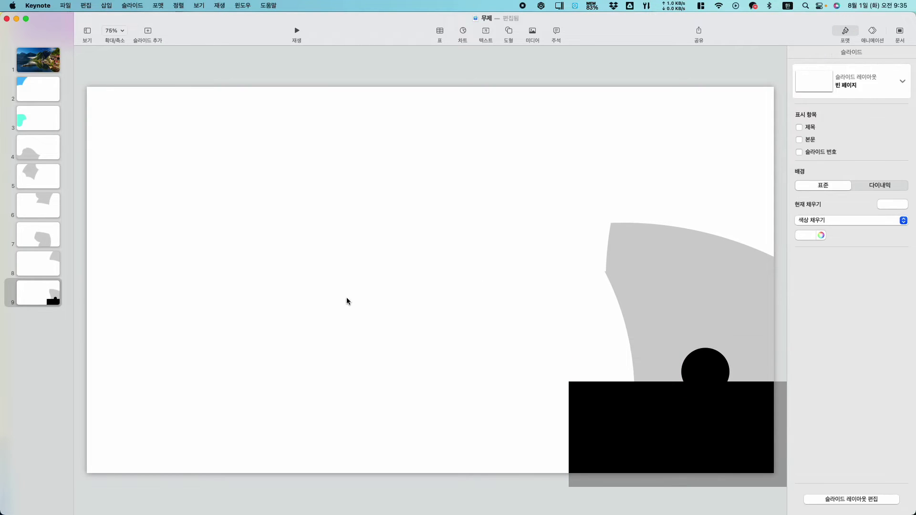
# Duplicate slide 9 with its black puzzle shape as slide 10, and return to slide 9
pyautogui.click(41, 303)
pyautogui.press('cmd+d')
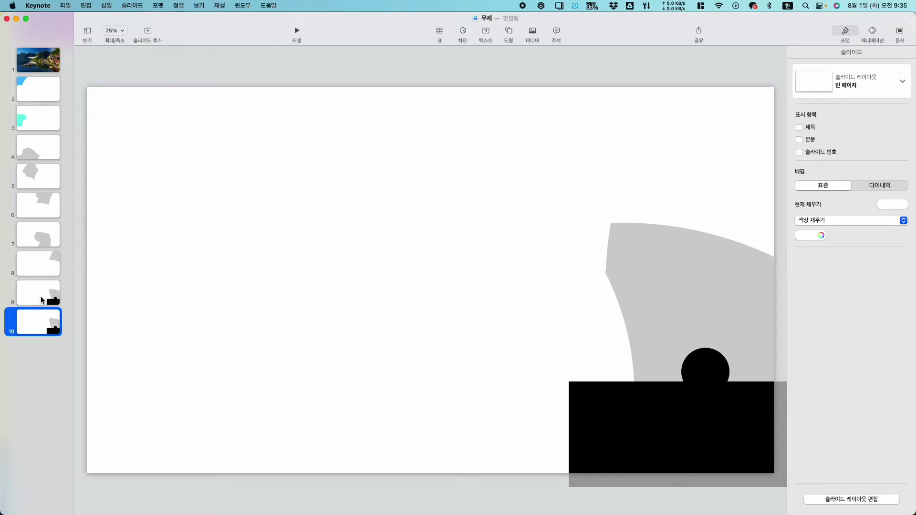
pyautogui.click(372, 327)
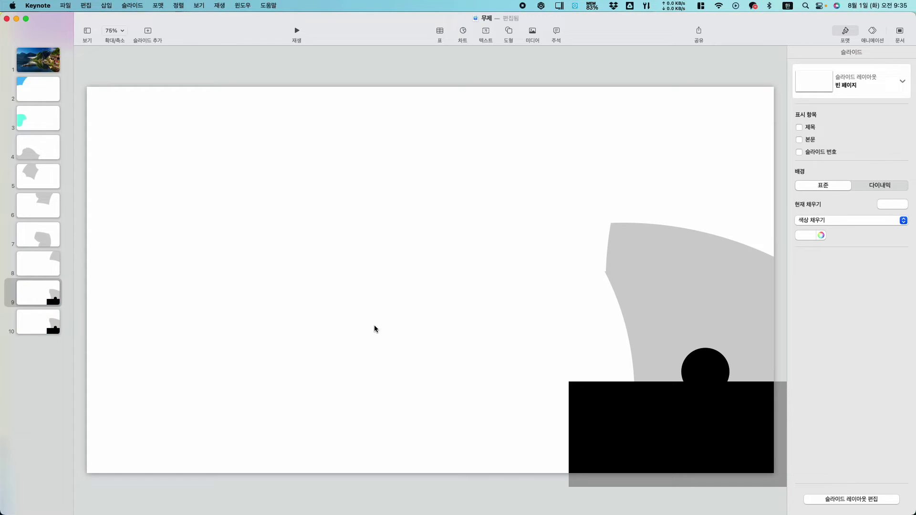
# On slide 9, intersect the gray cover with the black puzzle shape to keep only their overlapping piece
pyautogui.click(658, 281)
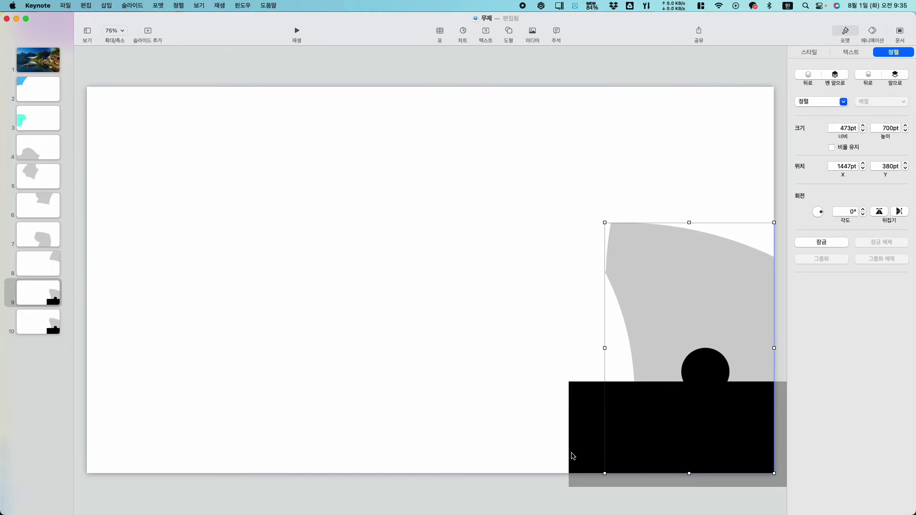
pyautogui.keyDown('shift'); pyautogui.click(590, 444); pyautogui.keyUp('shift')
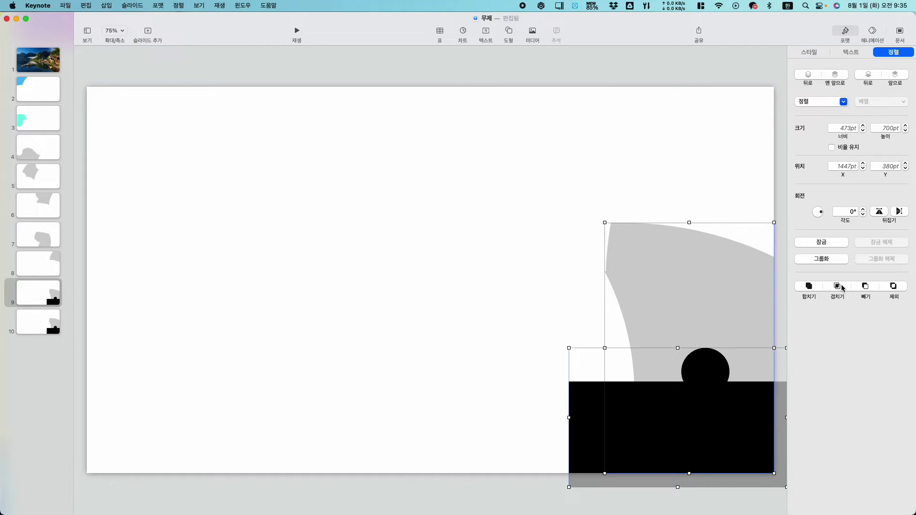
pyautogui.click(837, 286)
pyautogui.click(773, 408)
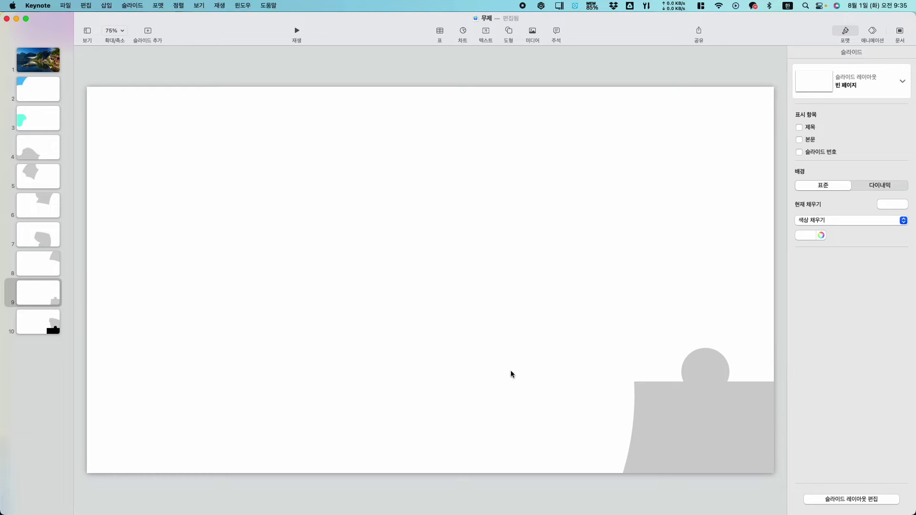
# On slide 10, subtract the black puzzle shape from the gray cover
pyautogui.click(58, 325)
pyautogui.click(673, 281)
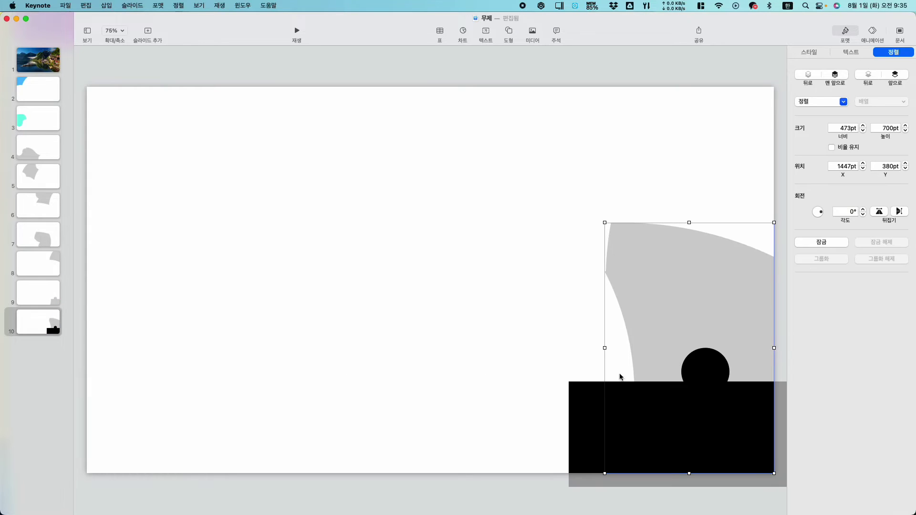
pyautogui.keyDown('shift'); pyautogui.click(587, 407); pyautogui.keyUp('shift')
pyautogui.click(865, 286)
pyautogui.click(381, 252)
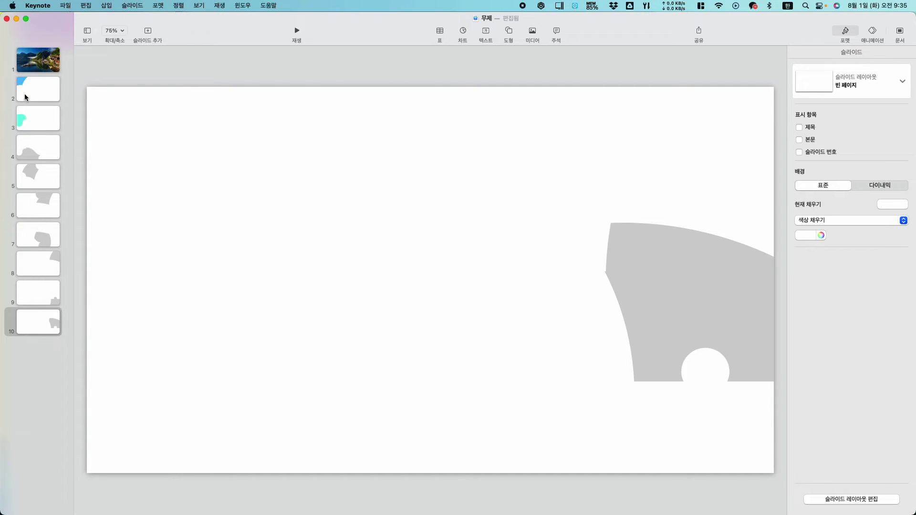
# Fill the gray piece on slide 4 with light green
pyautogui.click(36, 154)
pyautogui.click(275, 321)
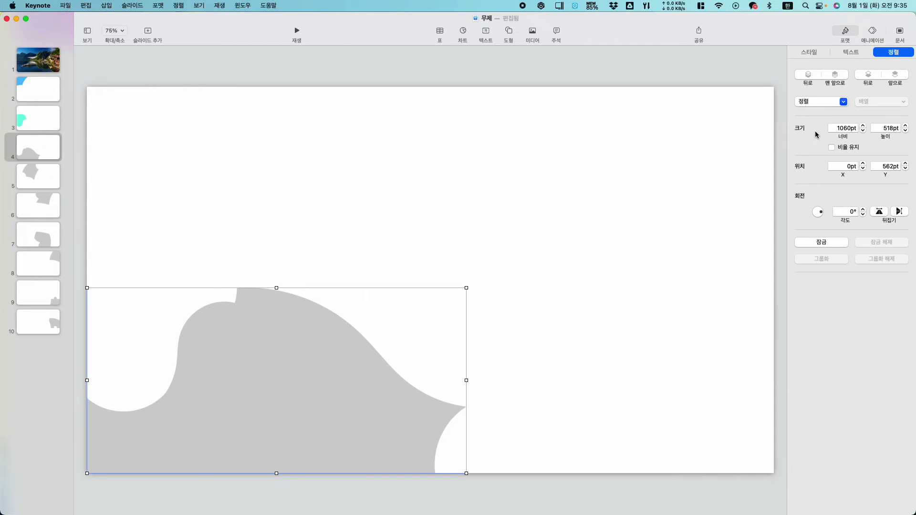
pyautogui.click(810, 52)
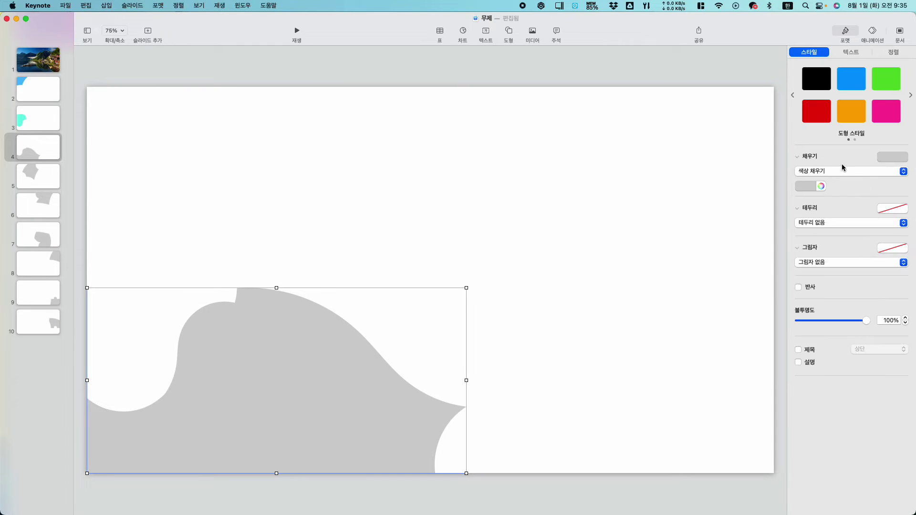
pyautogui.click(805, 187)
pyautogui.click(804, 212)
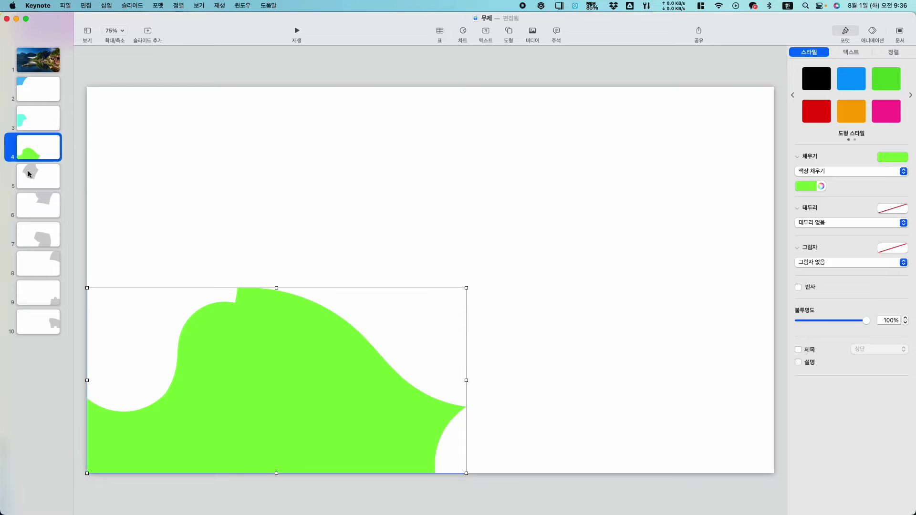
# Fill the gray piece on slide 5 with light red
pyautogui.click(30, 176)
pyautogui.click(352, 225)
pyautogui.click(806, 186)
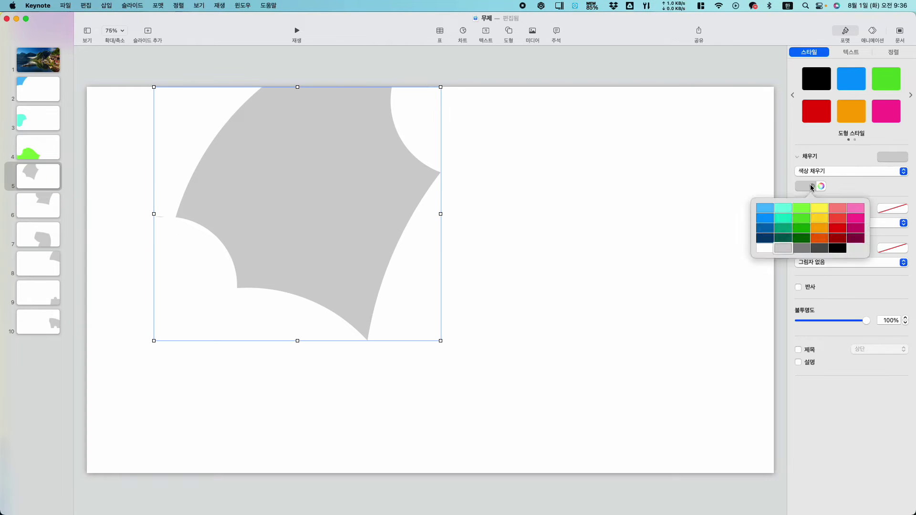
pyautogui.click(843, 213)
pyautogui.click(55, 220)
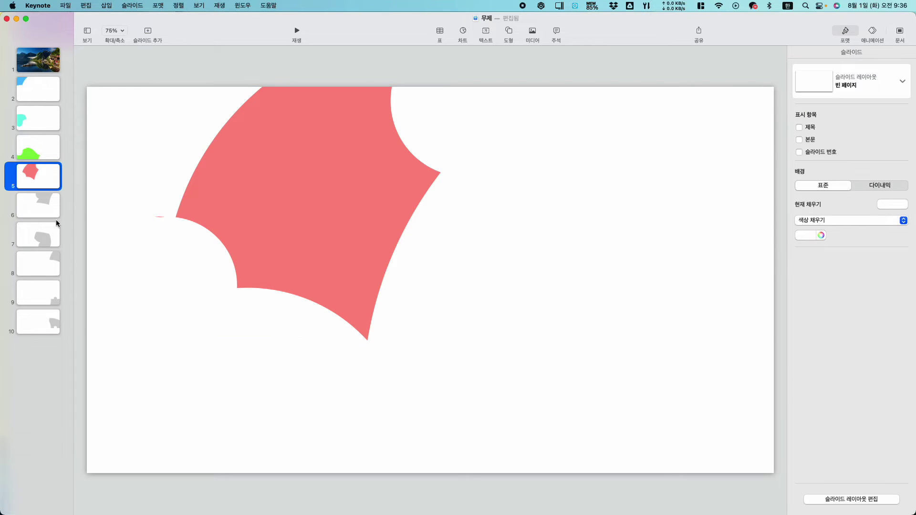
# Fill the gray piece on slide 6 with pink
pyautogui.click(50, 209)
pyautogui.click(504, 206)
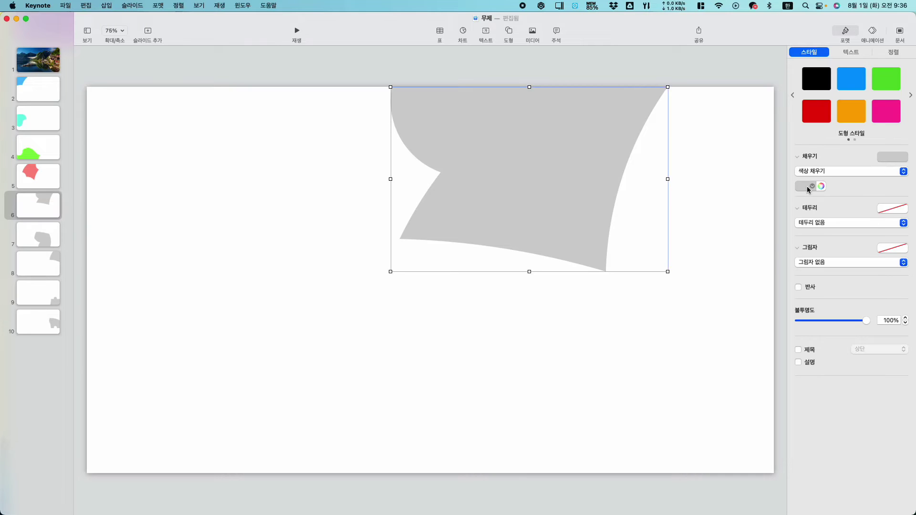
pyautogui.click(807, 186)
pyautogui.click(869, 214)
# Duplicate the landscape photo slide eight times so that slides 1 to 9 all hold the photo
pyautogui.click(39, 89)
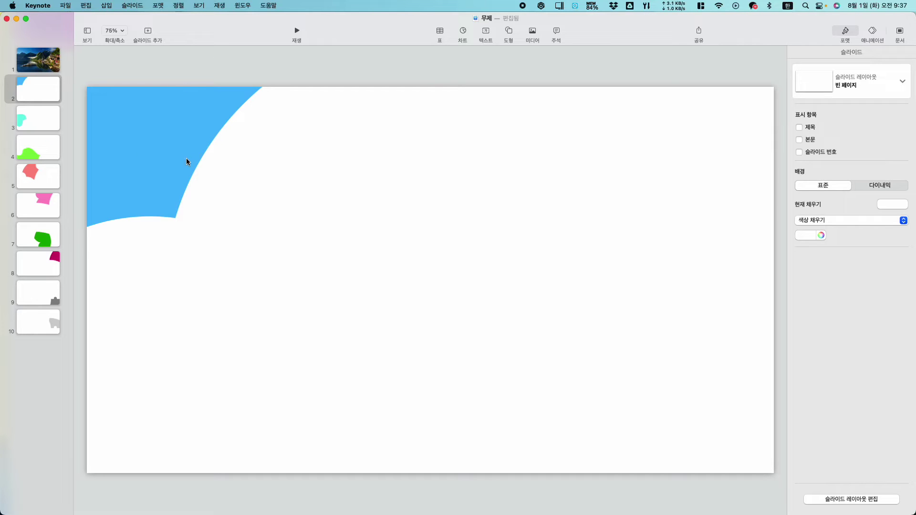
pyautogui.click(48, 67)
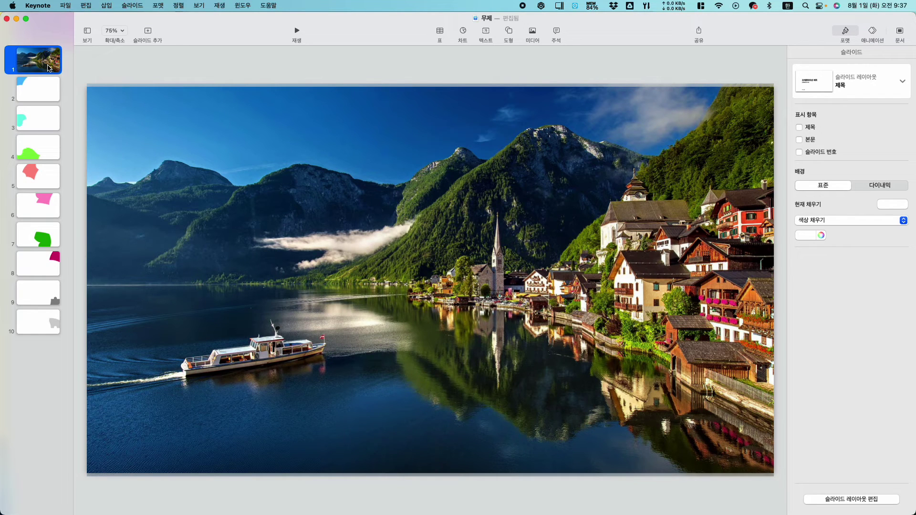
pyautogui.press('super+d')
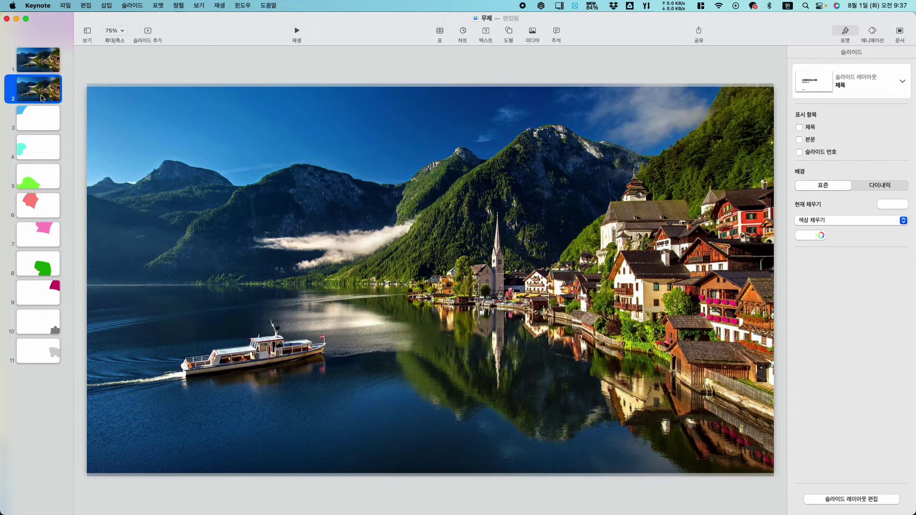
pyautogui.press('super+d')
pyautogui.press('super+d')
pyautogui.press('super+d')
pyautogui.press('super+d')
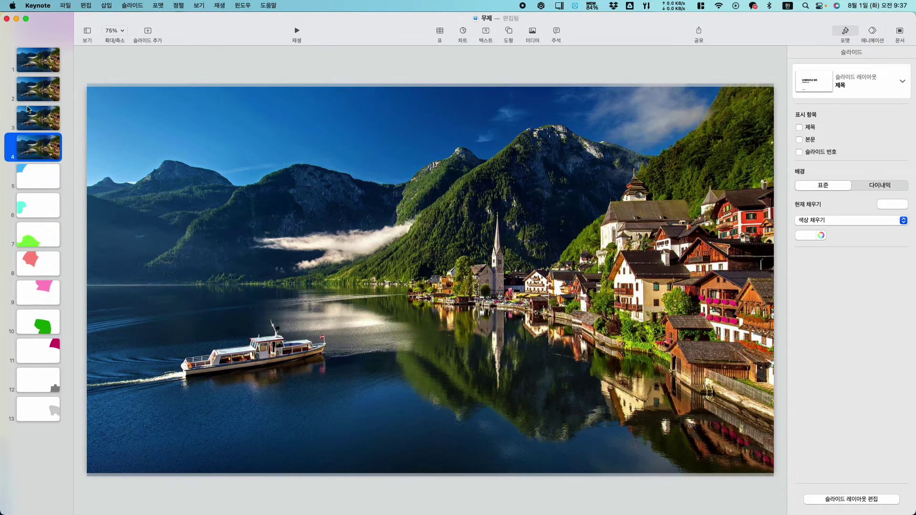
pyautogui.press('super+d')
pyautogui.press('super+d')
pyautogui.press('super+d')
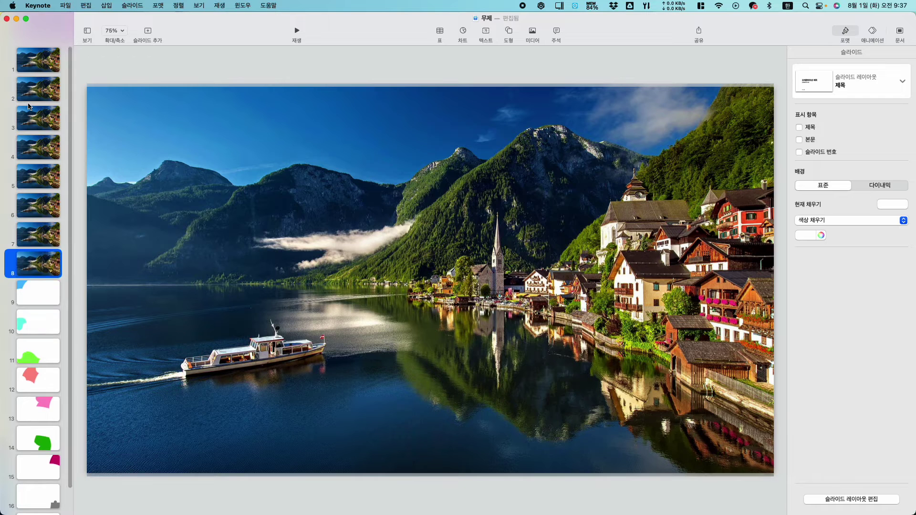
pyautogui.click(33, 62)
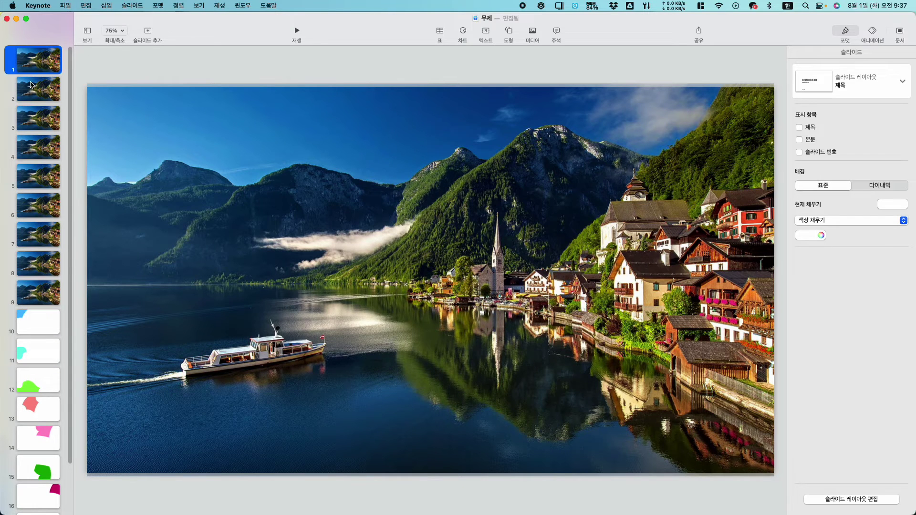
pyautogui.click(33, 84)
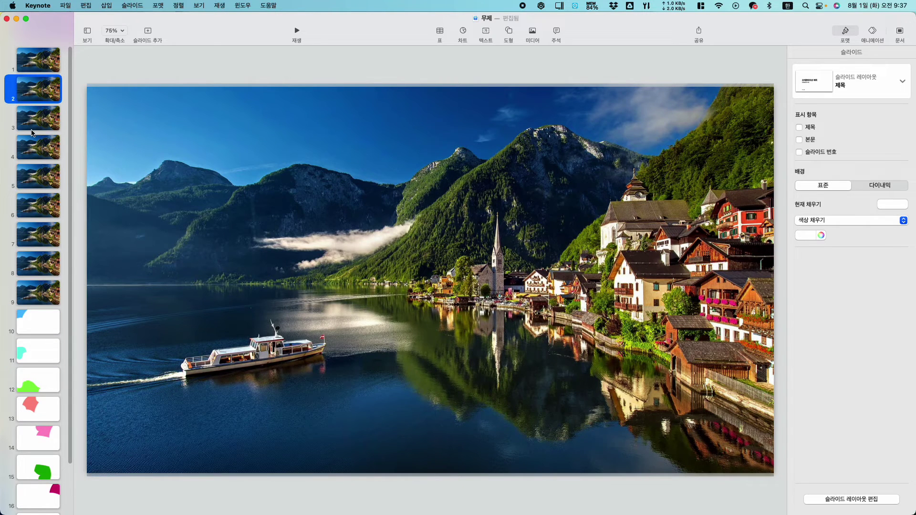
# Copy the blue piece from slide 10 onto the photo on slide 1
pyautogui.click(31, 319)
pyautogui.click(130, 203)
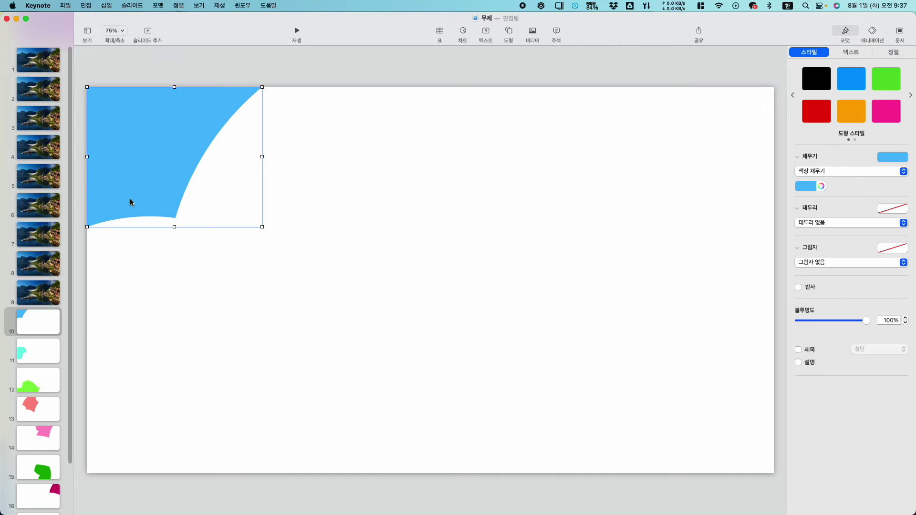
pyautogui.click(38, 62)
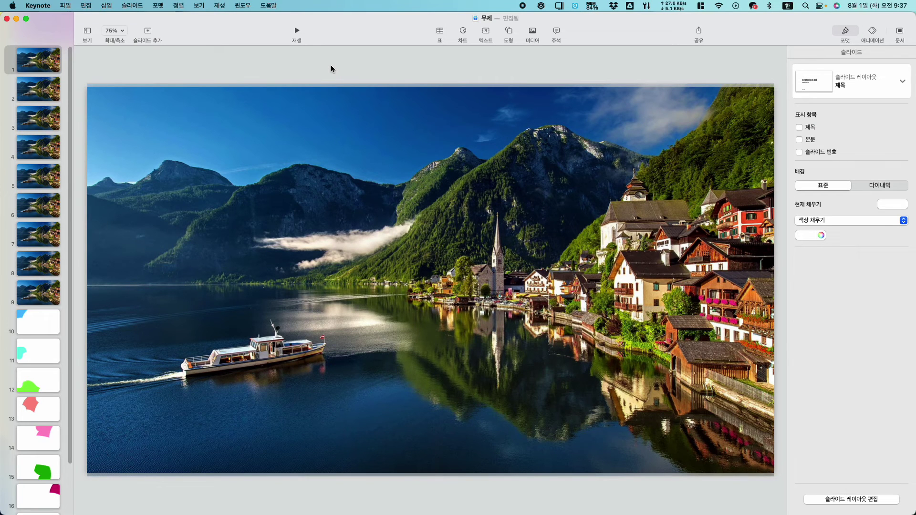
pyautogui.press('super+v')
pyautogui.click(336, 62)
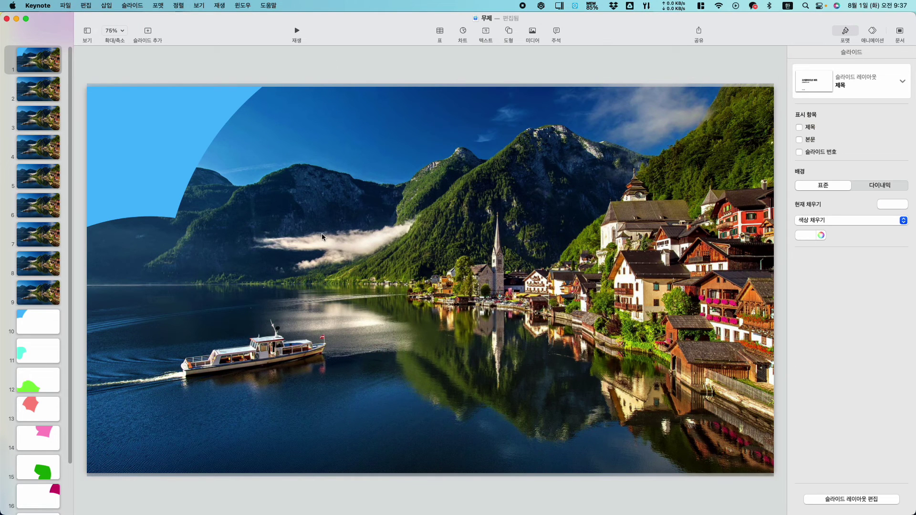
# Mask the photo on slide 1 with the blue piece using Mask with Selection
pyautogui.click(428, 228)
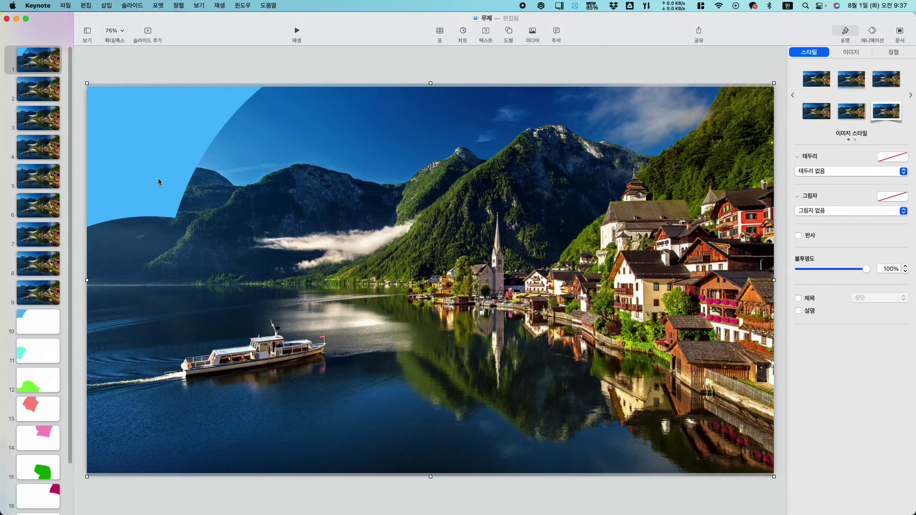
pyautogui.keyDown('shift'); pyautogui.click(125, 144); pyautogui.keyUp('shift')
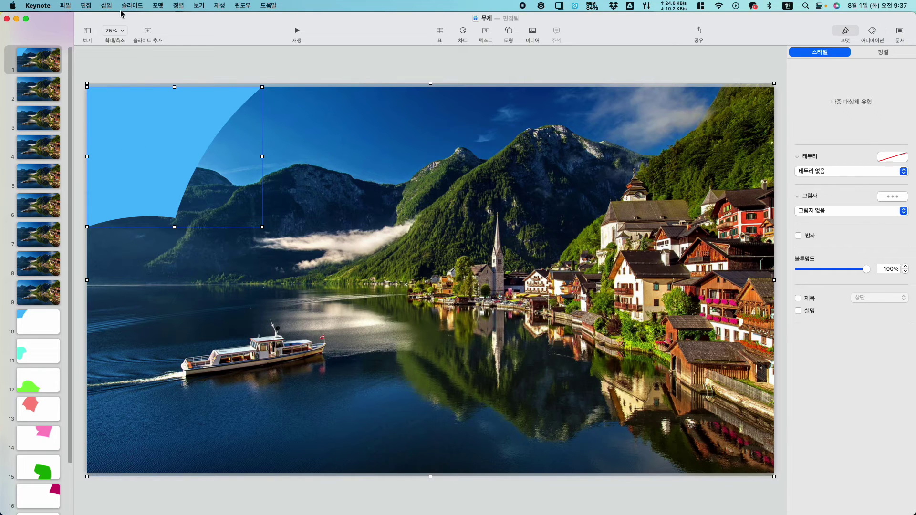
pyautogui.click(158, 6)
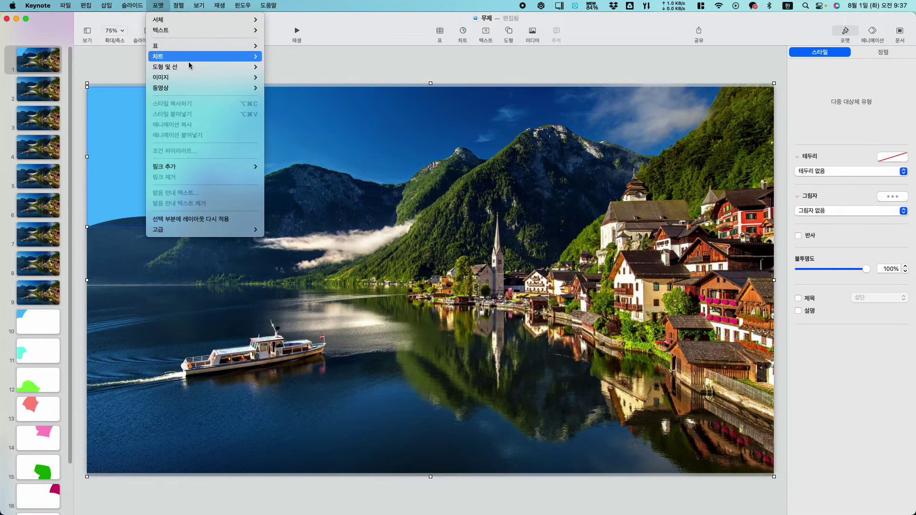
pyautogui.moveTo(195, 81)
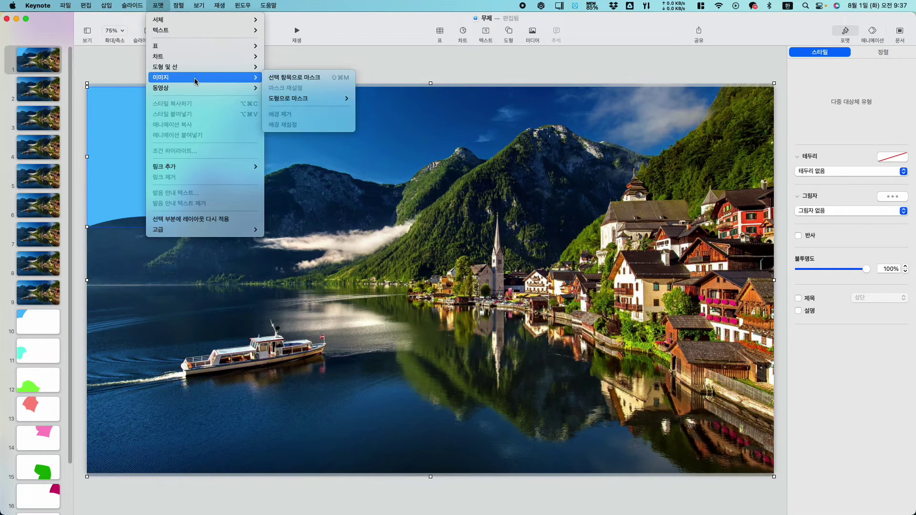
pyautogui.click(304, 78)
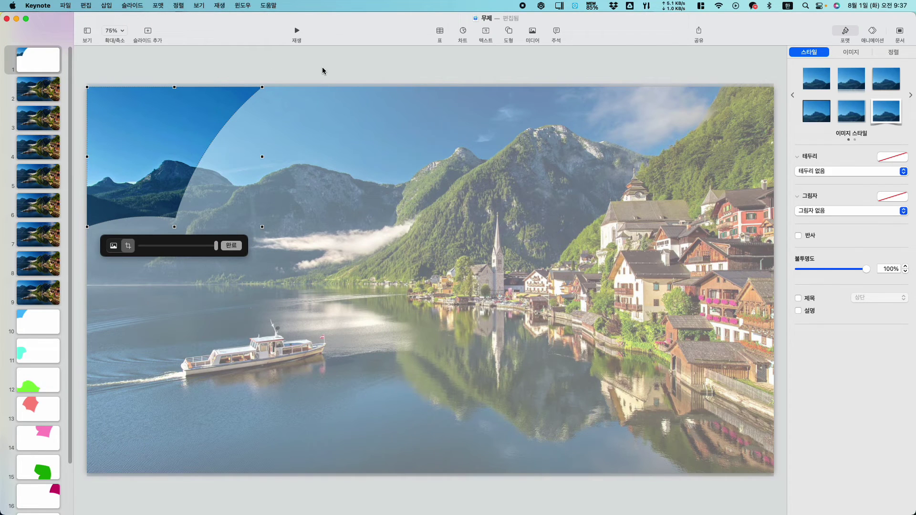
pyautogui.click(322, 71)
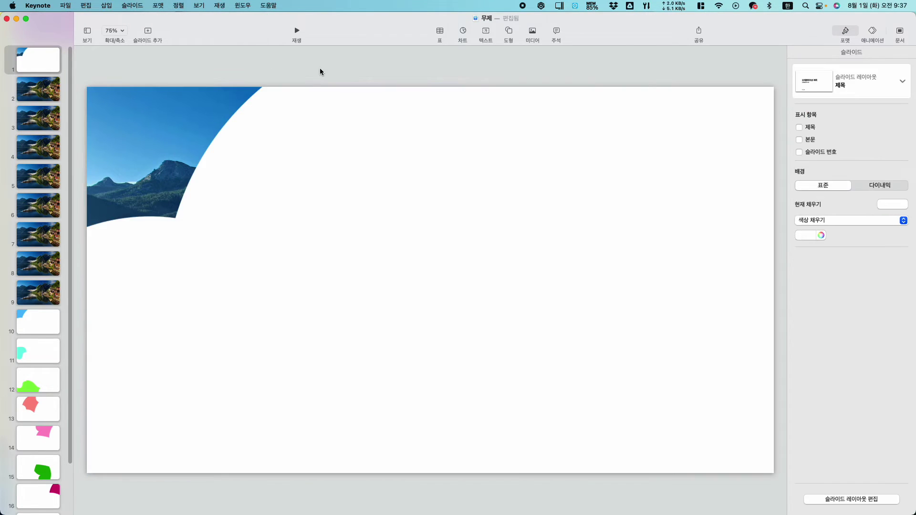
# Copy the turquoise piece from slide 11 onto the photo on slide 2
pyautogui.click(36, 355)
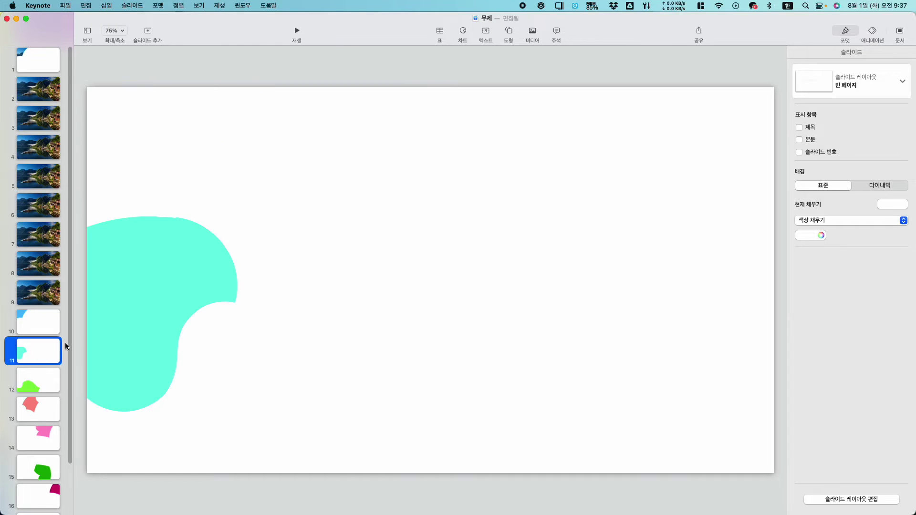
pyautogui.click(124, 313)
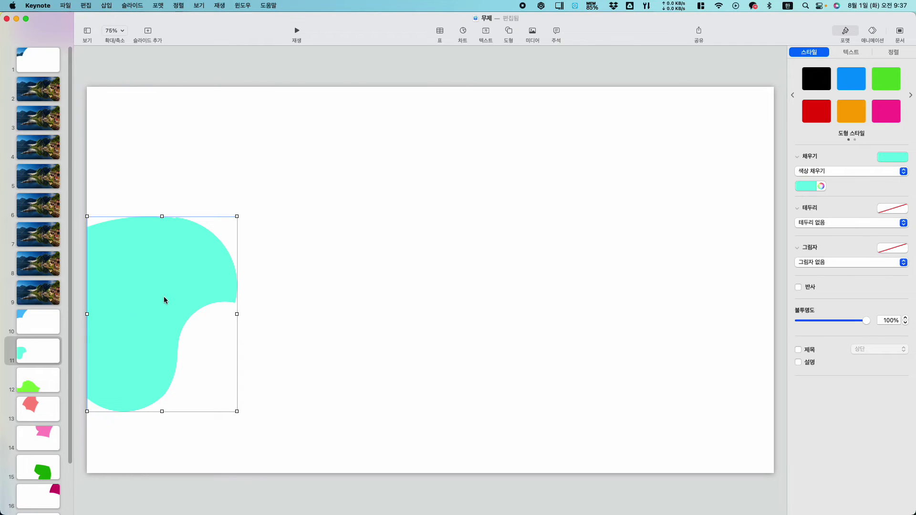
pyautogui.click(42, 92)
pyautogui.press('super+v')
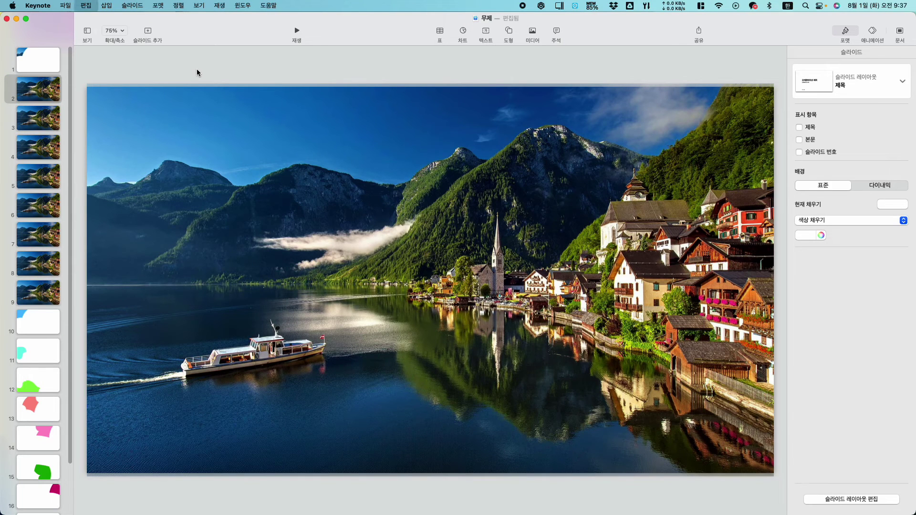
# Mask the photo on slide 2 with the turquoise piece
pyautogui.click(346, 237)
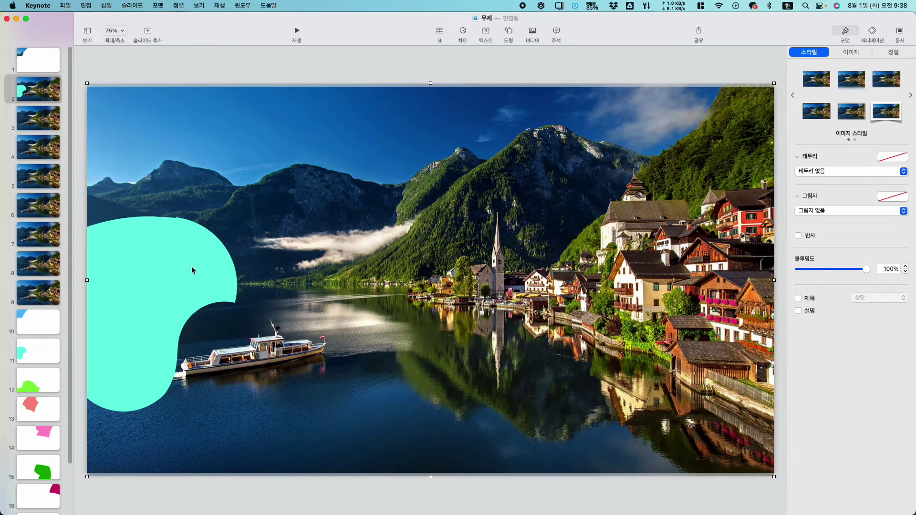
pyautogui.keyDown('shift'); pyautogui.click(191, 266); pyautogui.keyUp('shift')
pyautogui.click(165, 6)
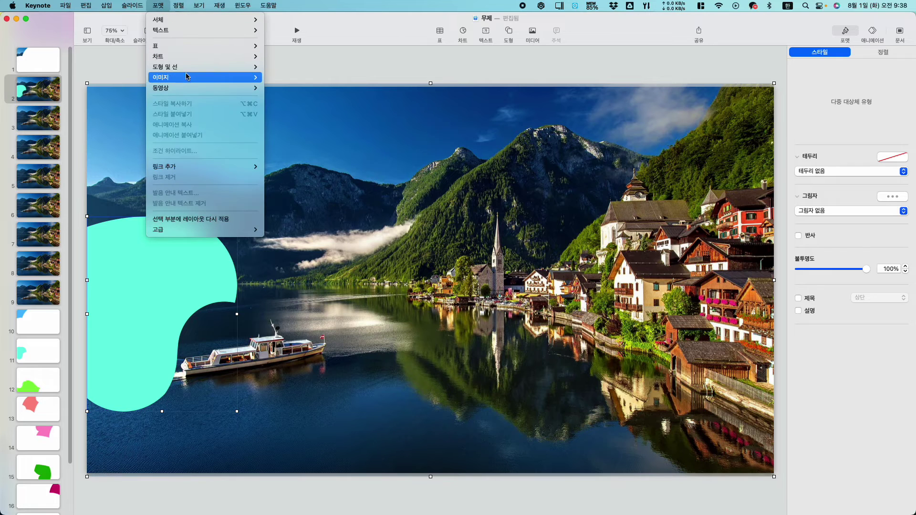
pyautogui.moveTo(189, 78)
pyautogui.click(289, 78)
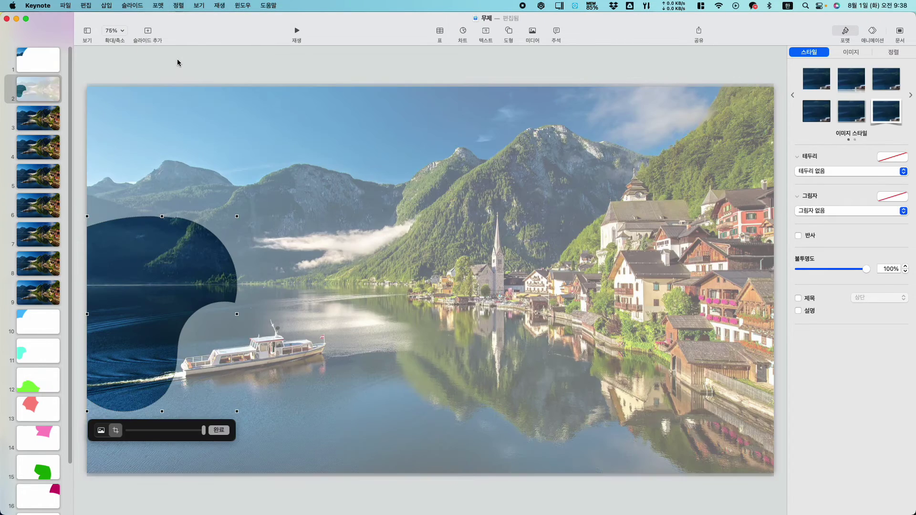
pyautogui.click(110, 107)
# Copy the light green piece from slide 12 onto the photo on slide 3
pyautogui.click(32, 392)
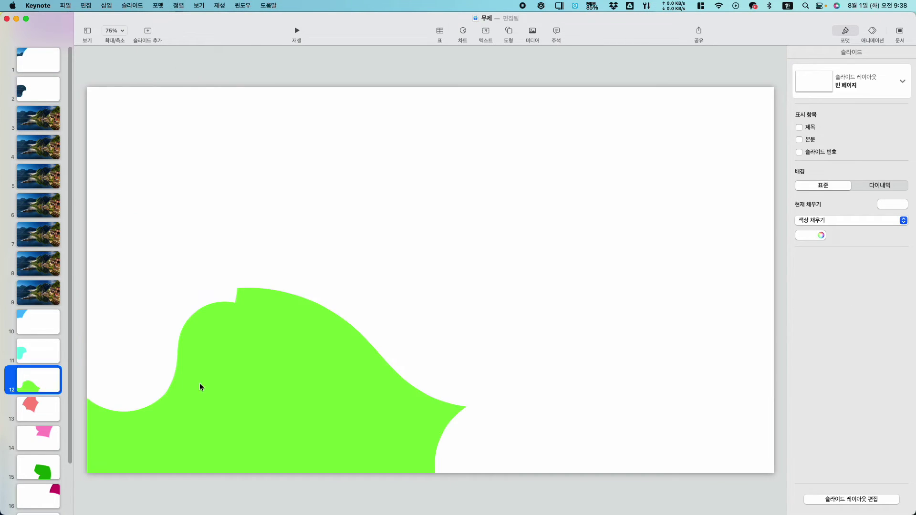
pyautogui.click(215, 385)
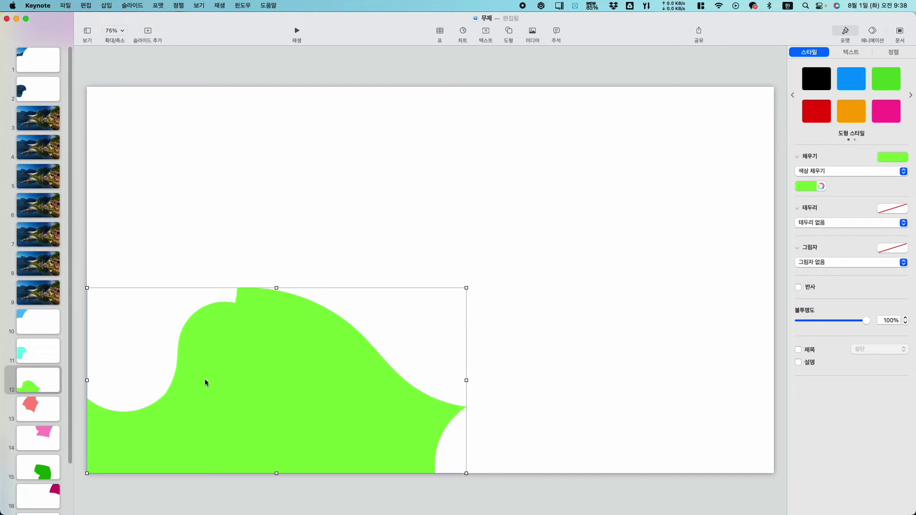
pyautogui.click(38, 123)
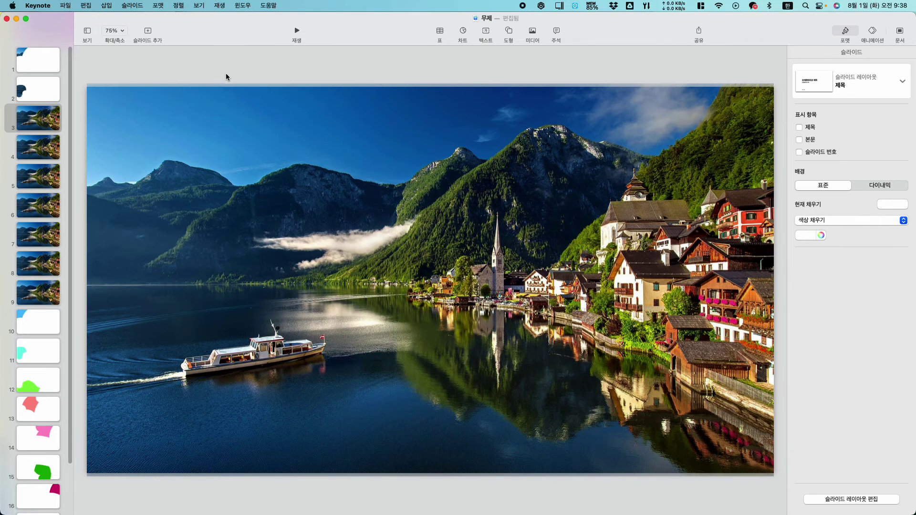
pyautogui.press('cmd+v')
# Mask the photo on slide 3 with the light green piece
pyautogui.click(278, 249)
pyautogui.keyDown('shift'); pyautogui.click(280, 348); pyautogui.keyUp('shift')
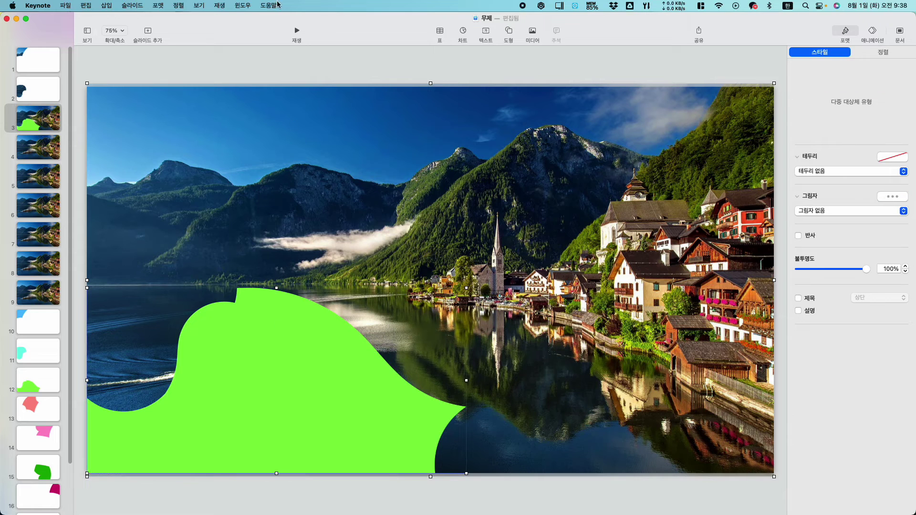
pyautogui.click(158, 5)
pyautogui.moveTo(185, 79)
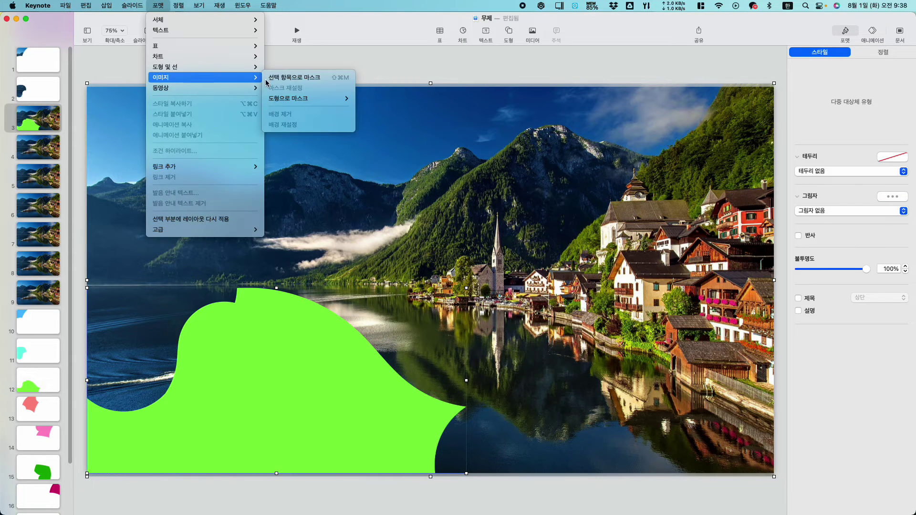
pyautogui.click(287, 76)
pyautogui.click(234, 61)
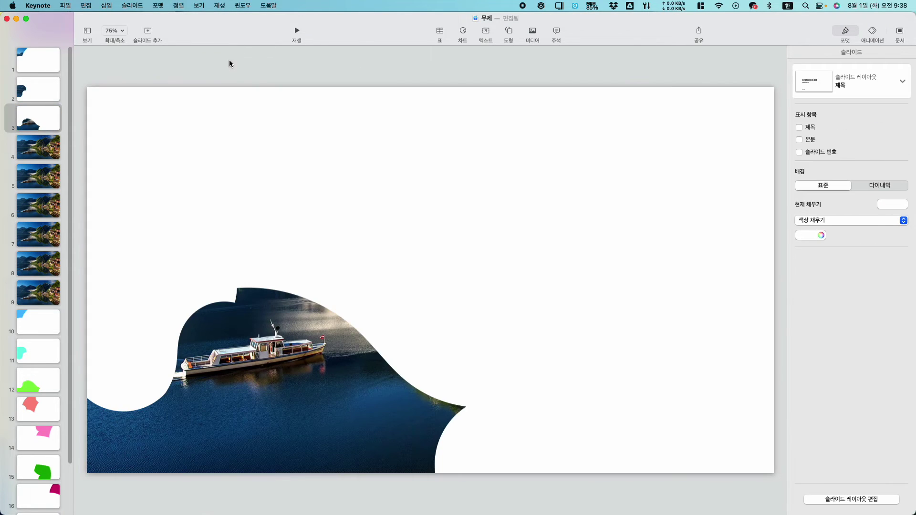
# Copy the light red piece from slide 13 onto slide 4 and mask that slide's photo with it
pyautogui.click(34, 409)
pyautogui.click(308, 257)
pyautogui.click(54, 154)
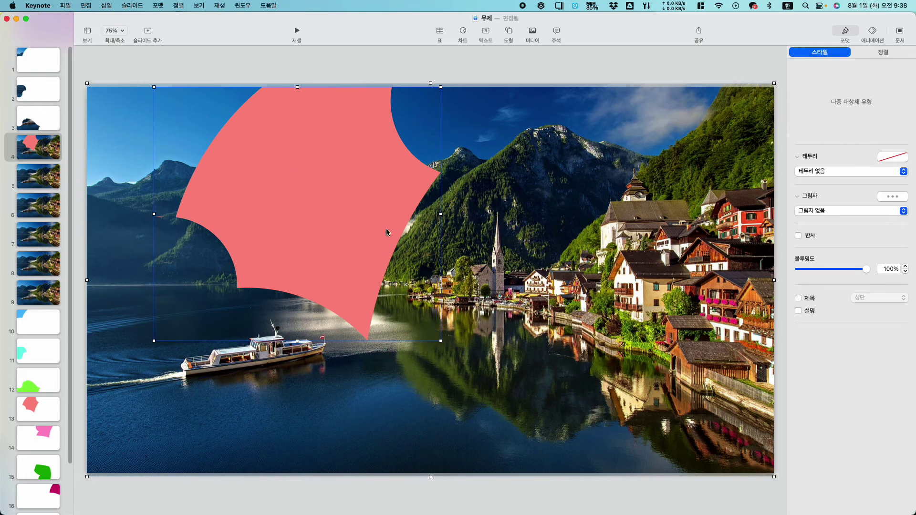
pyautogui.click(158, 5)
pyautogui.click(205, 75)
# Copy the pink piece from slide 14 onto slide 5 and mask that slide's photo with it
pyautogui.click(38, 438)
pyautogui.click(39, 176)
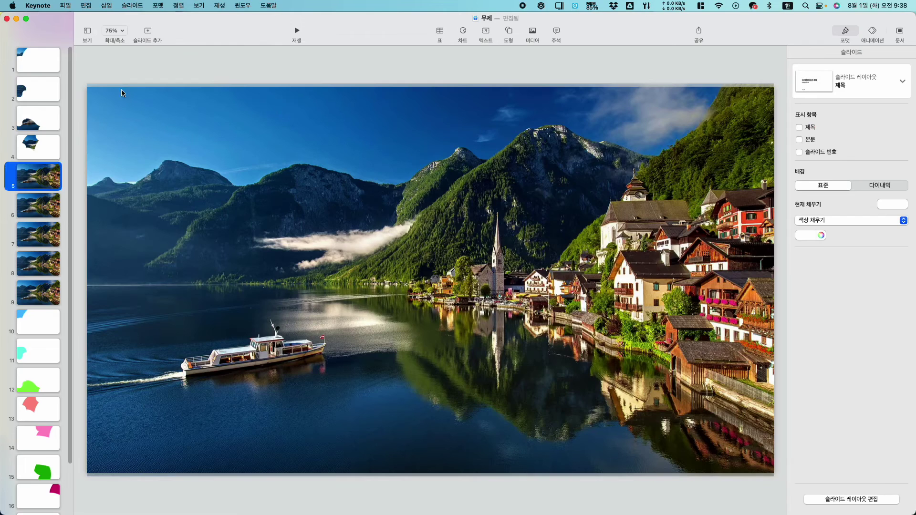
pyautogui.press('super+v')
pyautogui.click(157, 5)
pyautogui.click(205, 76)
# Copy the dark green piece from slide 15 onto slide 6 and mask that slide's photo with it
pyautogui.click(48, 469)
pyautogui.click(433, 370)
pyautogui.press('super+c')
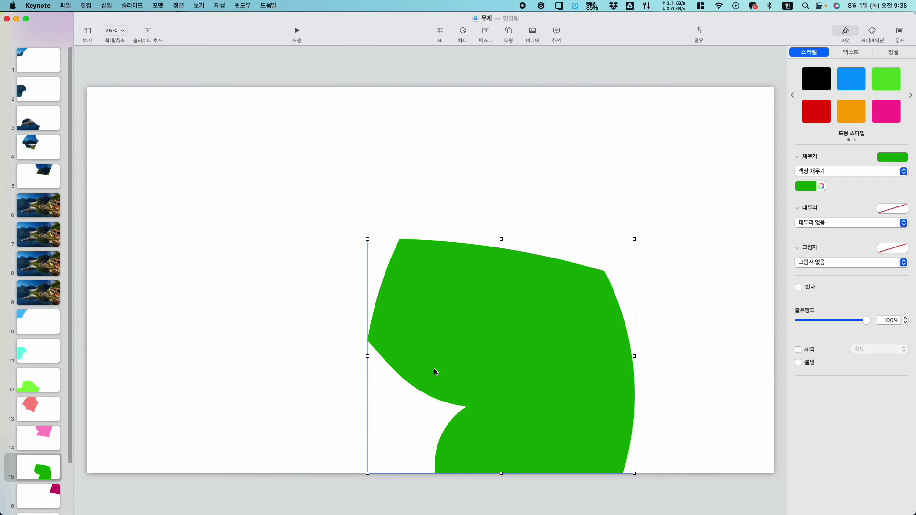
pyautogui.click(39, 205)
pyautogui.press('super+v')
pyautogui.click(158, 6)
pyautogui.click(177, 66)
# Copy the crimson piece from slide 16 onto slide 7 and mask that slide's photo with it
pyautogui.click(38, 496)
pyautogui.click(706, 144)
pyautogui.press('super+c')
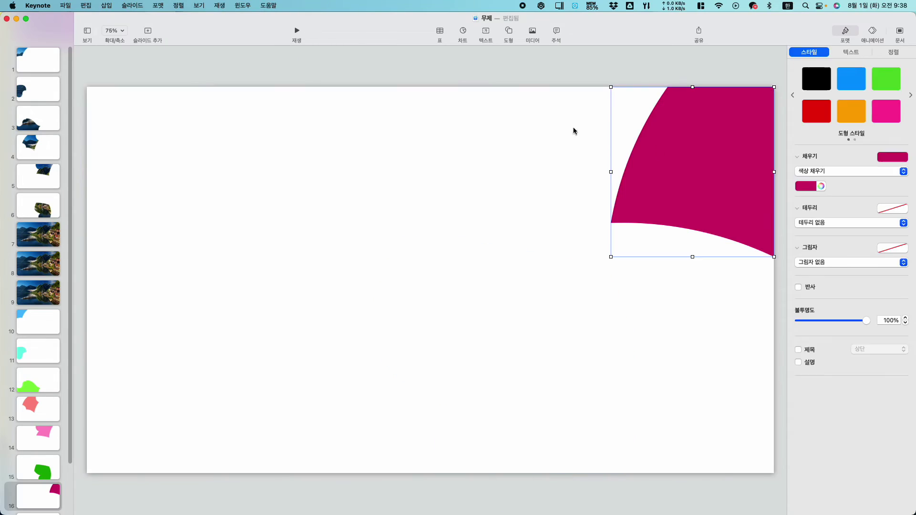
pyautogui.click(39, 233)
pyautogui.press('super+v')
pyautogui.click(158, 5)
pyautogui.moveTo(210, 77)
pyautogui.click(320, 84)
# Copy the dark gray puzzle piece from slide 17 onto slide 8 and mask that slide's photo with it
pyautogui.scroll(-2, 39, 287)
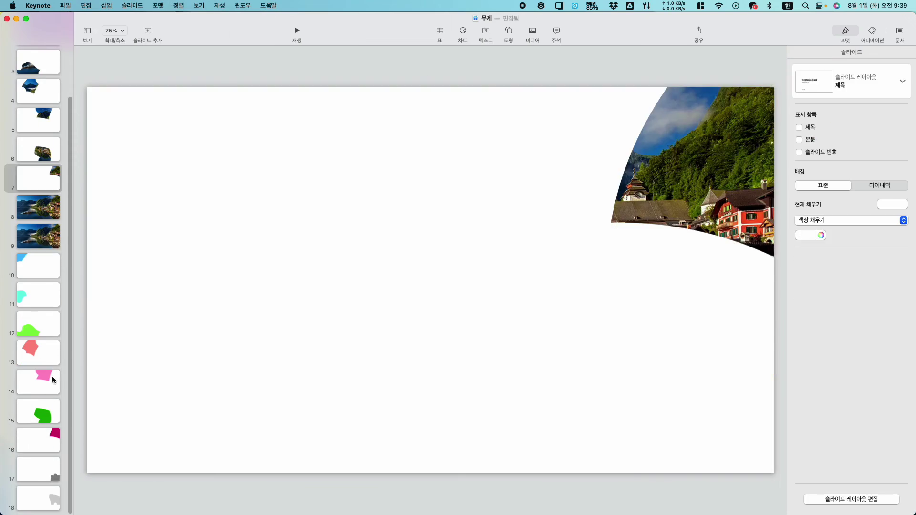
pyautogui.click(38, 469)
pyautogui.press('super+a')
pyautogui.press('super+c')
pyautogui.click(38, 206)
pyautogui.press('super+v')
pyautogui.click(158, 6)
pyautogui.moveTo(160, 77)
pyautogui.click(319, 83)
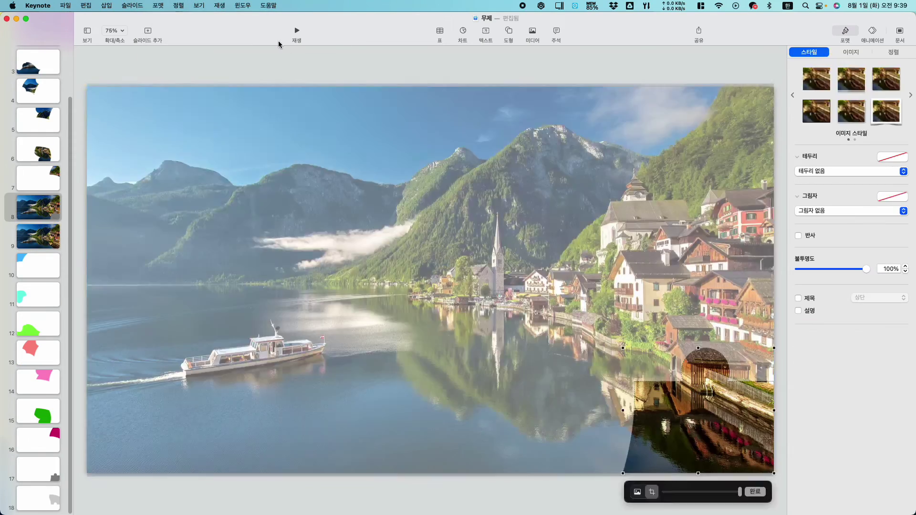
# Copy the light gray piece from slide 18 onto slide 9 and mask that slide's photo with it
pyautogui.press('Return')
pyautogui.click(38, 499)
pyautogui.press('super+a')
pyautogui.press('super+c')
pyautogui.click(38, 236)
pyautogui.press('super+v')
pyautogui.click(158, 6)
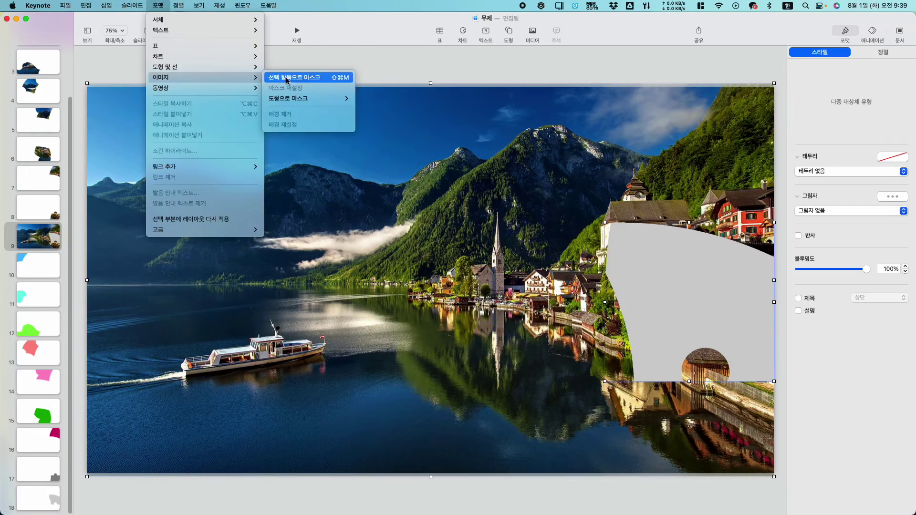
pyautogui.click(310, 77)
pyautogui.press('Return')
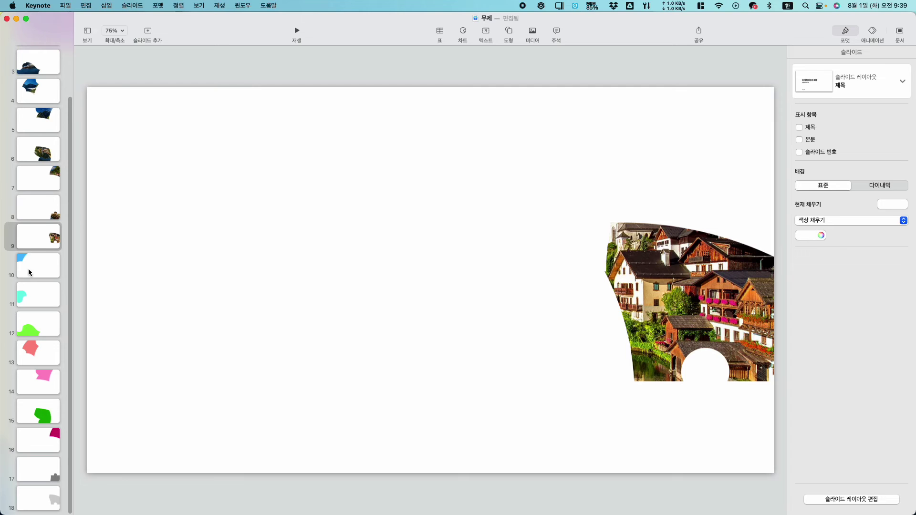
# Show the object list and rename the masked photo piece on slide 1 as 1
pyautogui.scroll(2, 28, 269)
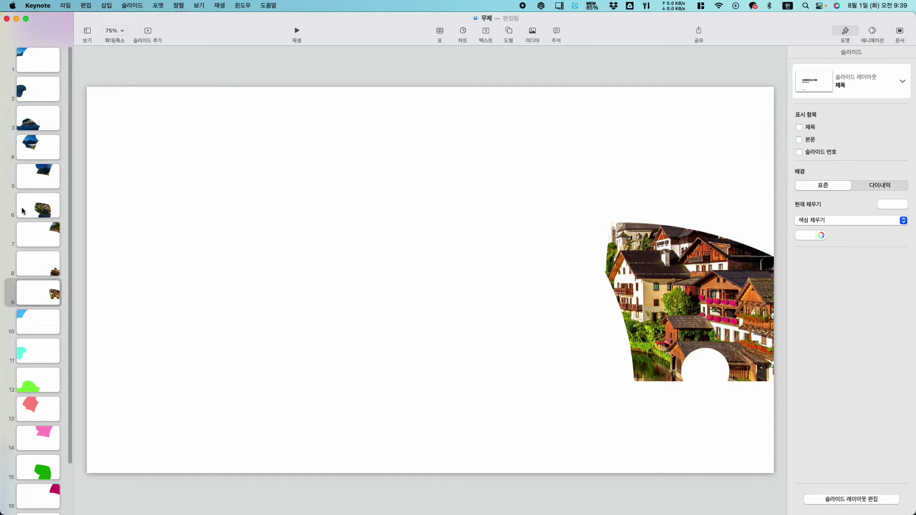
pyautogui.click(30, 57)
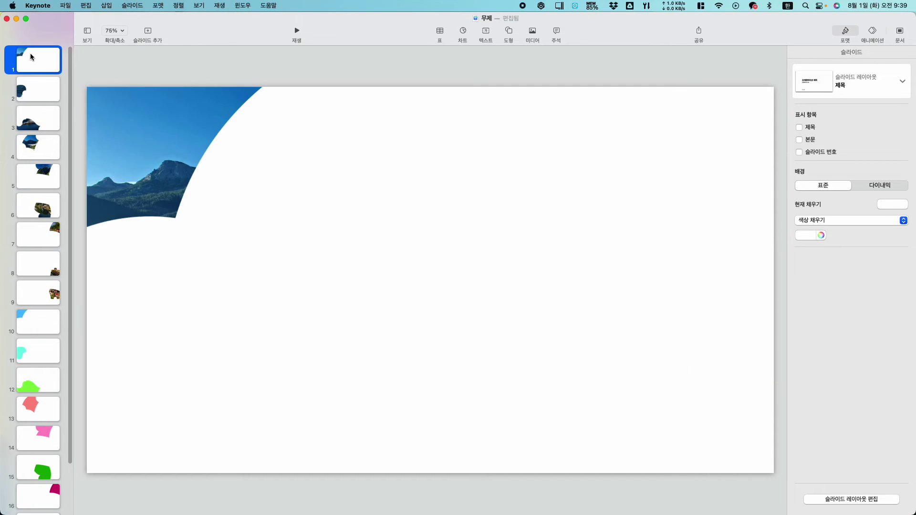
pyautogui.click(108, 116)
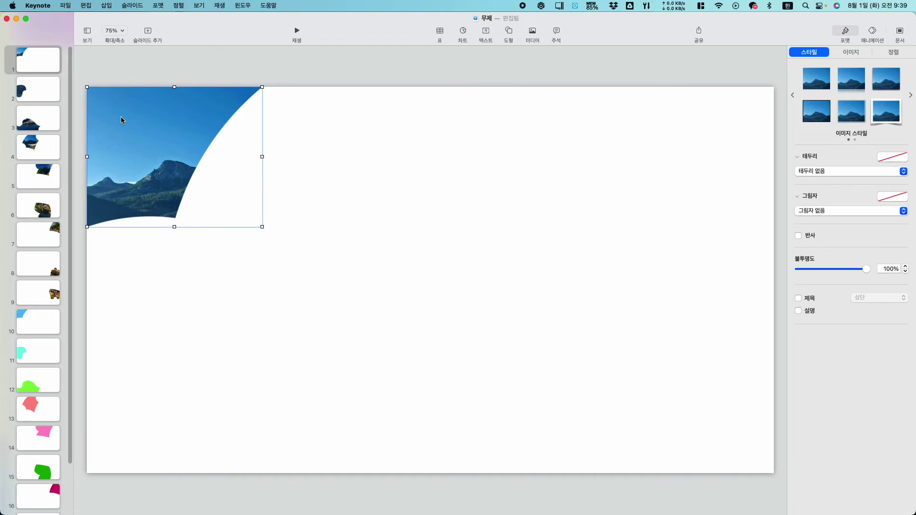
pyautogui.click(89, 34)
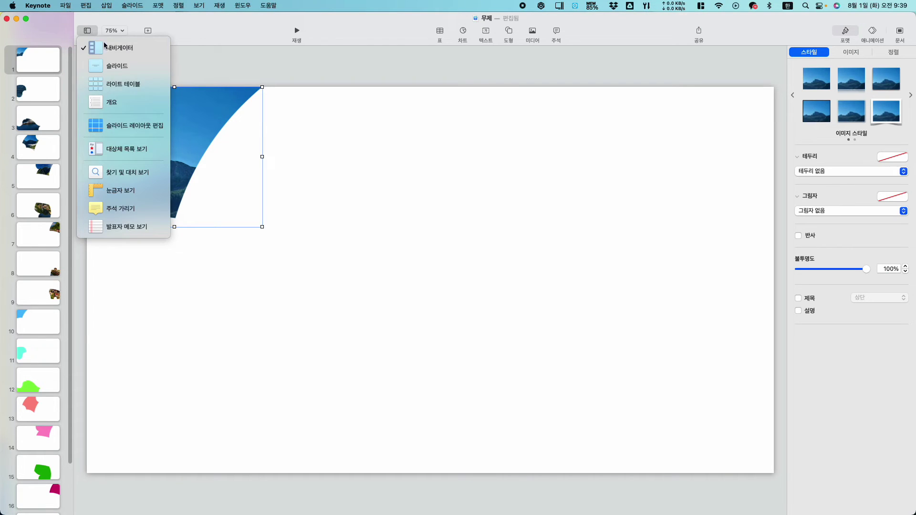
pyautogui.click(117, 149)
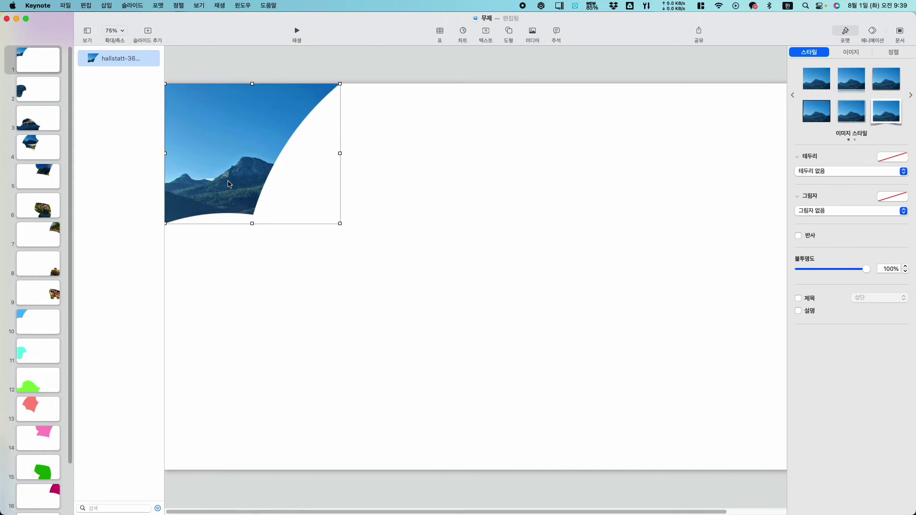
pyautogui.doubleClick(113, 59)
pyautogui.click(185, 61)
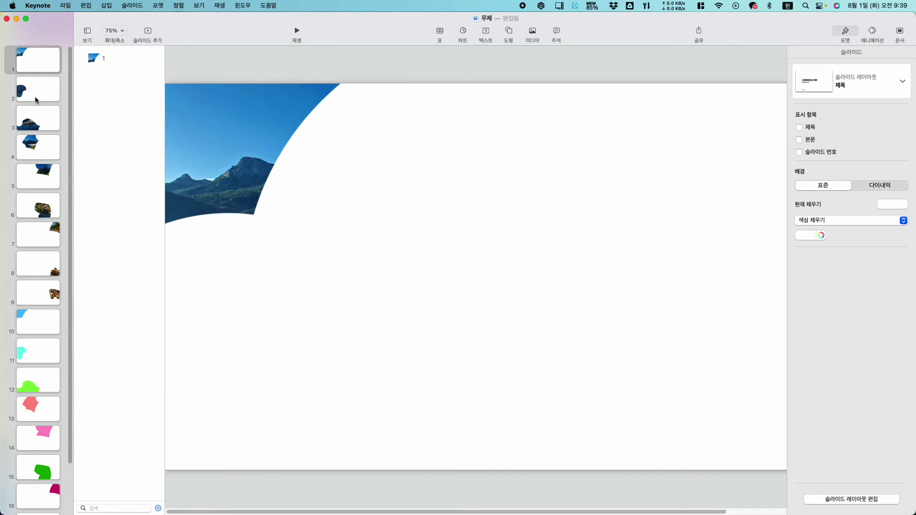
# Rename the masked photo piece on slide 2 as 2 in the object list
pyautogui.press('Down')
pyautogui.click(250, 249)
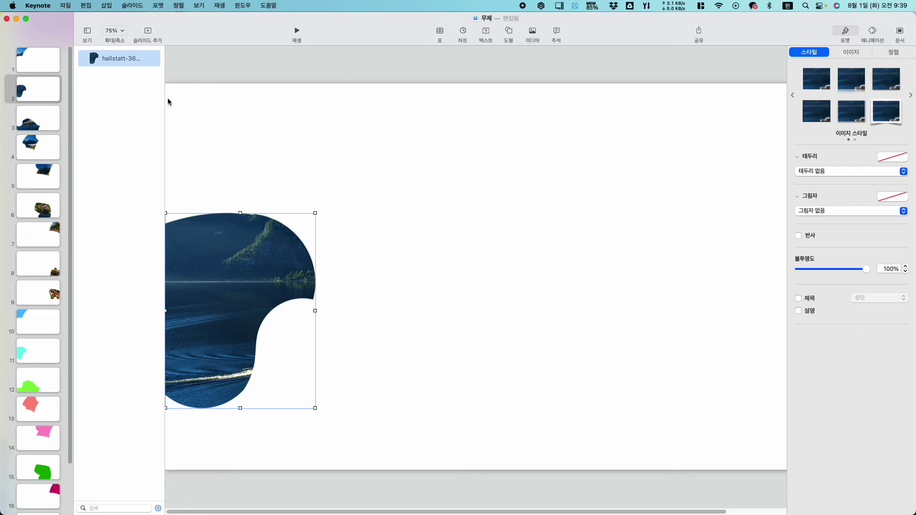
pyautogui.doubleClick(117, 57)
pyautogui.write('1')
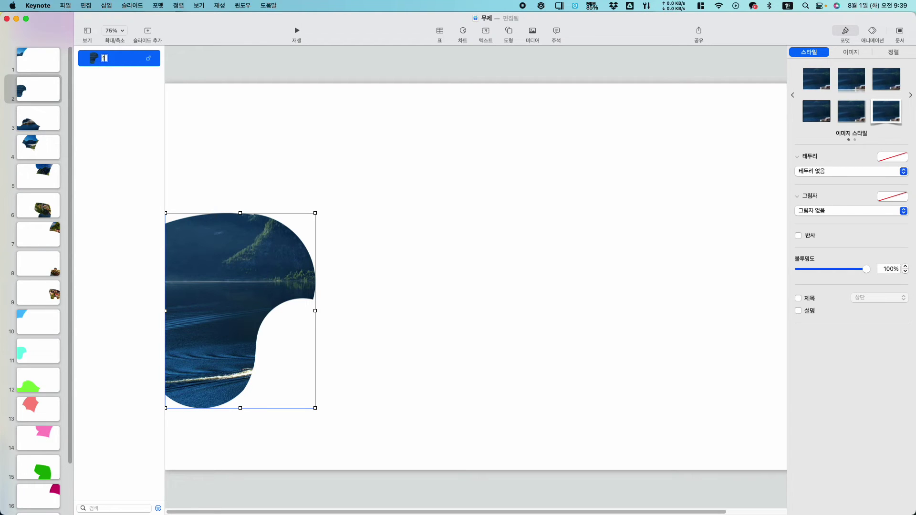
pyautogui.click(191, 62)
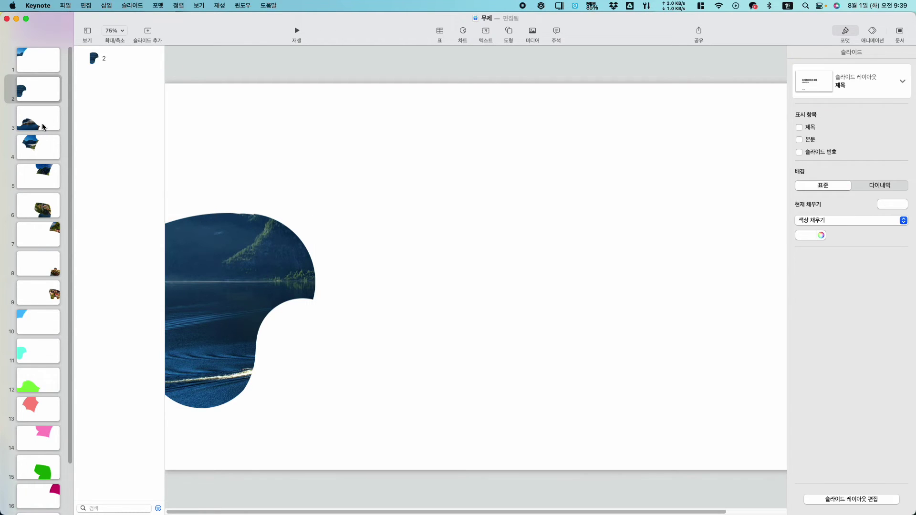
# Rename the boat piece on slide 3 as 3 in the object list
pyautogui.click(33, 127)
pyautogui.click(367, 341)
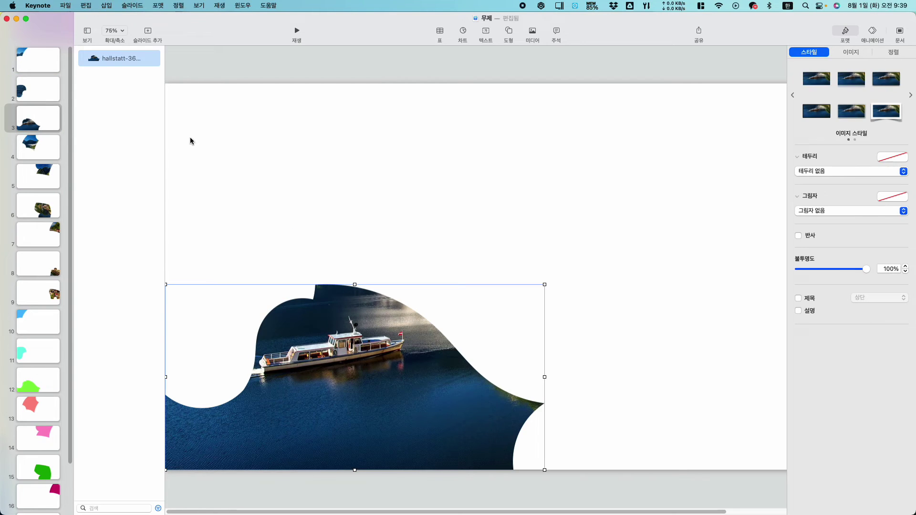
pyautogui.doubleClick(116, 59)
pyautogui.write('3')
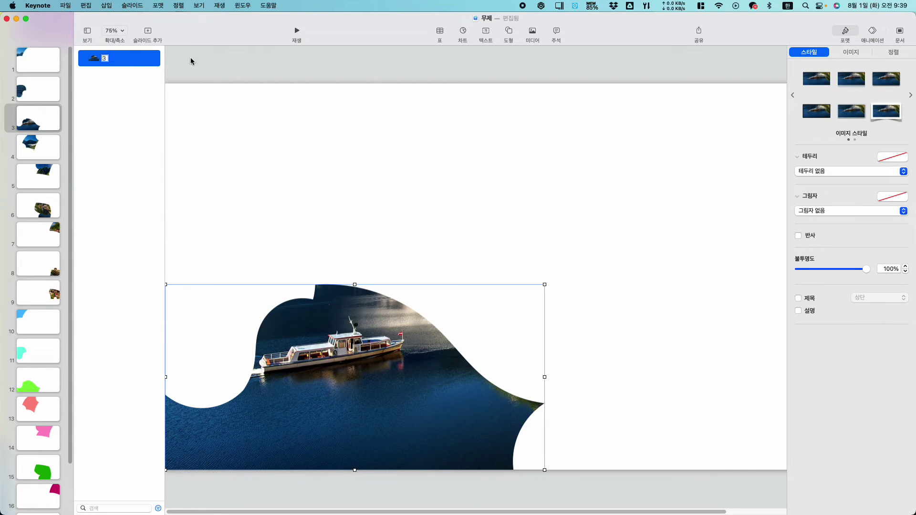
pyautogui.click(190, 62)
# Rename the masked photo piece on slide 4 as 4 in the object list
pyautogui.click(43, 151)
pyautogui.click(282, 148)
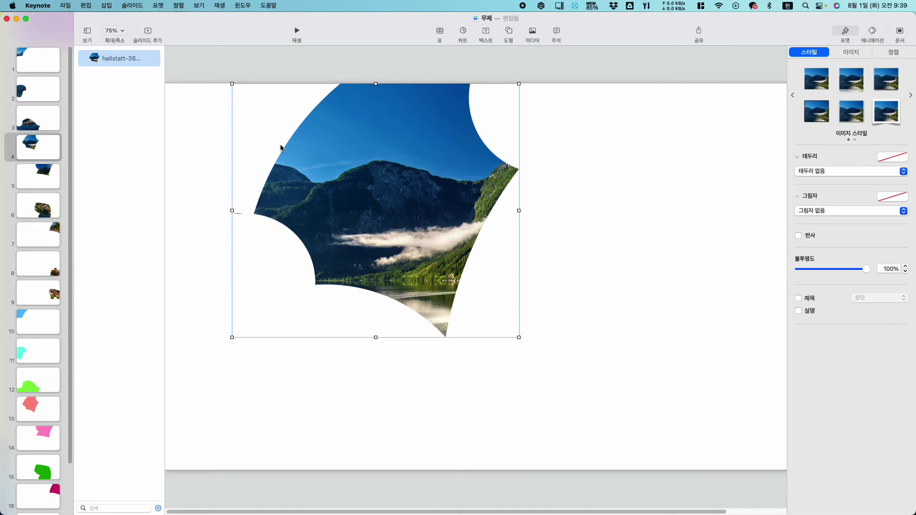
pyautogui.doubleClick(114, 57)
pyautogui.write('3')
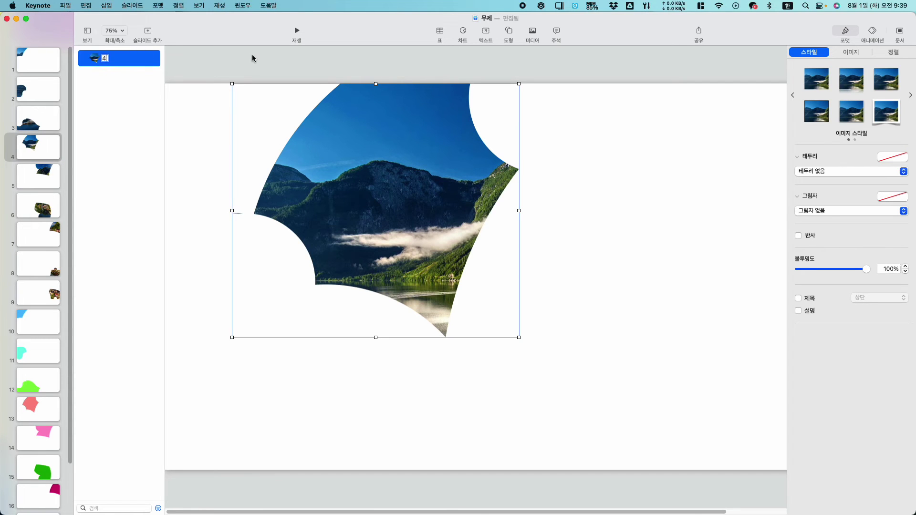
pyautogui.click(254, 57)
# Rename the masked photo piece on slide 5 as 5 in the object list
pyautogui.click(49, 173)
pyautogui.click(532, 176)
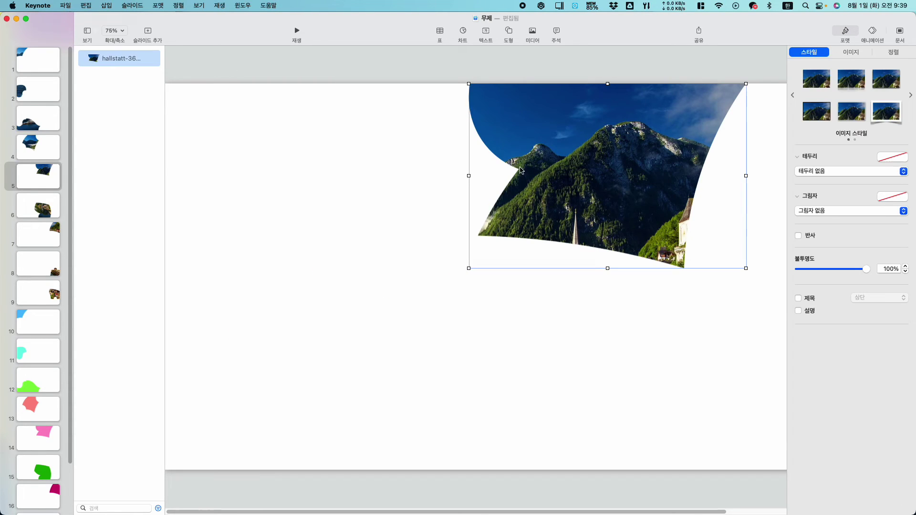
pyautogui.doubleClick(119, 59)
pyautogui.write('5')
# Rename the masked pieces on slides 6 through 9 with their slide numbers and hide the object list
pyautogui.press('Down')
pyautogui.click(174, 112)
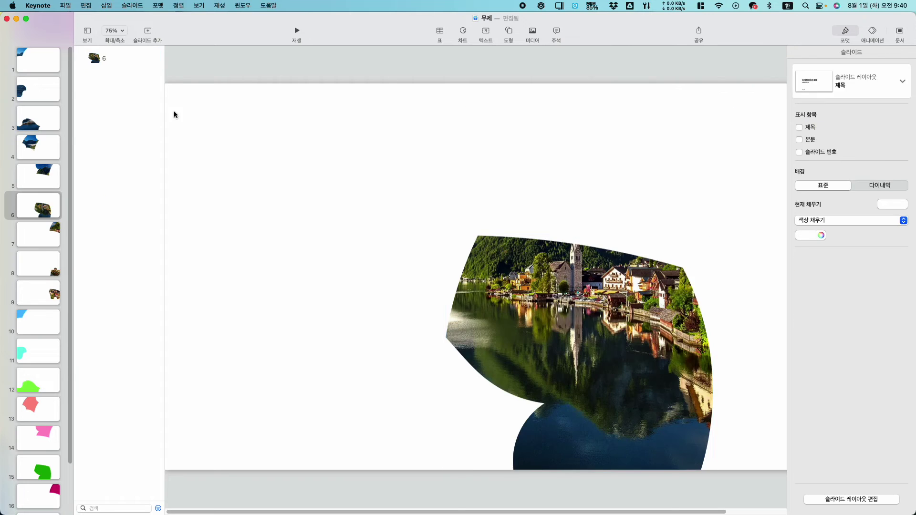
pyautogui.press('Down')
pyautogui.press('Down')
pyautogui.click(125, 59)
pyautogui.click(39, 282)
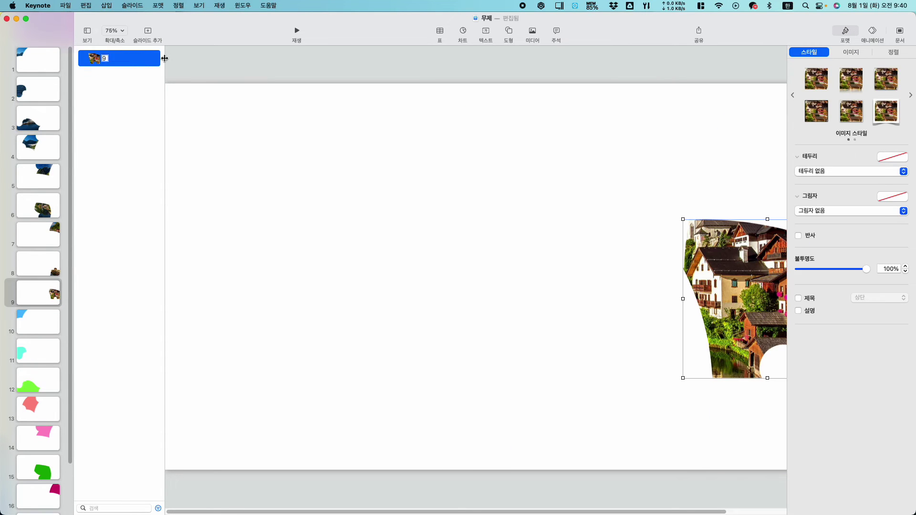
pyautogui.click(87, 30)
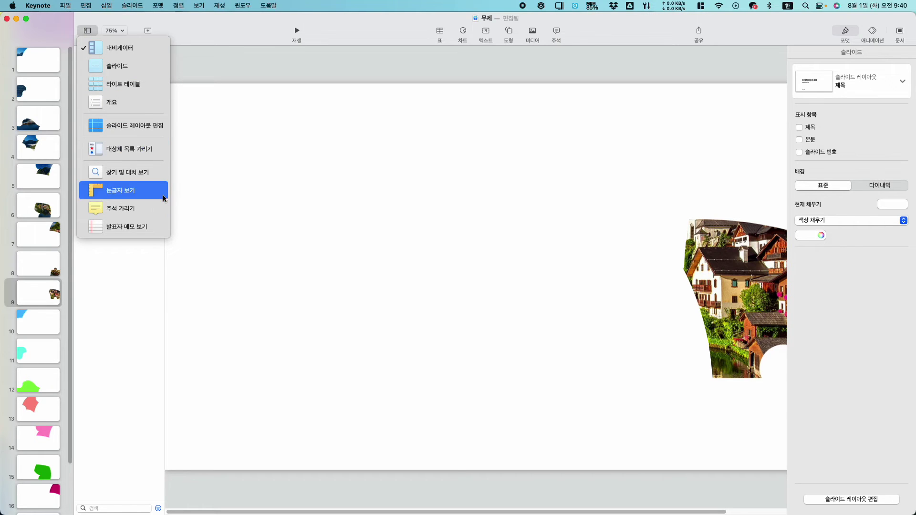
pyautogui.click(139, 149)
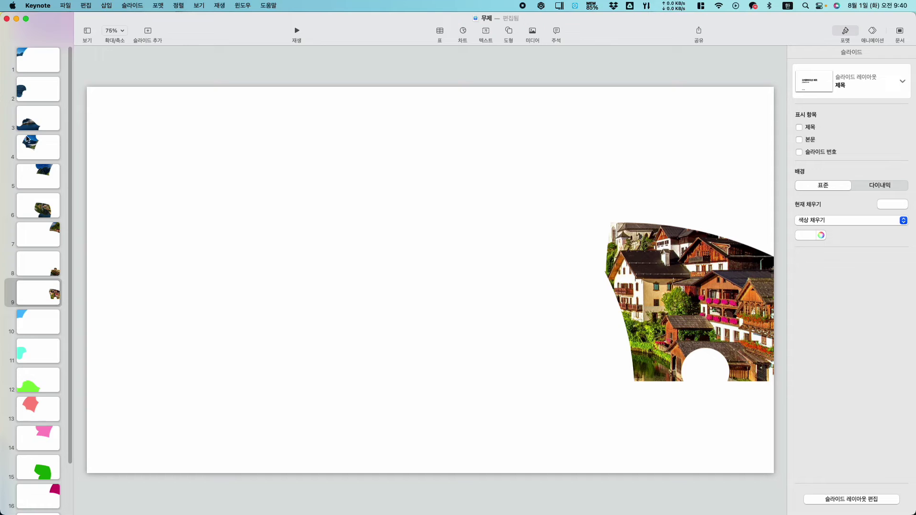
# Copy the masked photo pieces from slides 2 and 3 onto slide 1 in their original positions
pyautogui.click(30, 91)
pyautogui.click(180, 286)
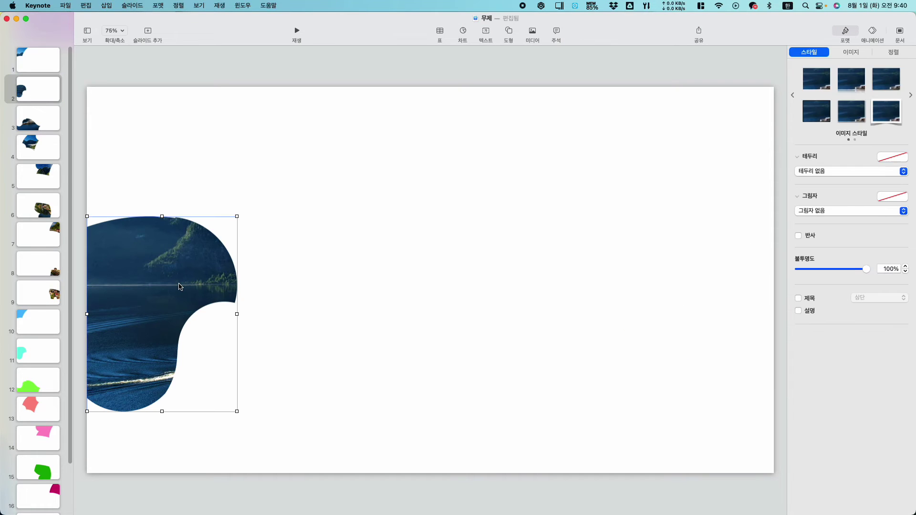
pyautogui.click(36, 57)
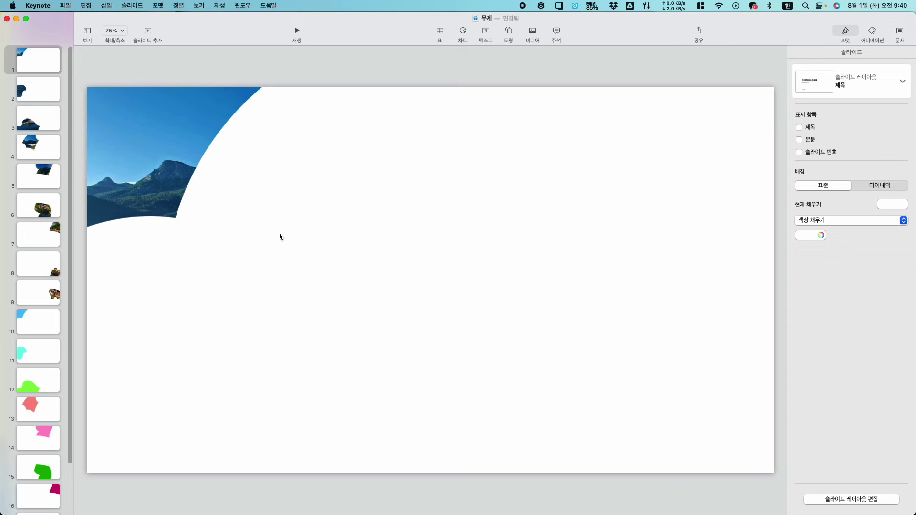
pyautogui.press('super+v')
pyautogui.click(40, 127)
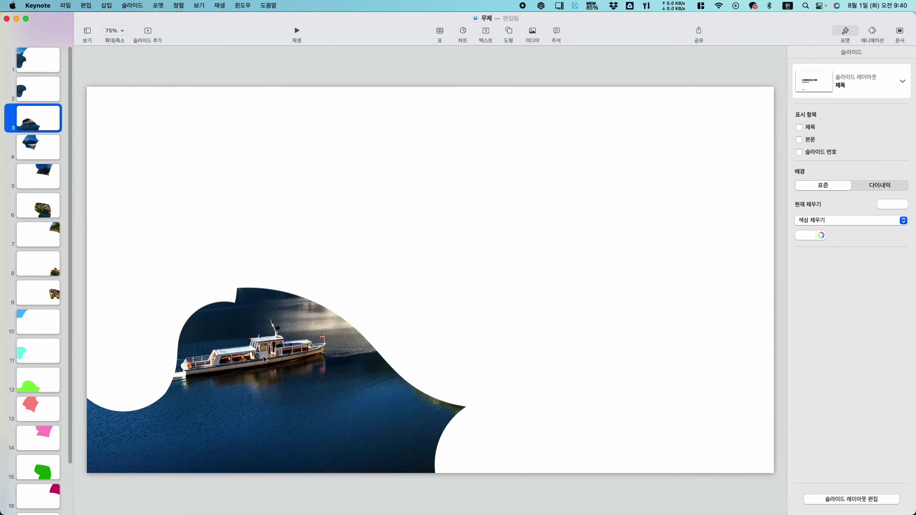
pyautogui.click(38, 65)
pyautogui.press('super+v')
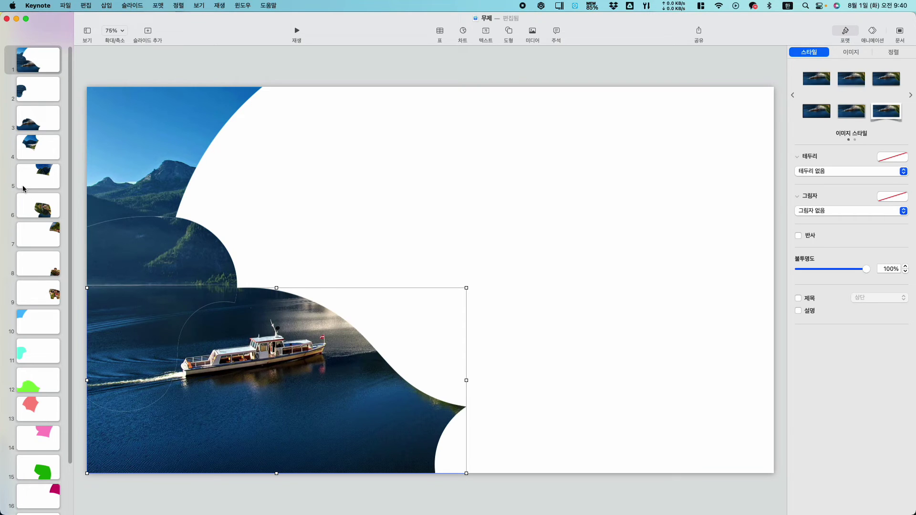
# Copy the masked mountain piece from slide 4 onto slide 1
pyautogui.click(37, 154)
pyautogui.click(292, 224)
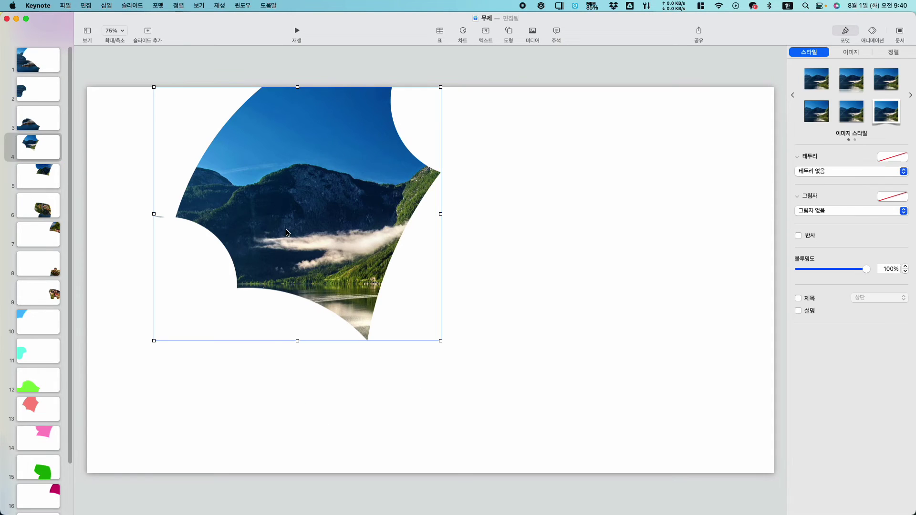
pyautogui.click(38, 66)
pyautogui.press('super+v')
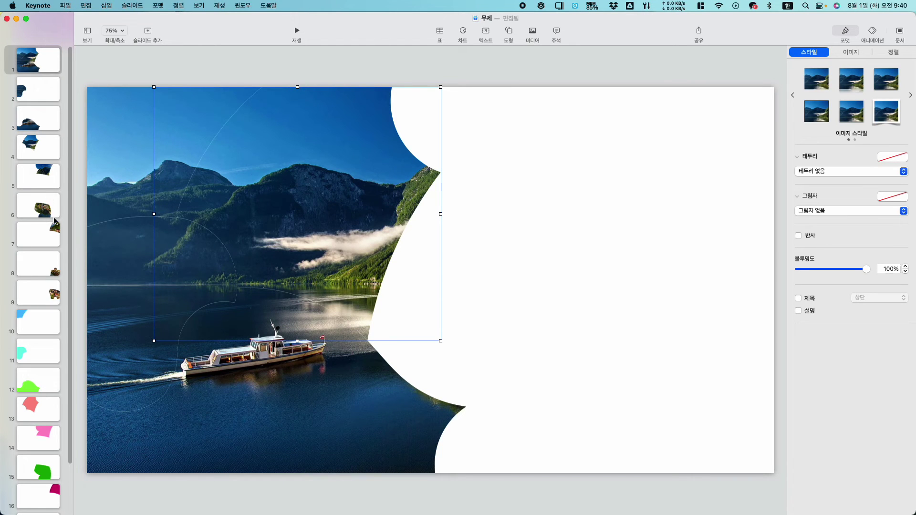
# Copy the masked photo pieces from slides 5 through 9 onto slide 1 to complete the picture
pyautogui.click(81, 81)
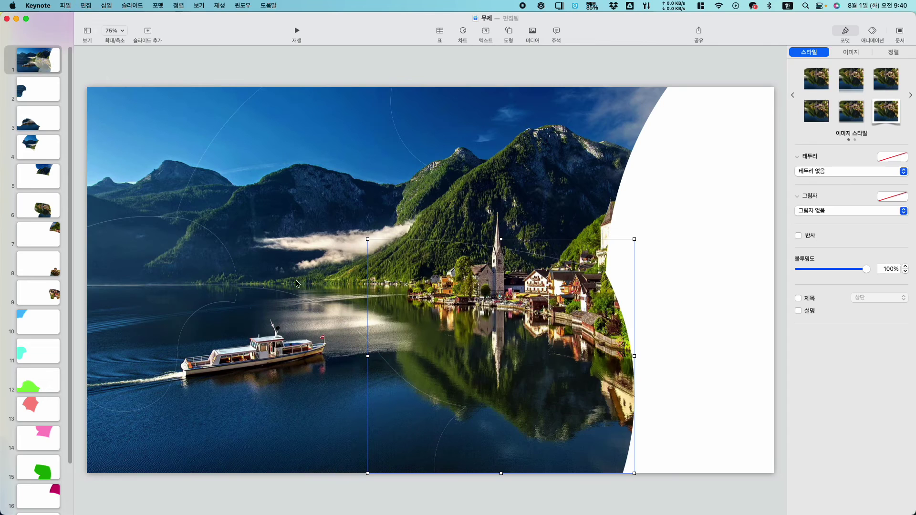
pyautogui.click(52, 274)
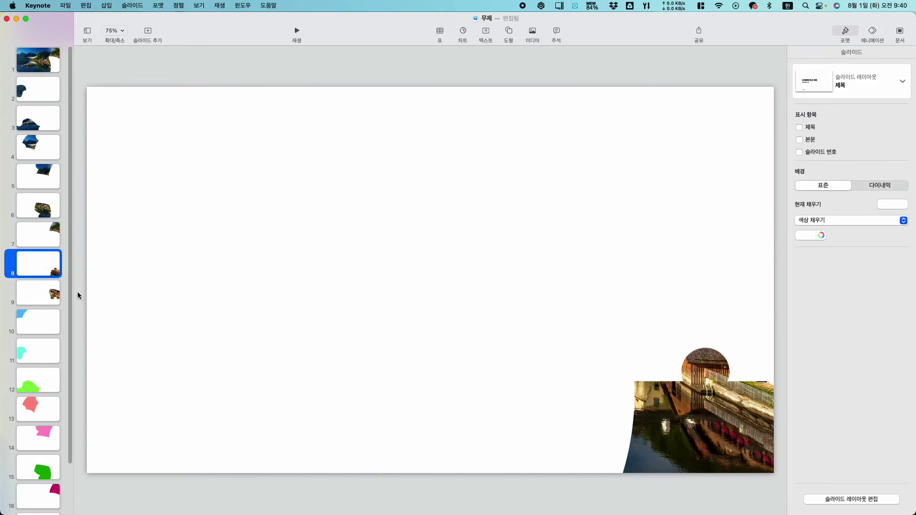
pyautogui.press('super+c')
pyautogui.press('Home')
pyautogui.press('super+v')
pyautogui.click(52, 302)
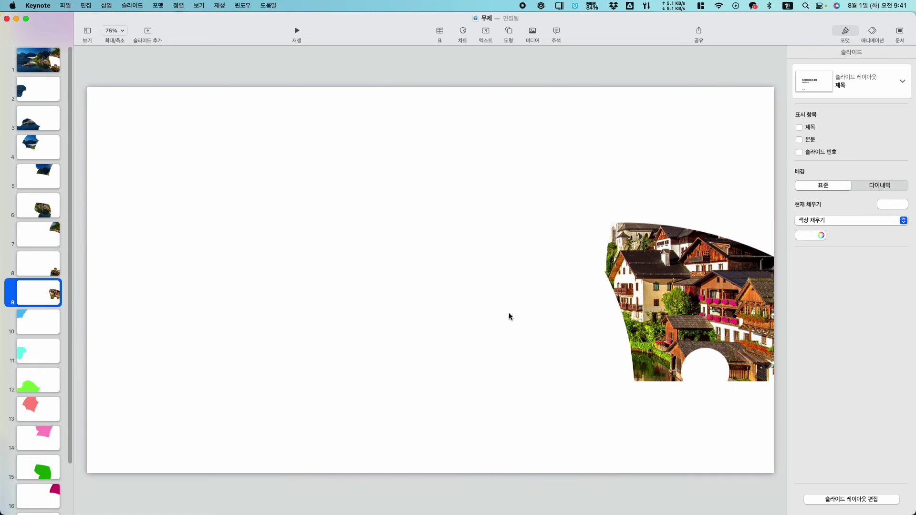
pyautogui.click(628, 289)
pyautogui.press('super+z')
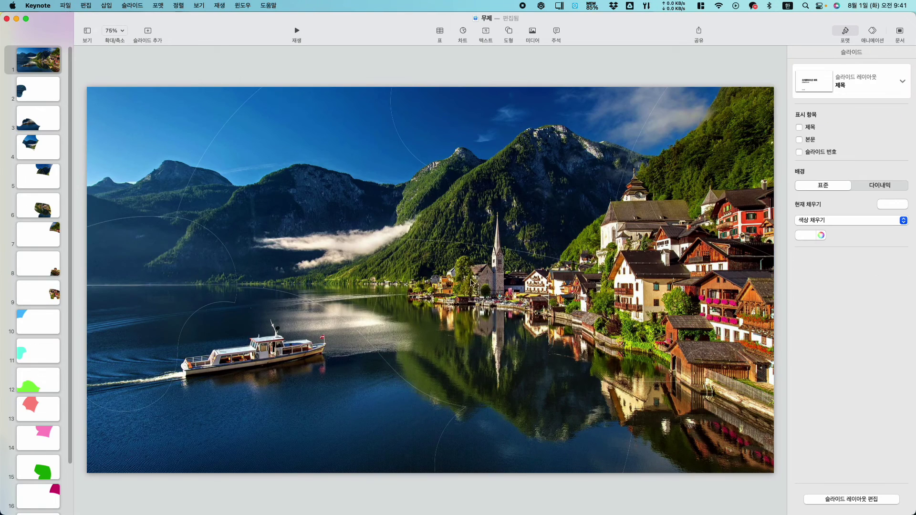
# Delete slides 2 through 18, keeping only slide 1 with the assembled photo pieces
pyautogui.press('Down')
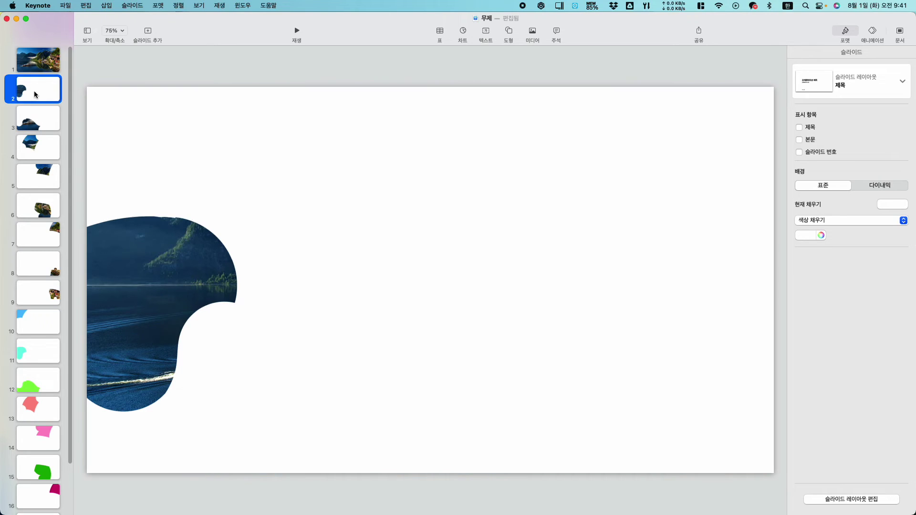
pyautogui.scroll(-2, 18, 293)
pyautogui.press('super+a')
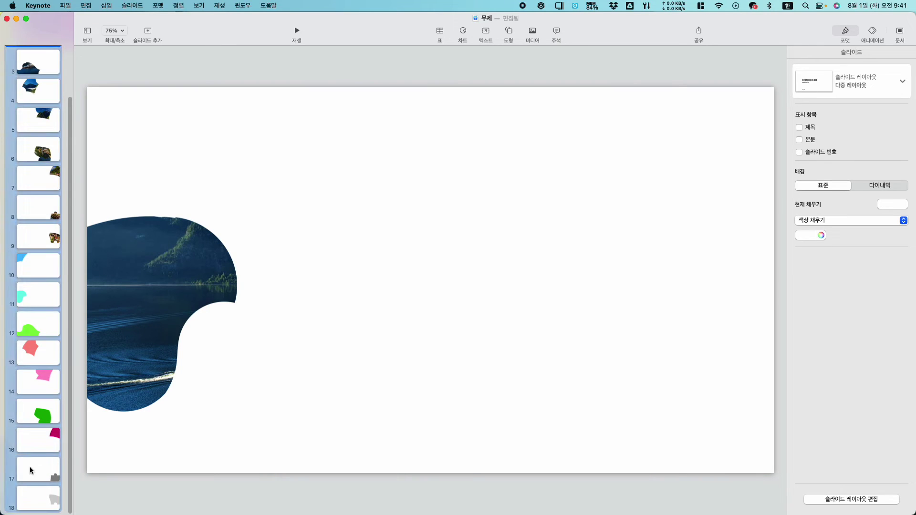
pyautogui.press('Delete')
pyautogui.click(92, 62)
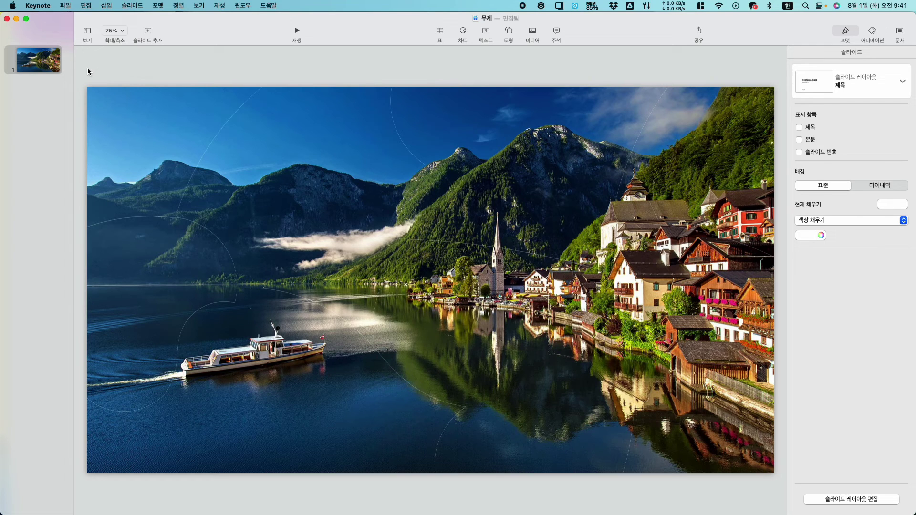
pyautogui.click(161, 5)
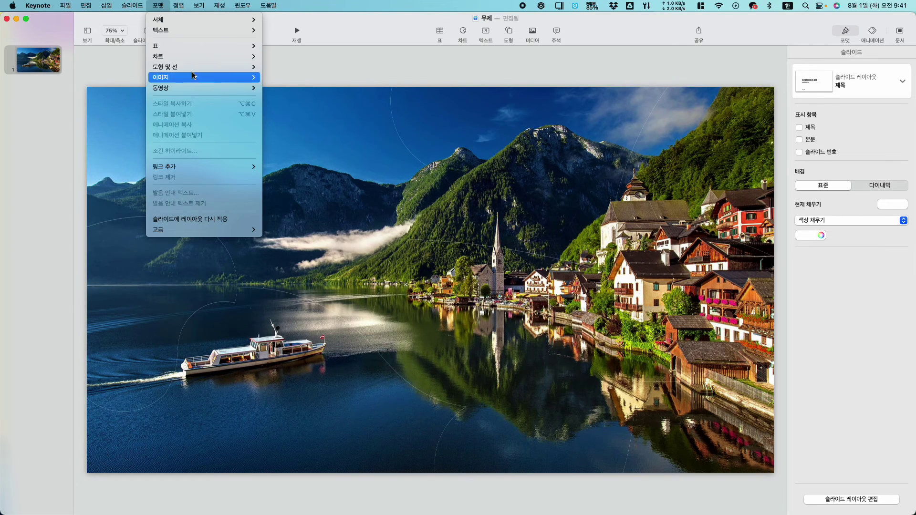
pyautogui.moveTo(195, 78)
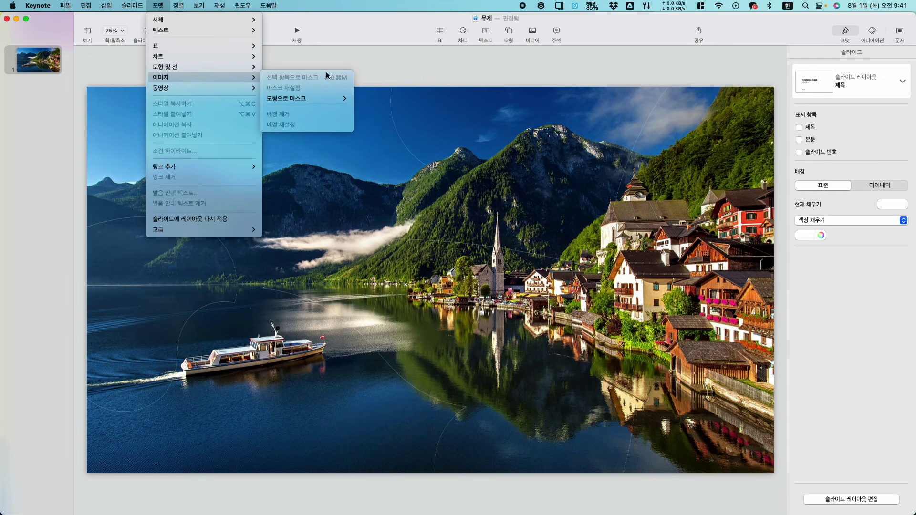
# Duplicate slide 1 with the assembled photo pieces
pyautogui.click(387, 63)
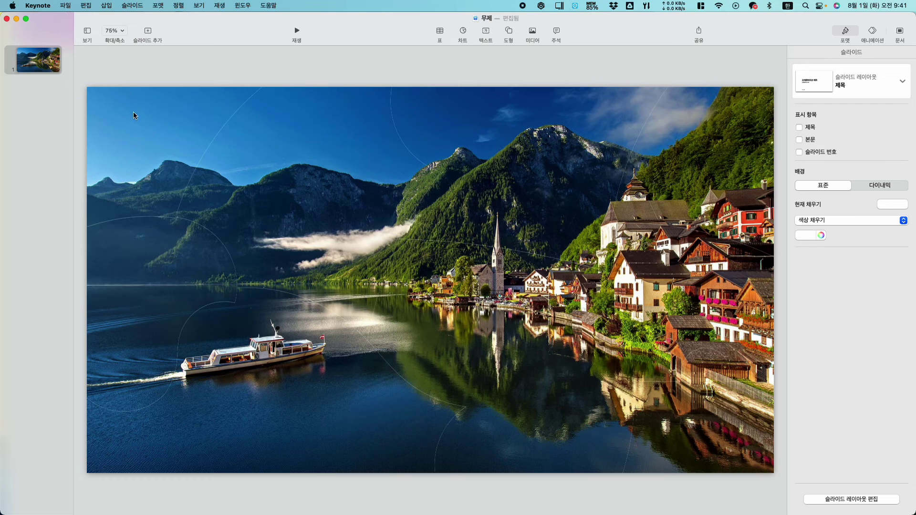
pyautogui.click(37, 67)
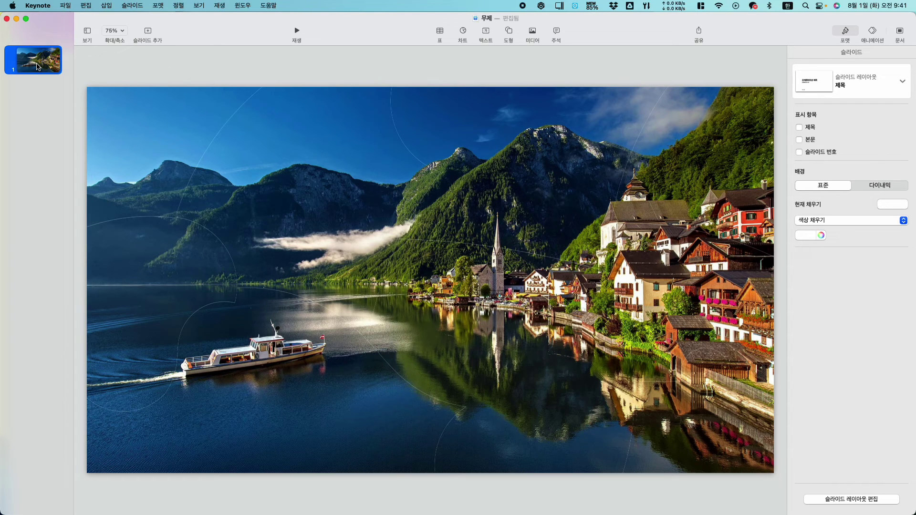
pyautogui.press('super+d')
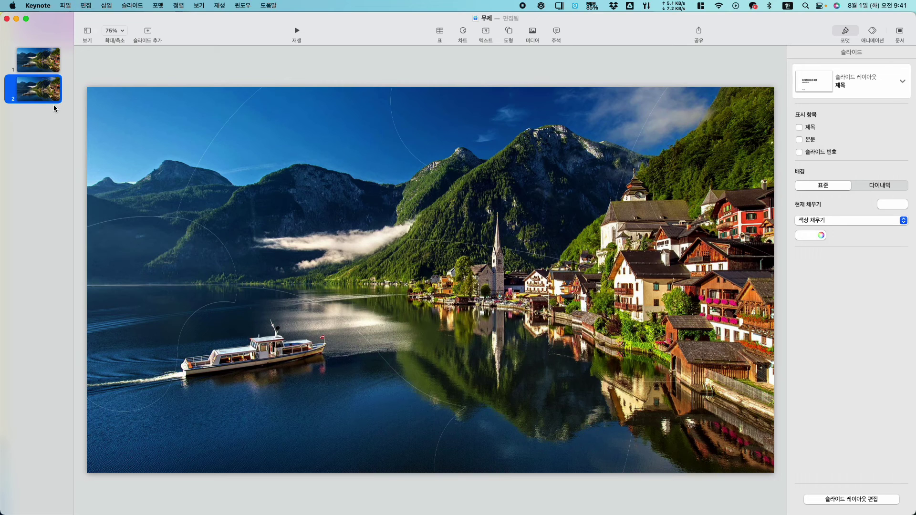
# Show the object list, compare the numbered pieces on slides 1 and 2, and hide the list again
pyautogui.click(88, 31)
pyautogui.click(150, 155)
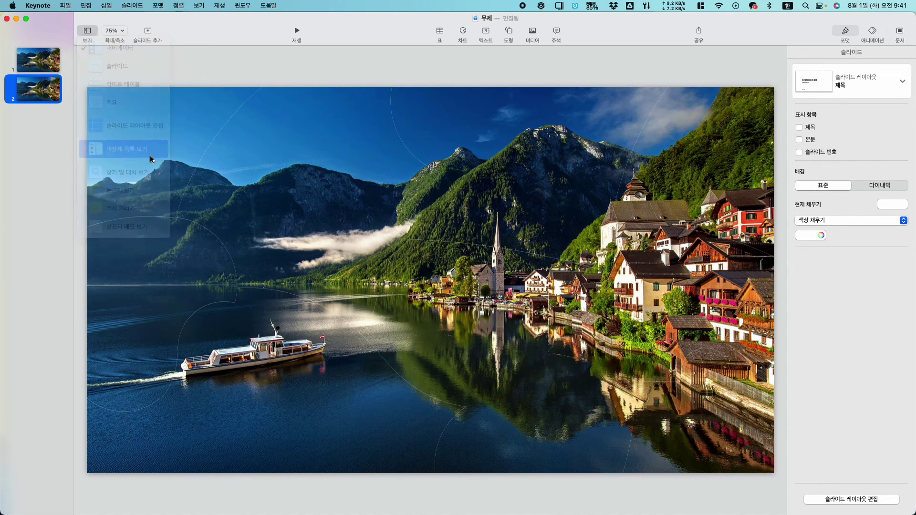
pyautogui.click(48, 65)
pyautogui.click(48, 89)
pyautogui.click(43, 60)
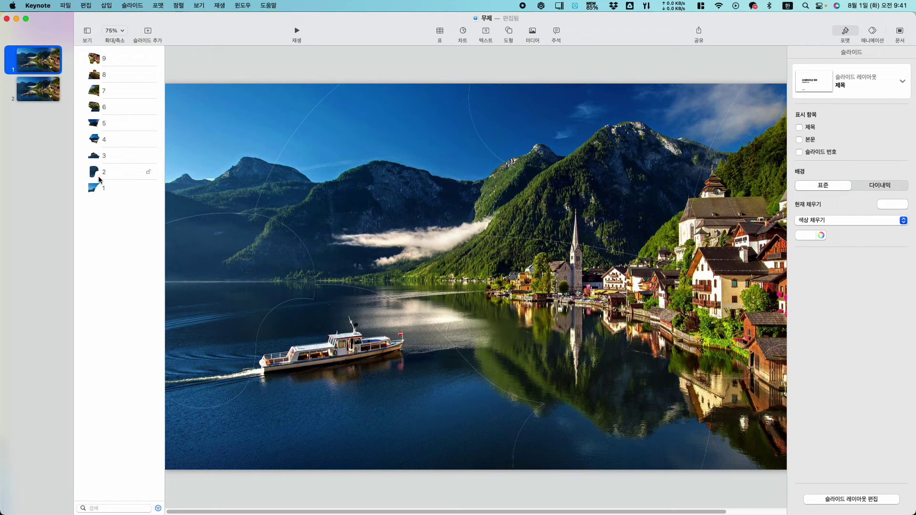
pyautogui.click(49, 91)
pyautogui.click(48, 59)
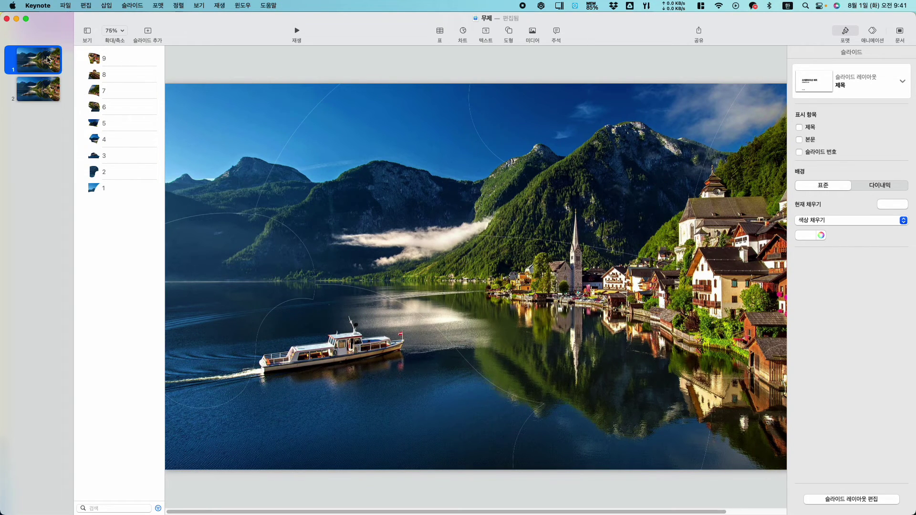
pyautogui.click(87, 34)
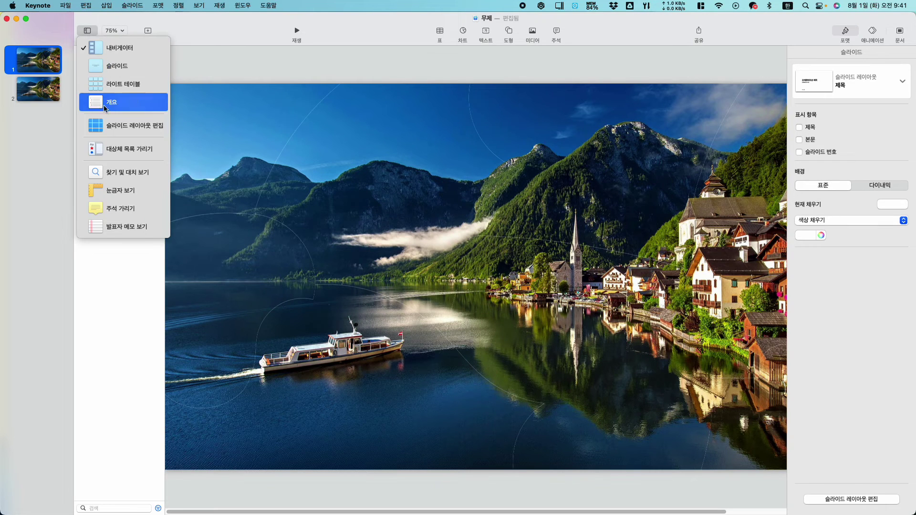
pyautogui.click(119, 149)
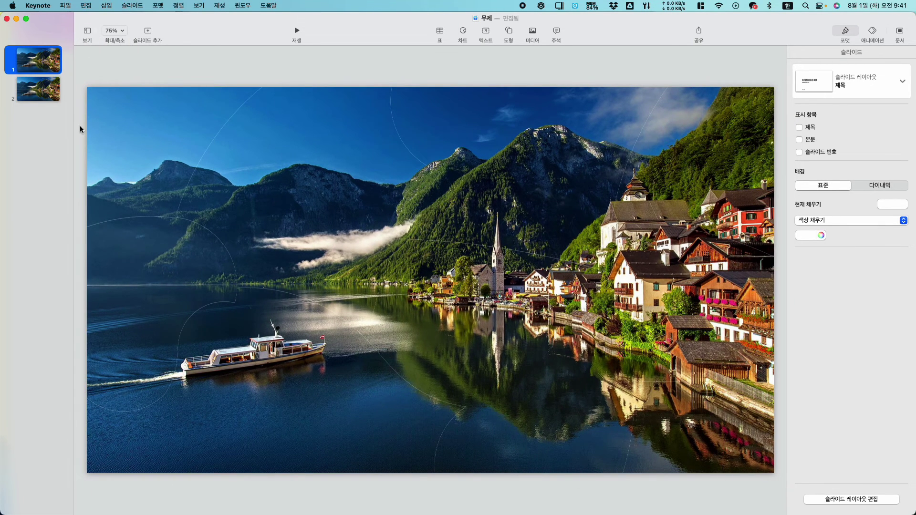
# On slide 1, rotate the top-left sky piece and the adjacent mountain-and-mist piece and move them to the slide's centre
pyautogui.moveTo(161, 134); pyautogui.dragTo(147, 113)
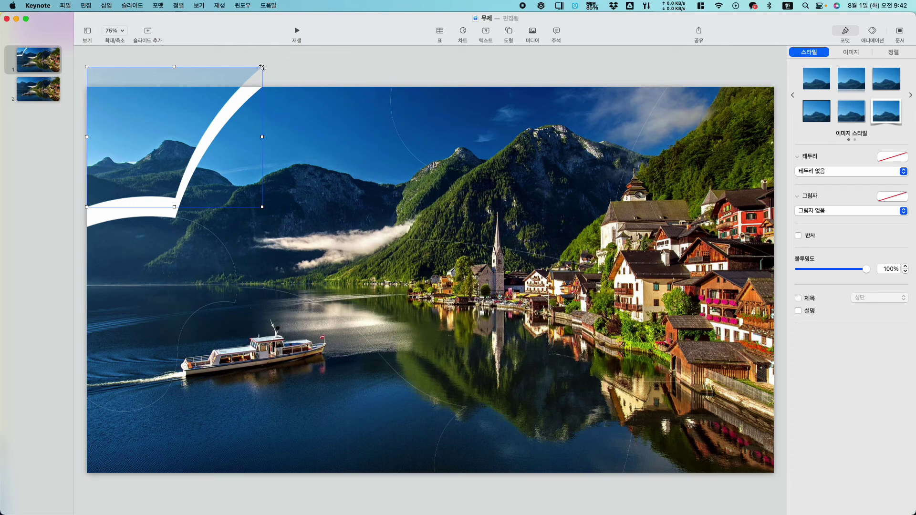
pyautogui.moveTo(260, 66); pyautogui.dragTo(265, 149)
pyautogui.press('cmd+z')
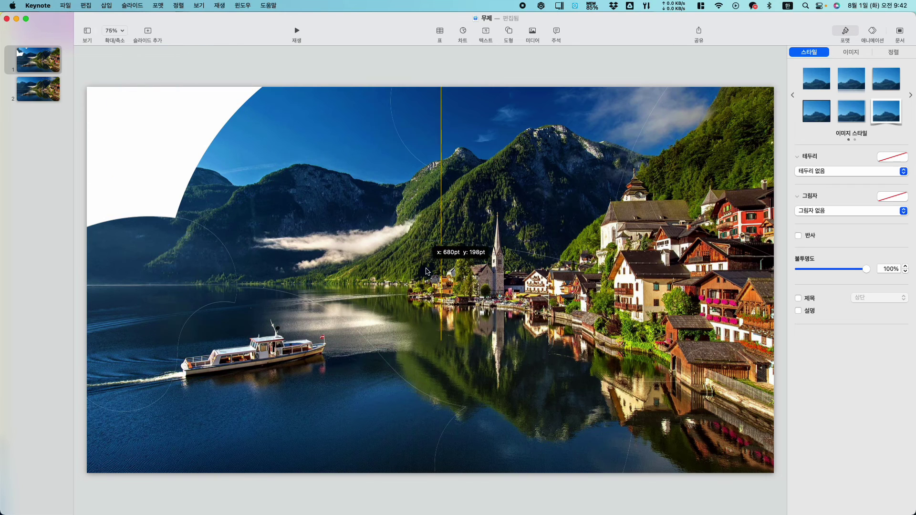
pyautogui.click(324, 101)
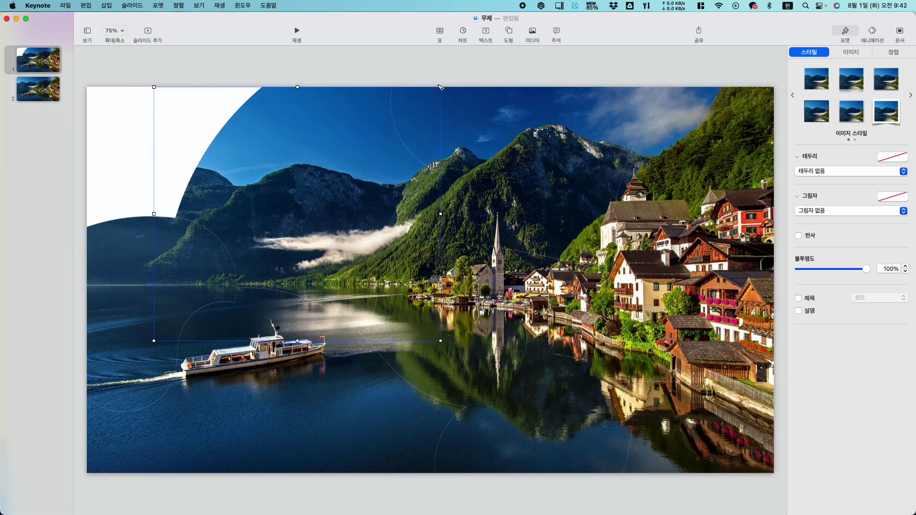
pyautogui.moveTo(441, 87); pyautogui.dragTo(417, 296)
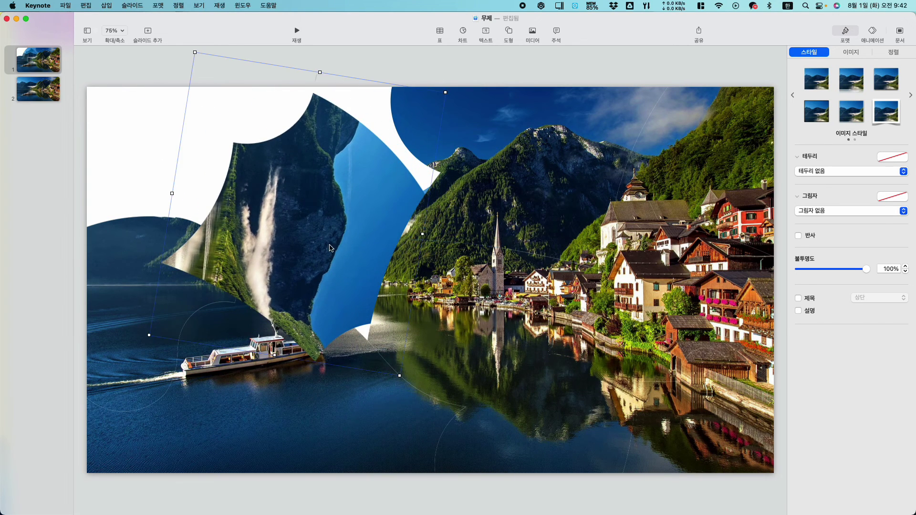
pyautogui.moveTo(330, 247); pyautogui.dragTo(462, 314)
# Rotate the left-edge lakeshore piece and the boat piece and move both onto the pile at the slide's centre
pyautogui.click(185, 234)
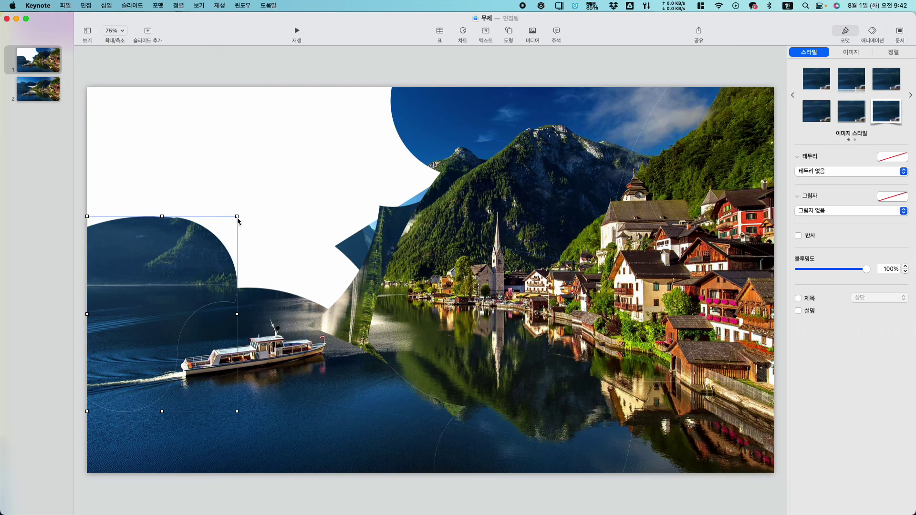
pyautogui.moveTo(238, 219); pyautogui.dragTo(428, 254)
pyautogui.moveTo(242, 366); pyautogui.dragTo(252, 203)
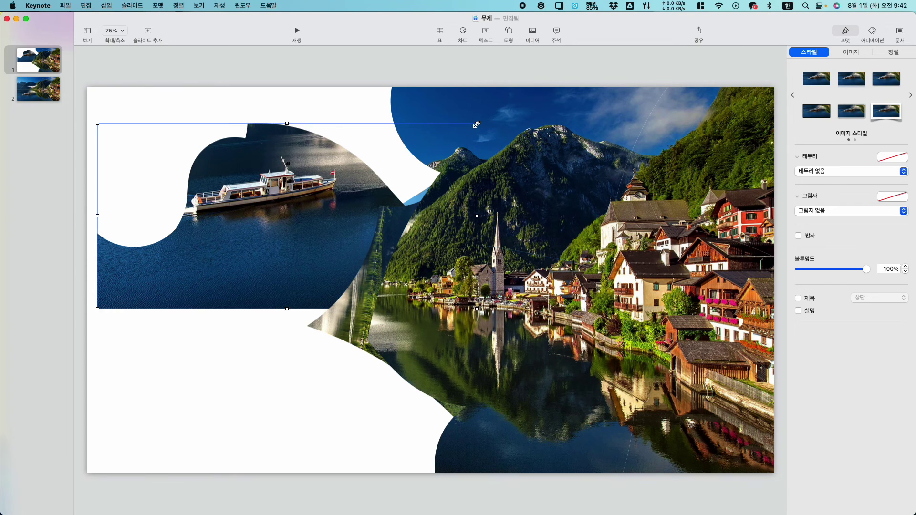
pyautogui.moveTo(477, 124); pyautogui.dragTo(183, 357)
pyautogui.moveTo(197, 264); pyautogui.dragTo(420, 272)
# Rotate the upper-middle mountain peak piece and move it onto the central pile
pyautogui.click(511, 111)
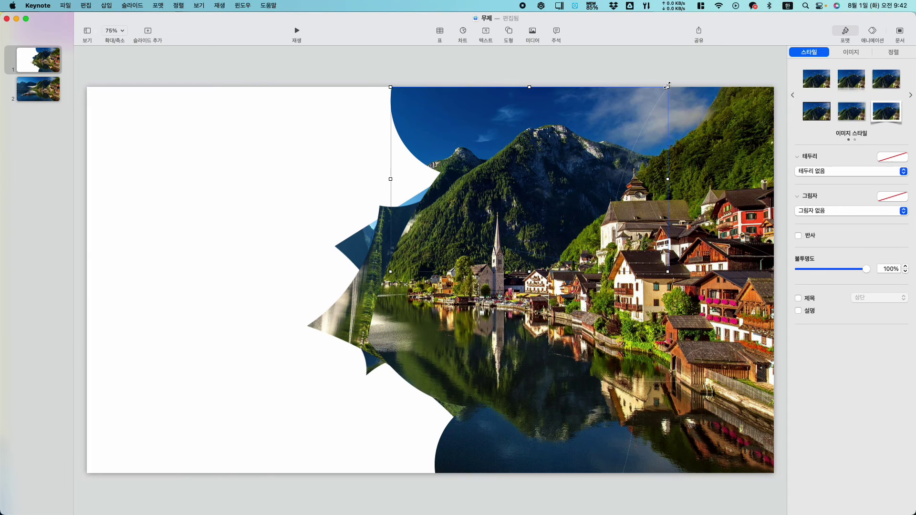
pyautogui.moveTo(667, 85); pyautogui.dragTo(562, 251)
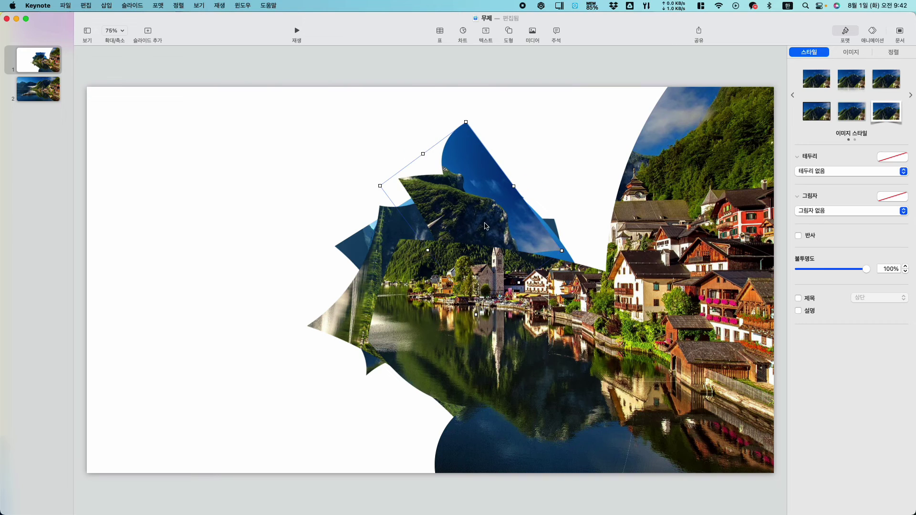
pyautogui.moveTo(519, 181); pyautogui.dragTo(450, 243)
# Rotate the remaining village and lake pieces from the photo's right half and stack them on the central pile
pyautogui.click(745, 93)
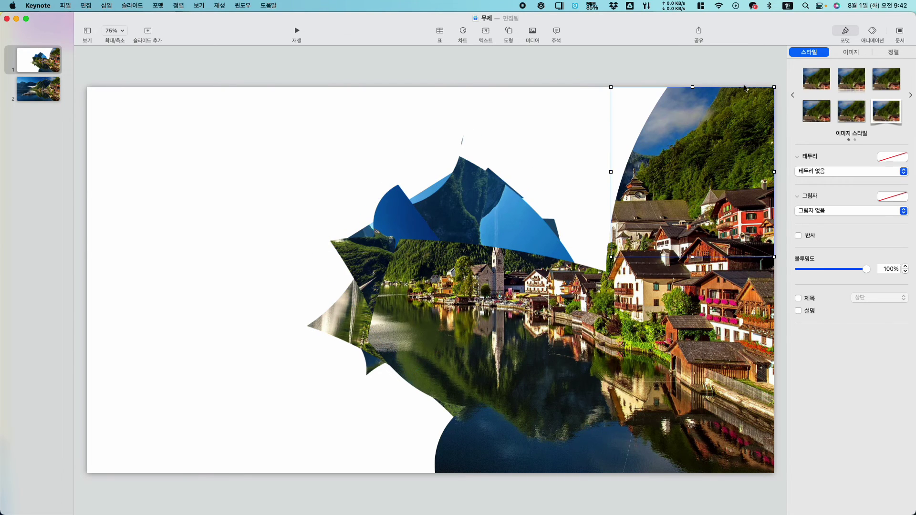
pyautogui.moveTo(741, 105); pyautogui.dragTo(420, 239)
pyautogui.moveTo(678, 291); pyautogui.dragTo(458, 201)
pyautogui.moveTo(478, 143); pyautogui.dragTo(471, 123)
pyautogui.click(597, 296)
pyautogui.moveTo(634, 237); pyautogui.dragTo(635, 429)
# Select all the piled photo pieces together and shift them slightly left on the slide
pyautogui.click(385, 150)
pyautogui.moveTo(208, 92); pyautogui.dragTo(682, 465)
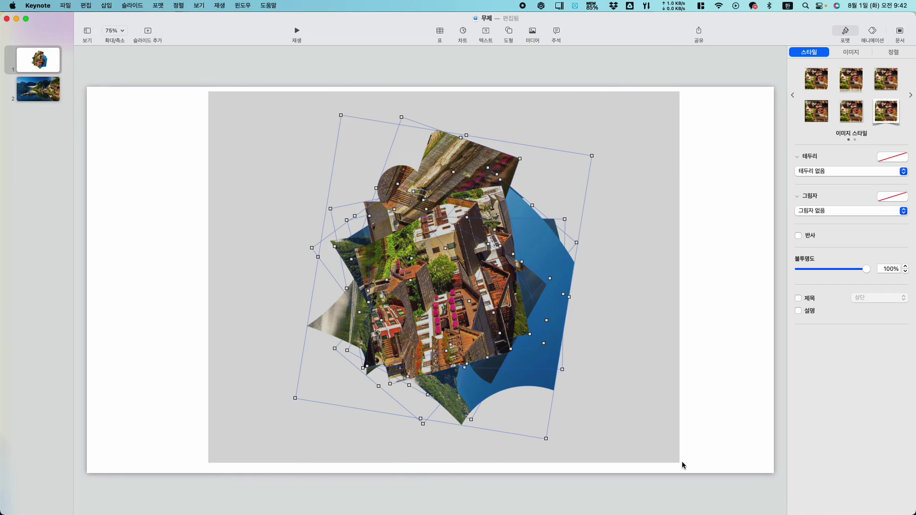
pyautogui.moveTo(443, 256); pyautogui.dragTo(433, 259)
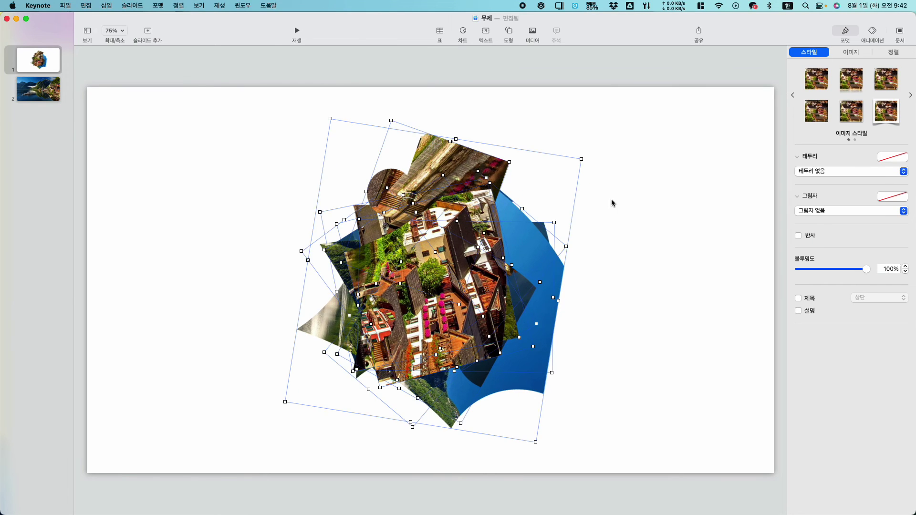
pyautogui.click(608, 201)
# Add the Magic Move (이동 마법사) transition to slide 1
pyautogui.click(41, 59)
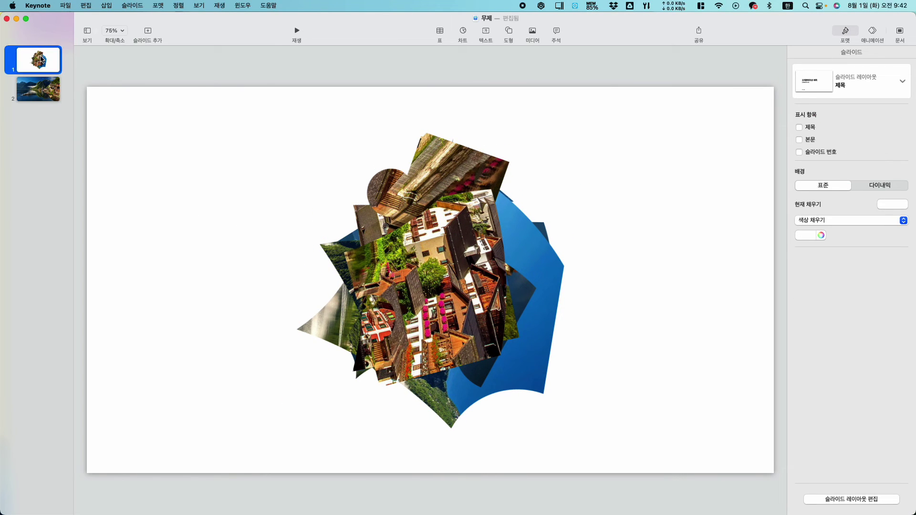
pyautogui.click(873, 32)
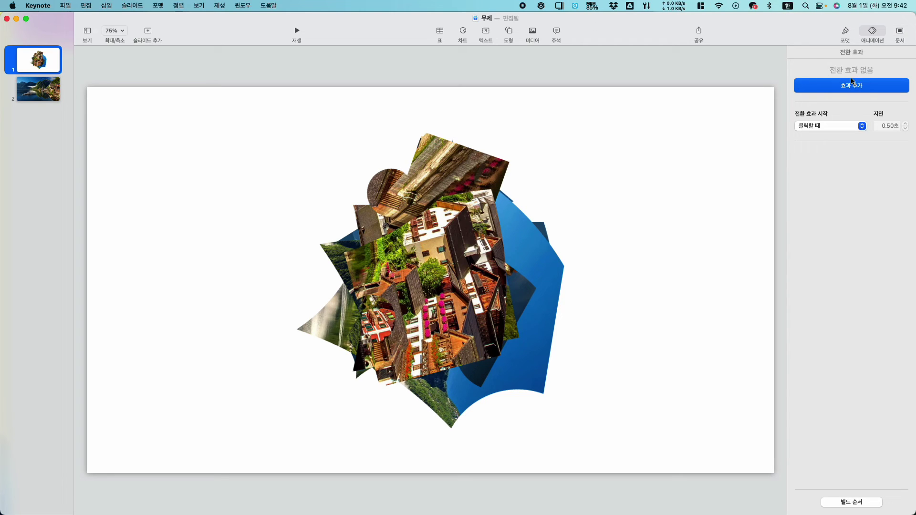
pyautogui.click(472, 242)
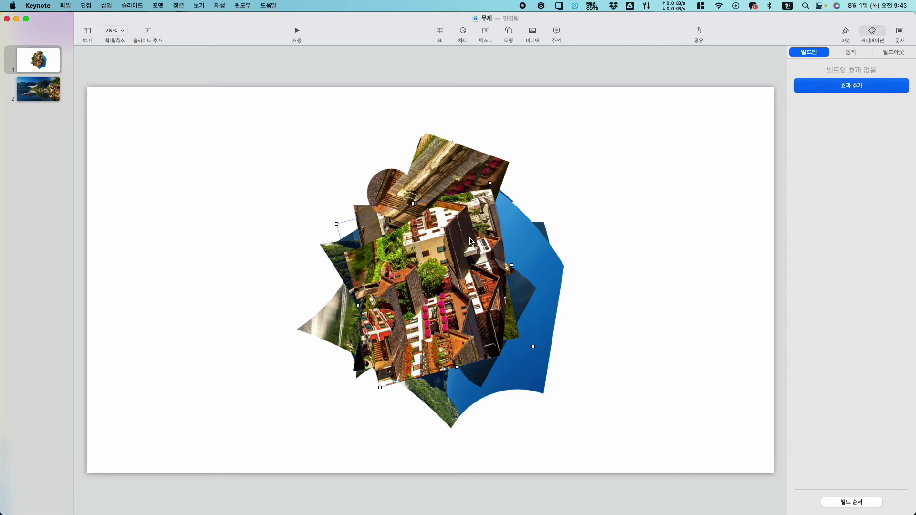
pyautogui.click(305, 115)
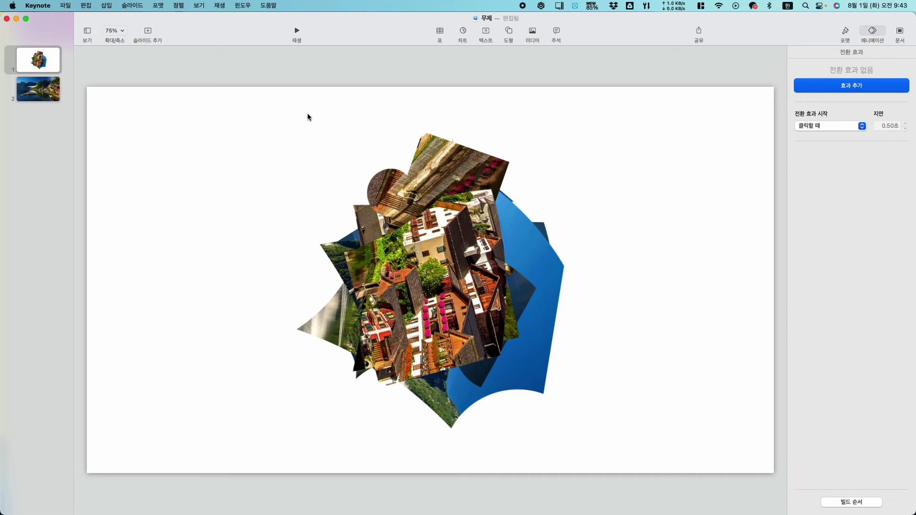
pyautogui.click(854, 88)
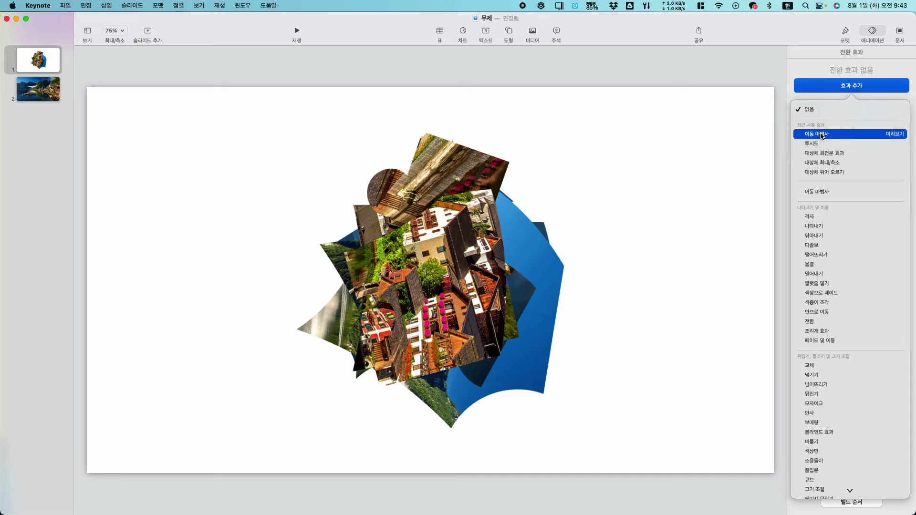
pyautogui.click(817, 192)
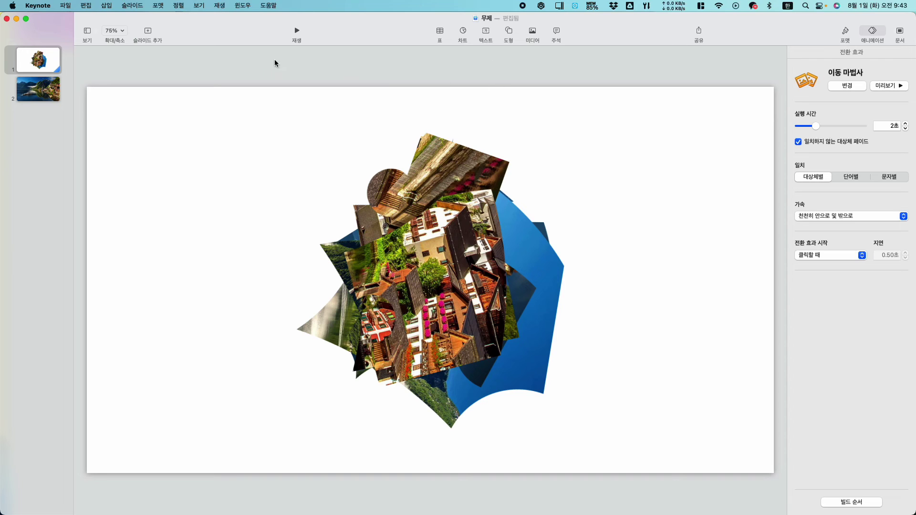
# Play the slideshow from slide 1 to check the scattered pieces assembling into the photo, and exit it
pyautogui.click(297, 30)
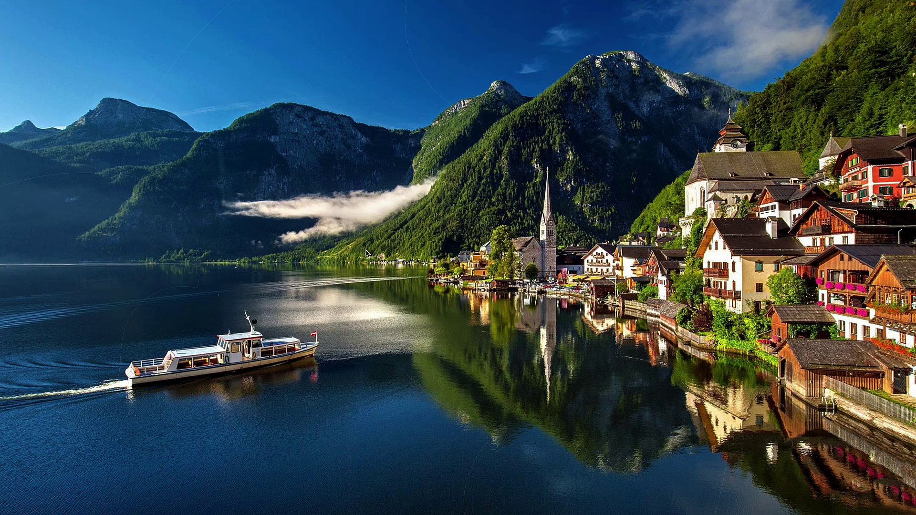
pyautogui.press('Escape')
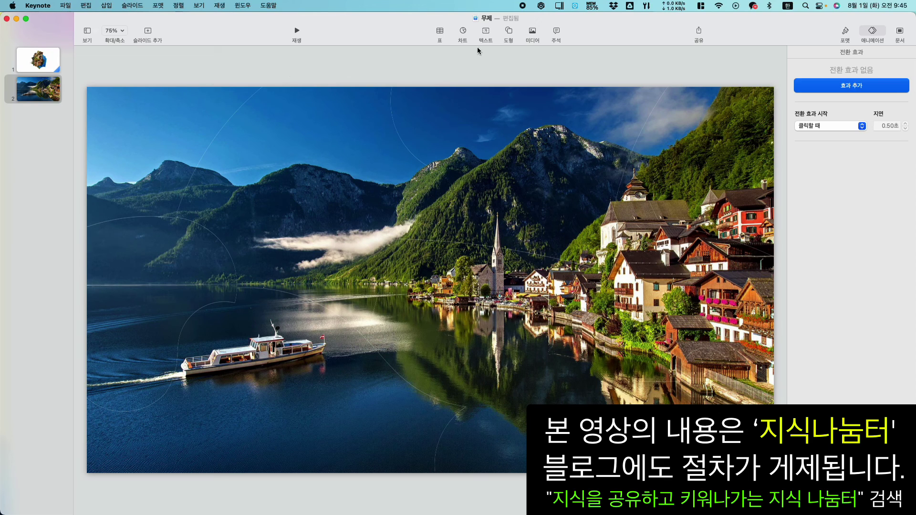
pyautogui.click(510, 31)
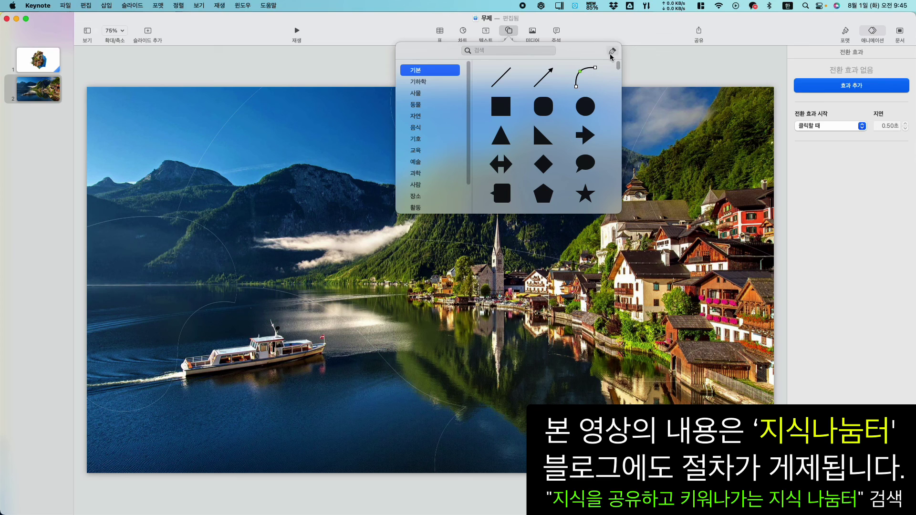
pyautogui.click(289, 69)
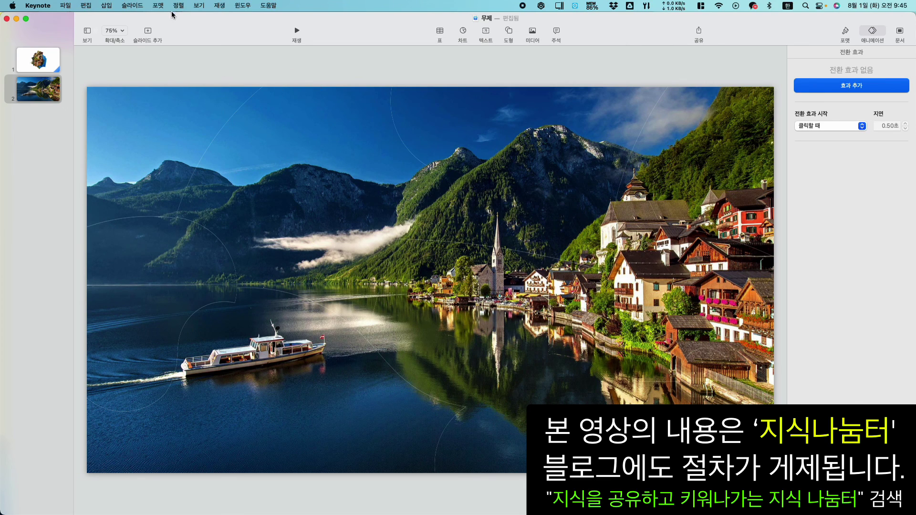
pyautogui.click(158, 6)
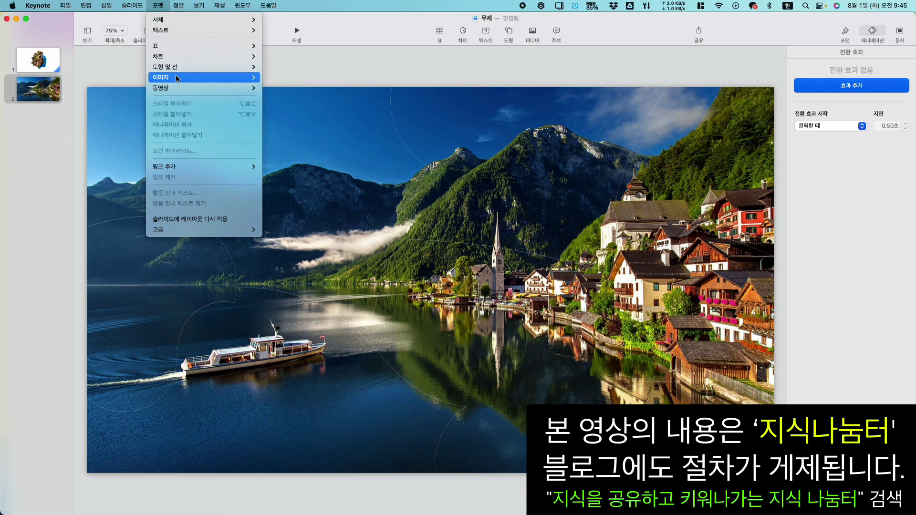
pyautogui.moveTo(177, 78)
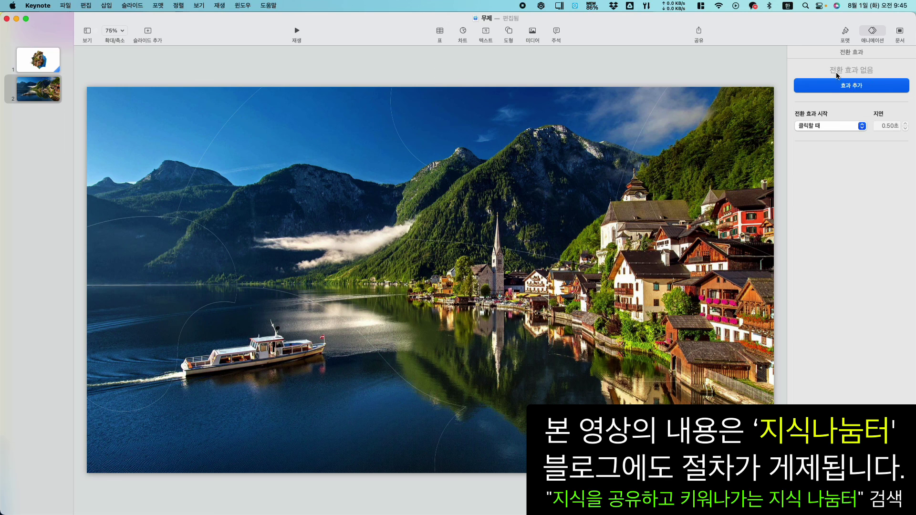
pyautogui.click(27, 62)
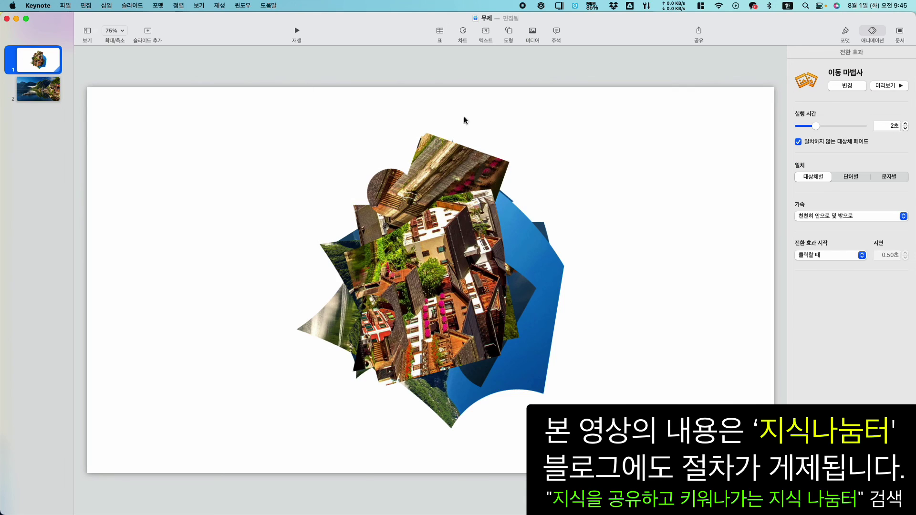
pyautogui.click(168, 62)
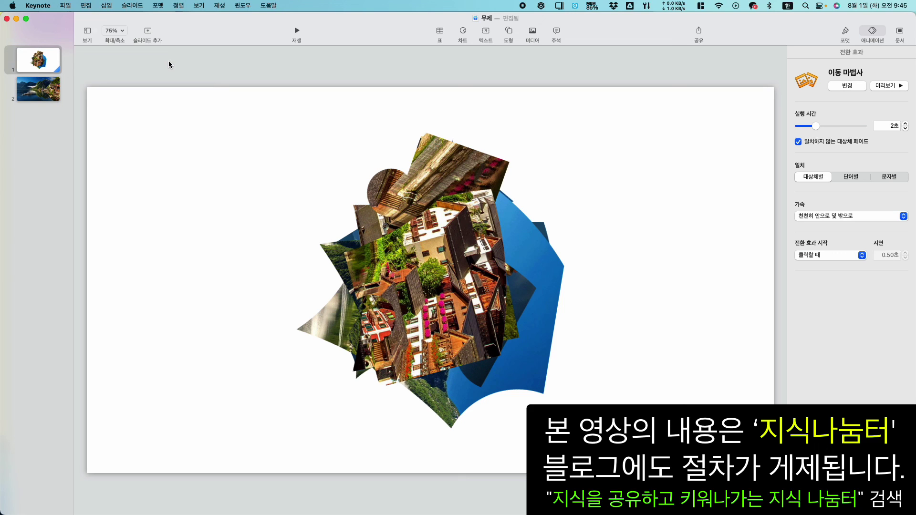